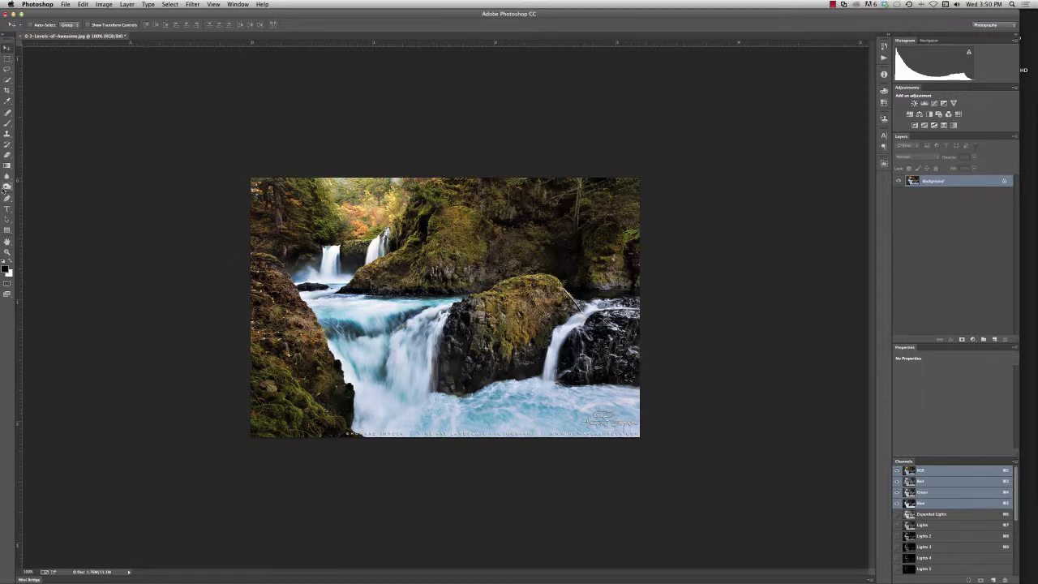
# Choose the Burn tool with an enlarged brush, adjust its exposure and set its range to Midtones
pyautogui.click(7, 187)
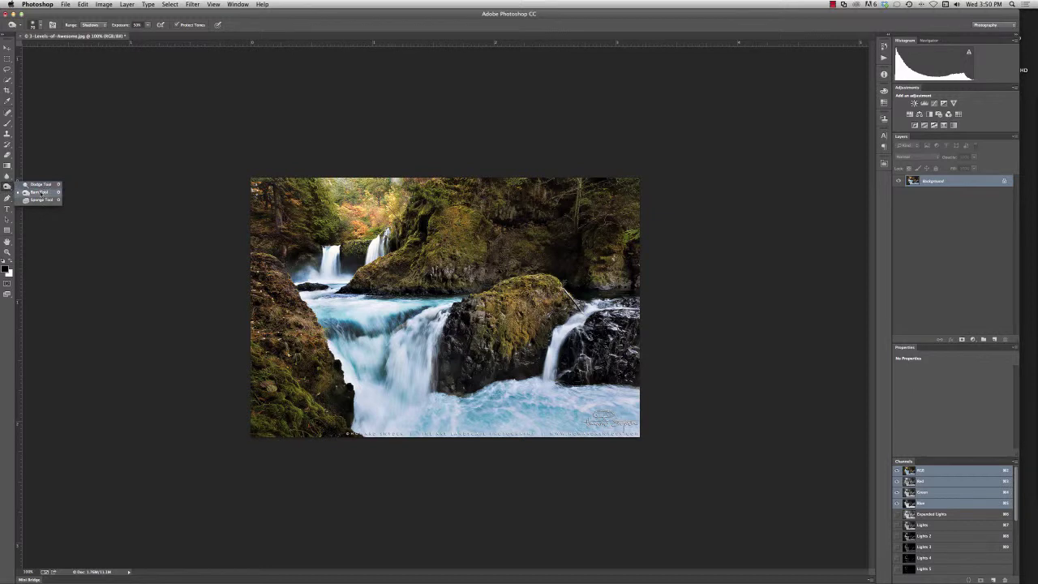
pyautogui.click(40, 192)
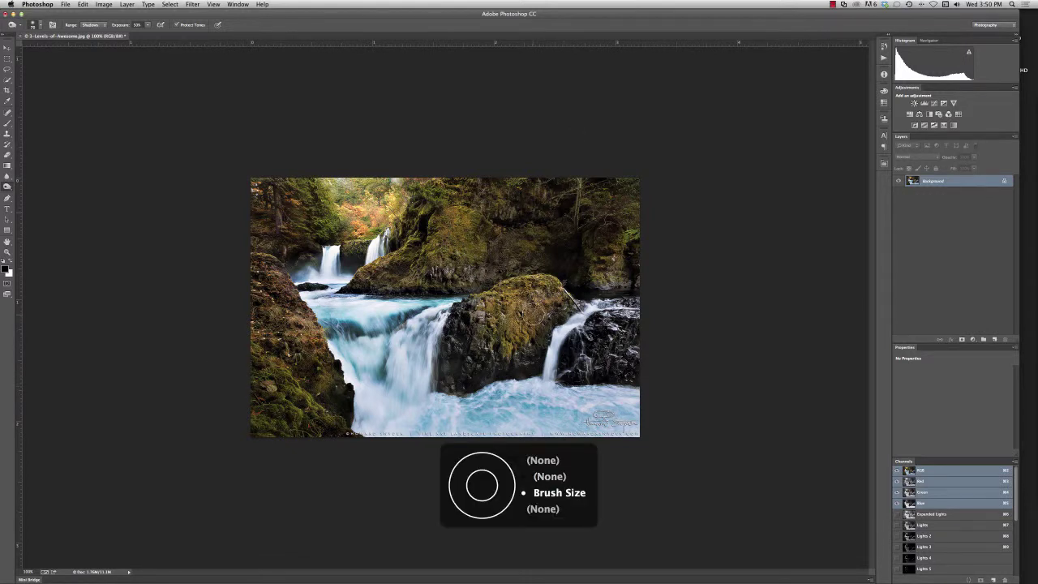
pyautogui.press(']')
pyautogui.press(']')
pyautogui.press(']')
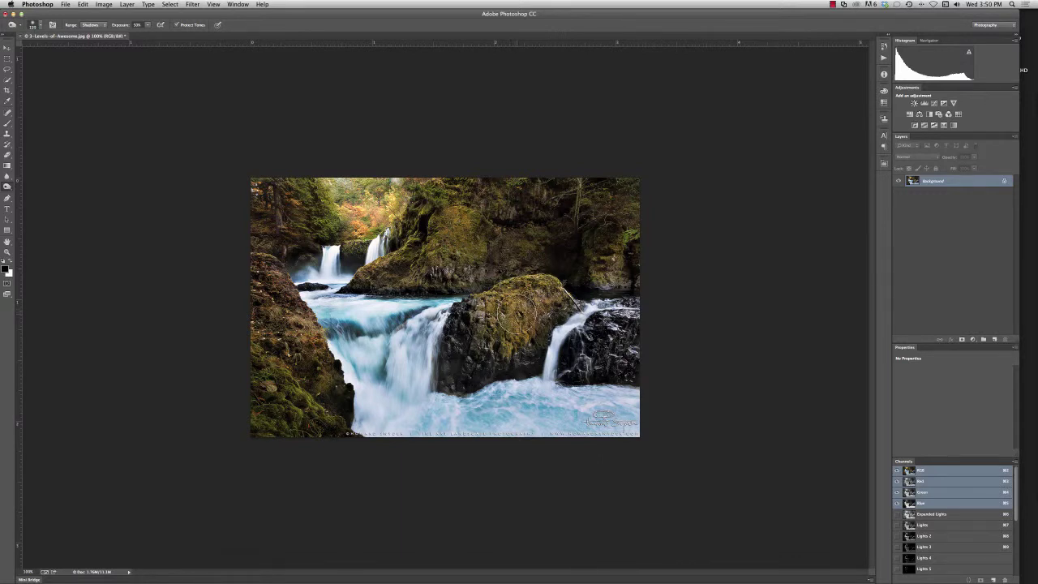
pyautogui.click(148, 25)
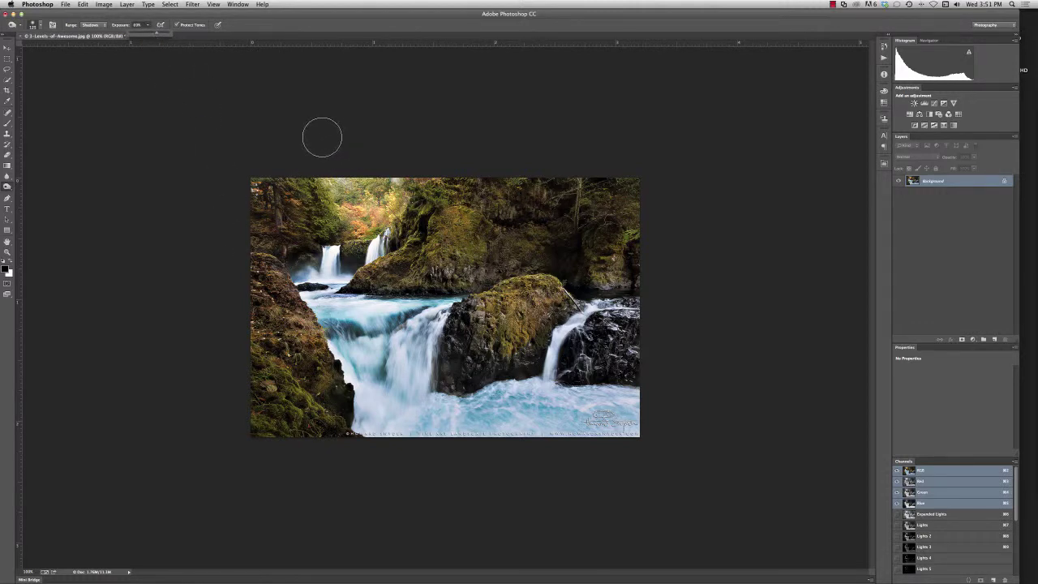
pyautogui.click(91, 25)
pyautogui.click(91, 36)
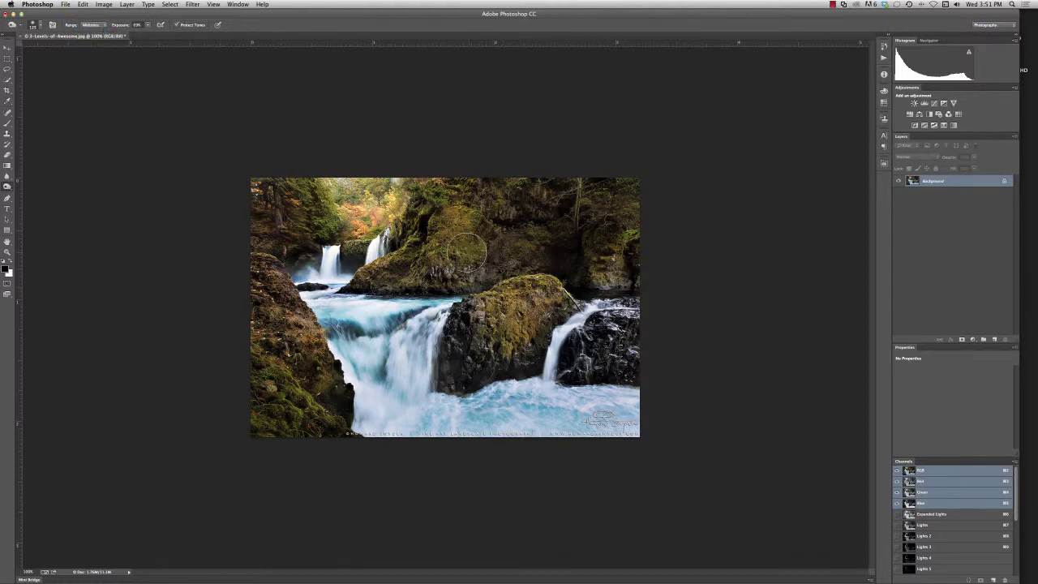
# Burn the midtones of the cliff, central rock and waterfall on the Background layer with a smaller brush
pyautogui.press('[')
pyautogui.press('[')
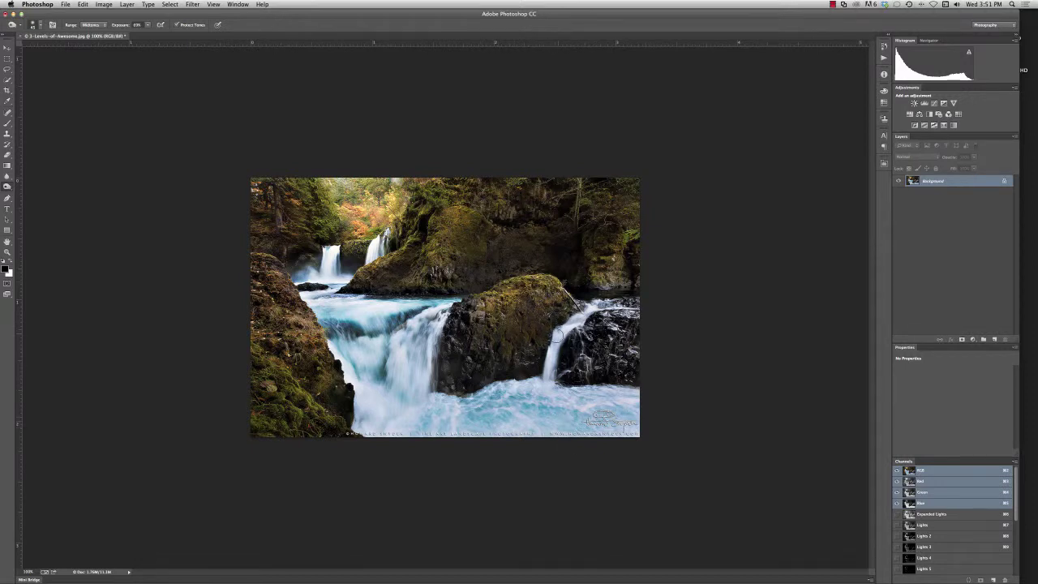
pyautogui.moveTo(395, 360)
pyautogui.mouseDown()
pyautogui.moveTo(388, 406)
pyautogui.moveTo(334, 327)
pyautogui.moveTo(437, 306)
pyautogui.mouseUp()
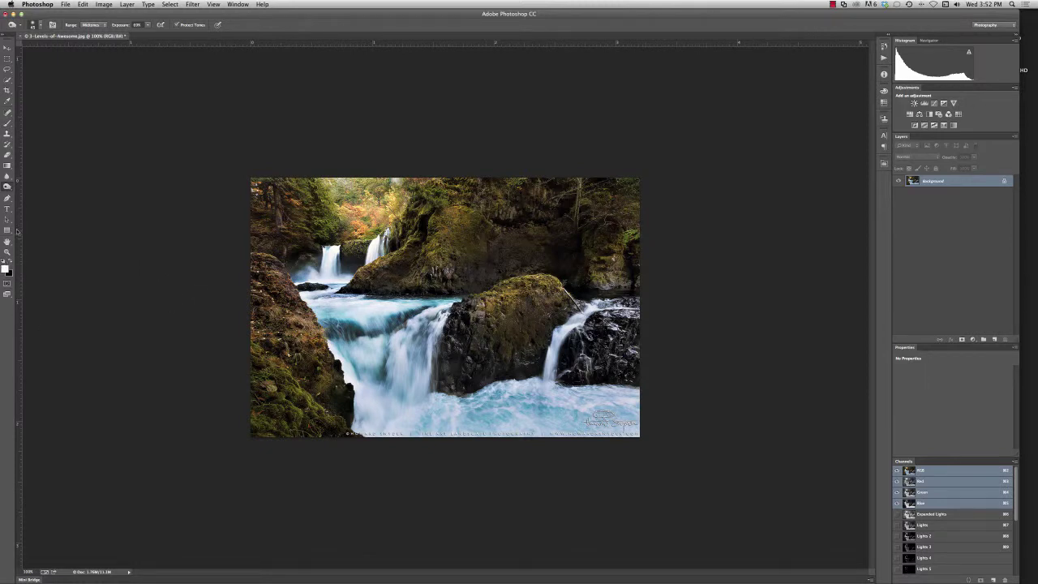
# Dodge the midtones of the mossy left bank and the mossy slope beside the upper waterfall on the Background layer
pyautogui.click(9, 188)
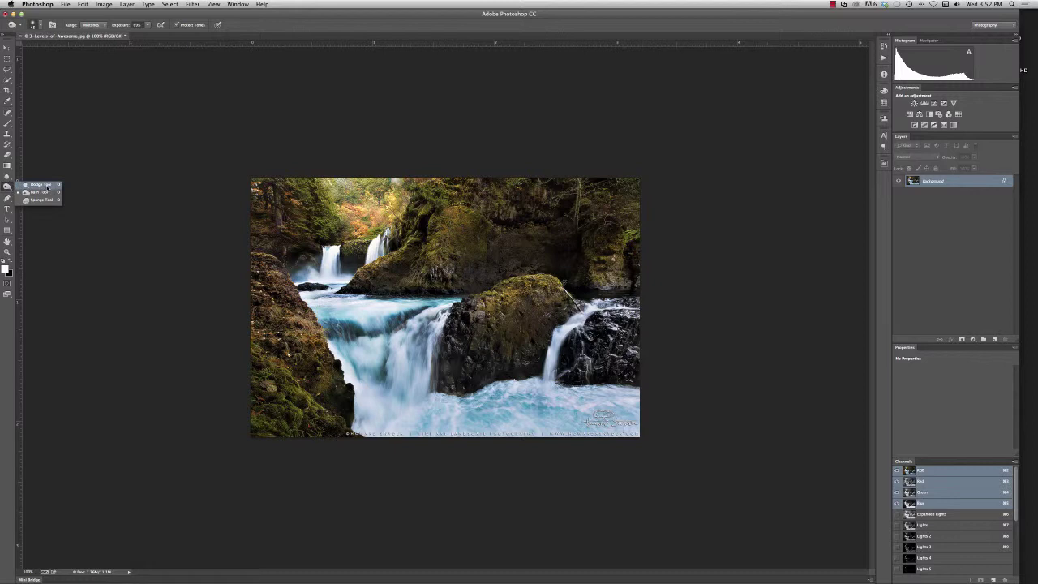
pyautogui.click(42, 185)
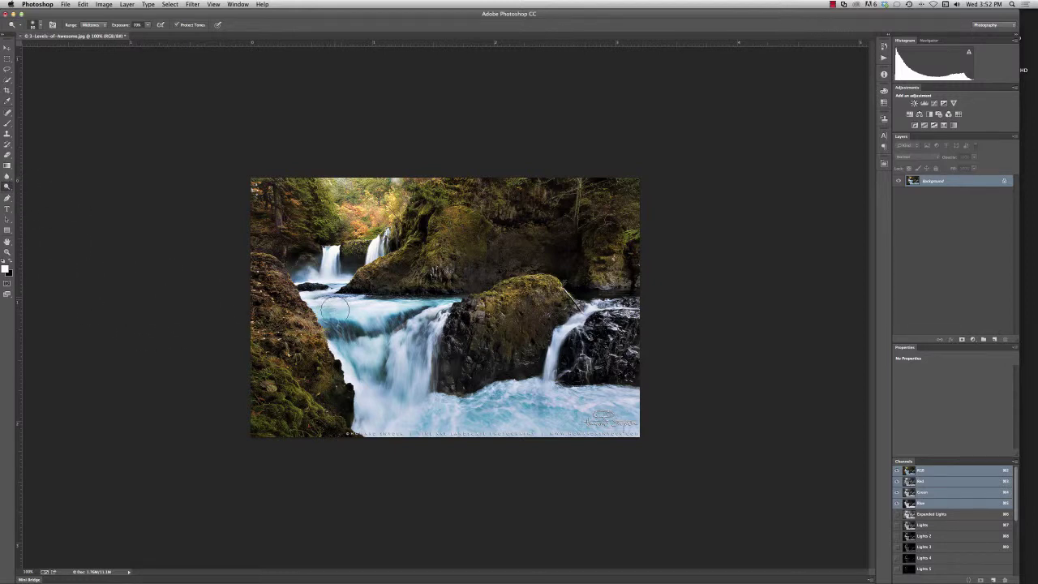
pyautogui.moveTo(306, 357)
pyautogui.mouseDown()
pyautogui.moveTo(272, 290)
pyautogui.moveTo(285, 390)
pyautogui.moveTo(258, 331)
pyautogui.moveTo(267, 431)
pyautogui.moveTo(313, 397)
pyautogui.mouseUp()
pyautogui.moveTo(258, 372)
pyautogui.mouseDown()
pyautogui.moveTo(272, 349)
pyautogui.moveTo(248, 271)
pyautogui.mouseUp()
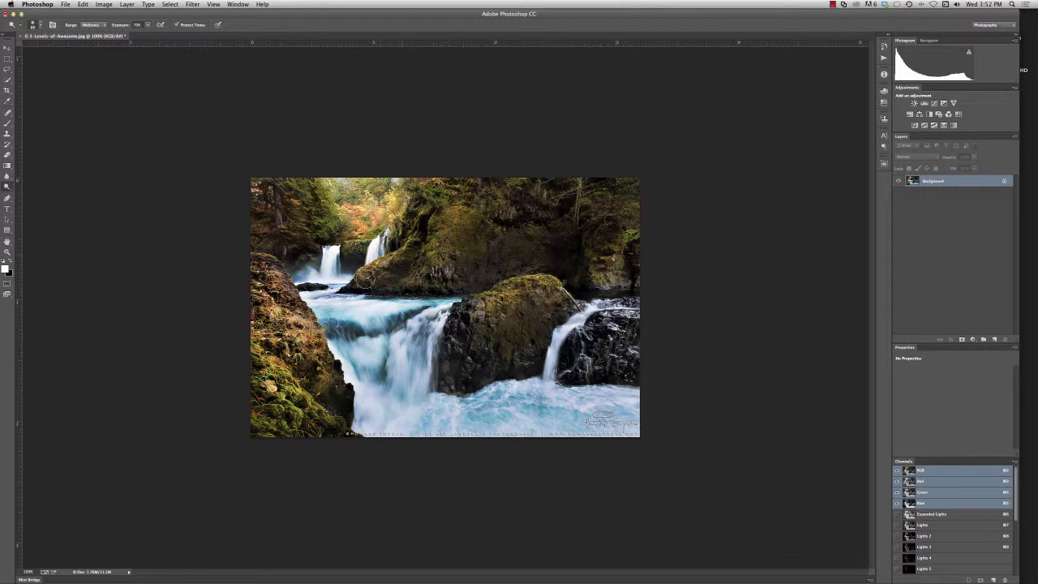
pyautogui.moveTo(428, 209)
pyautogui.mouseDown()
pyautogui.moveTo(438, 190)
pyautogui.moveTo(451, 244)
pyautogui.moveTo(471, 235)
pyautogui.moveTo(454, 259)
pyautogui.moveTo(467, 218)
pyautogui.moveTo(426, 193)
pyautogui.mouseUp()
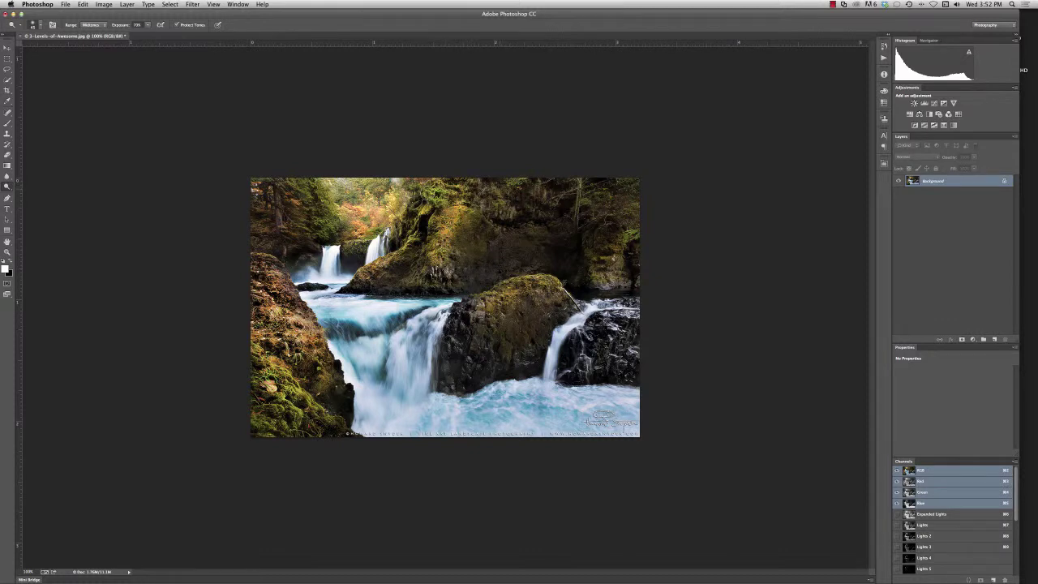
# Dodge the cliff on the photo's right side and the central rock on the Background layer with a larger brush
pyautogui.press(']')
pyautogui.press(']')
pyautogui.press(']')
pyautogui.moveTo(614, 236); pyautogui.dragTo(600, 270)
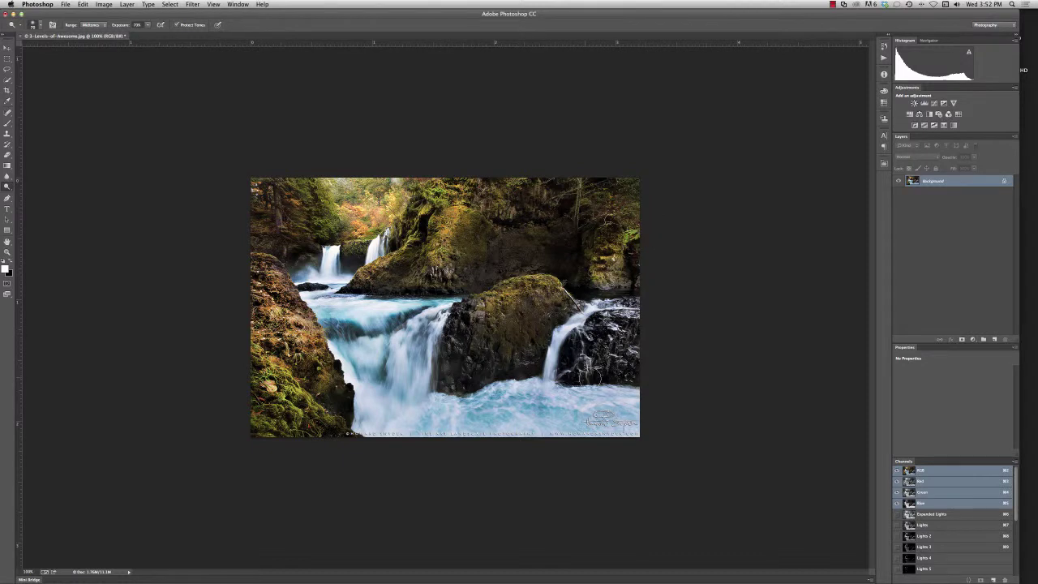
pyautogui.moveTo(503, 346)
pyautogui.mouseDown()
pyautogui.moveTo(491, 305)
pyautogui.moveTo(464, 341)
pyautogui.mouseUp()
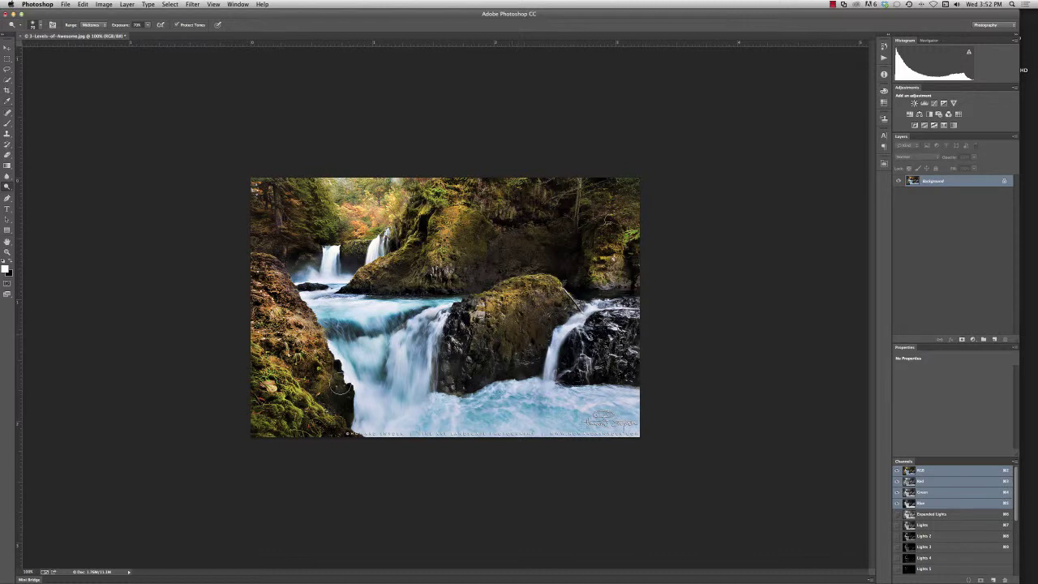
pyautogui.click(577, 414)
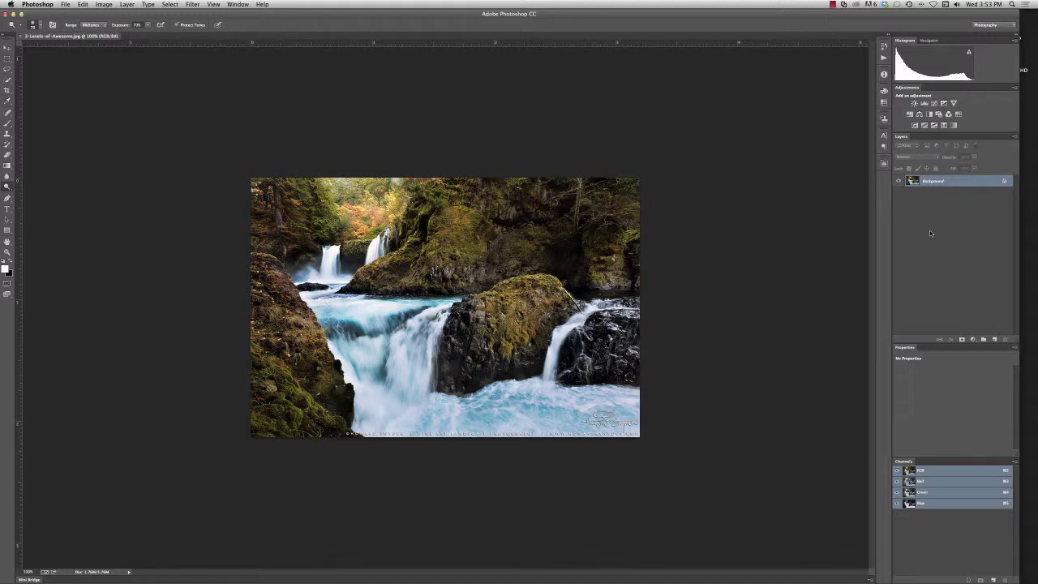
# Duplicate the Background layer and burn the central rock, the cliff and the autumn foliage on the copy
pyautogui.press('super+j')
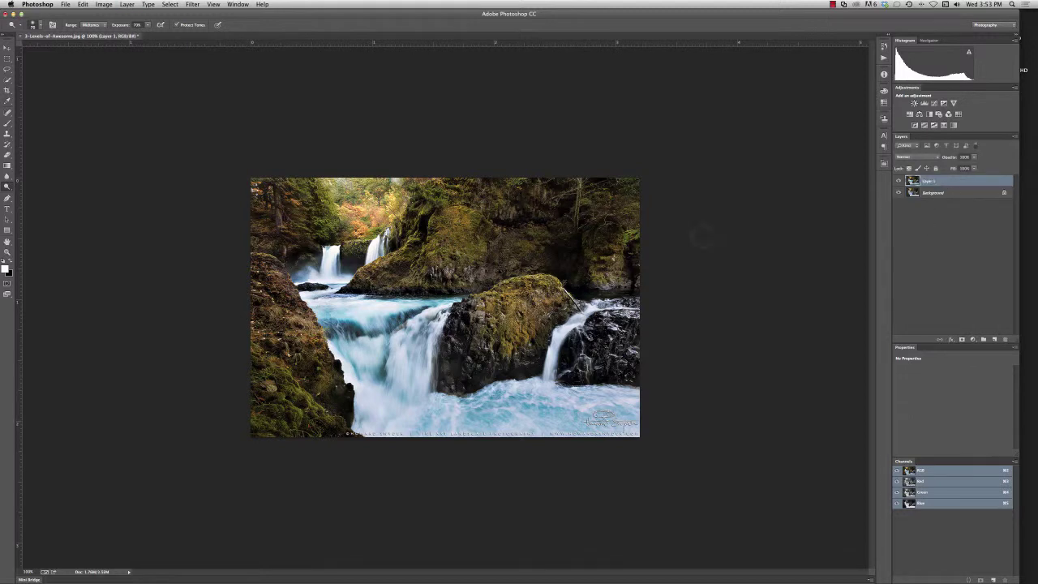
pyautogui.moveTo(13, 189); pyautogui.dragTo(32, 195)
pyautogui.moveTo(501, 306)
pyautogui.mouseDown()
pyautogui.moveTo(498, 349)
pyautogui.moveTo(527, 321)
pyautogui.mouseUp()
pyautogui.moveTo(485, 367)
pyautogui.mouseDown()
pyautogui.moveTo(509, 324)
pyautogui.moveTo(526, 337)
pyautogui.mouseUp()
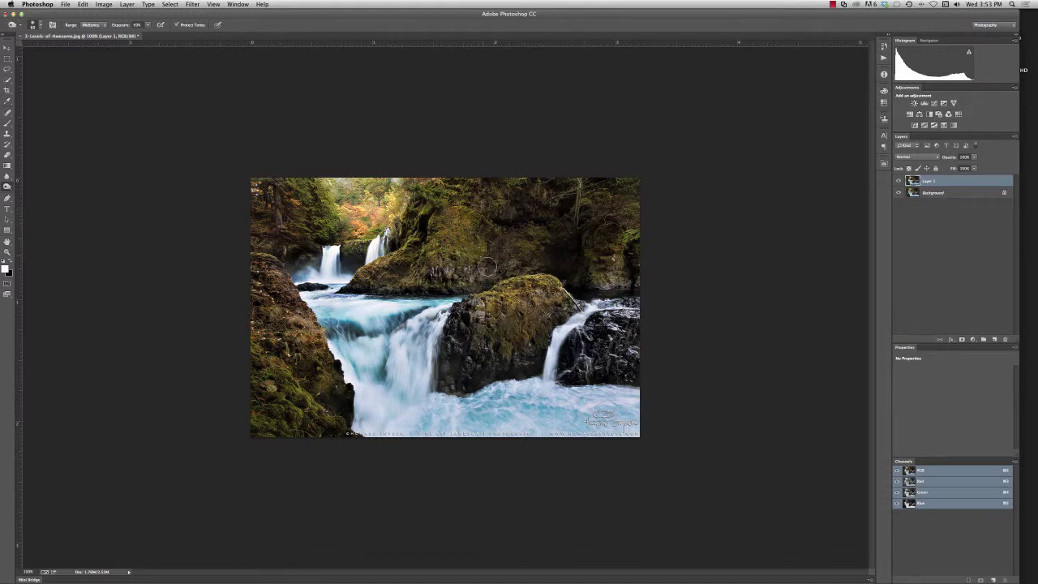
pyautogui.moveTo(487, 267)
pyautogui.mouseDown()
pyautogui.moveTo(471, 270)
pyautogui.moveTo(469, 244)
pyautogui.mouseUp()
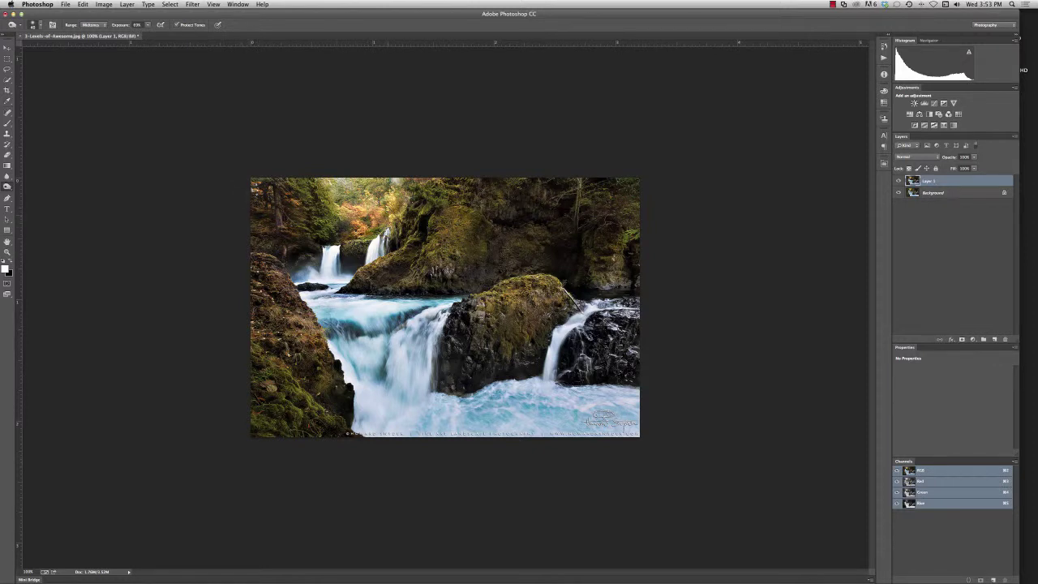
pyautogui.moveTo(367, 207)
pyautogui.mouseDown()
pyautogui.moveTo(353, 206)
pyautogui.moveTo(374, 186)
pyautogui.moveTo(347, 180)
pyautogui.moveTo(434, 168)
pyautogui.moveTo(284, 207)
pyautogui.mouseUp()
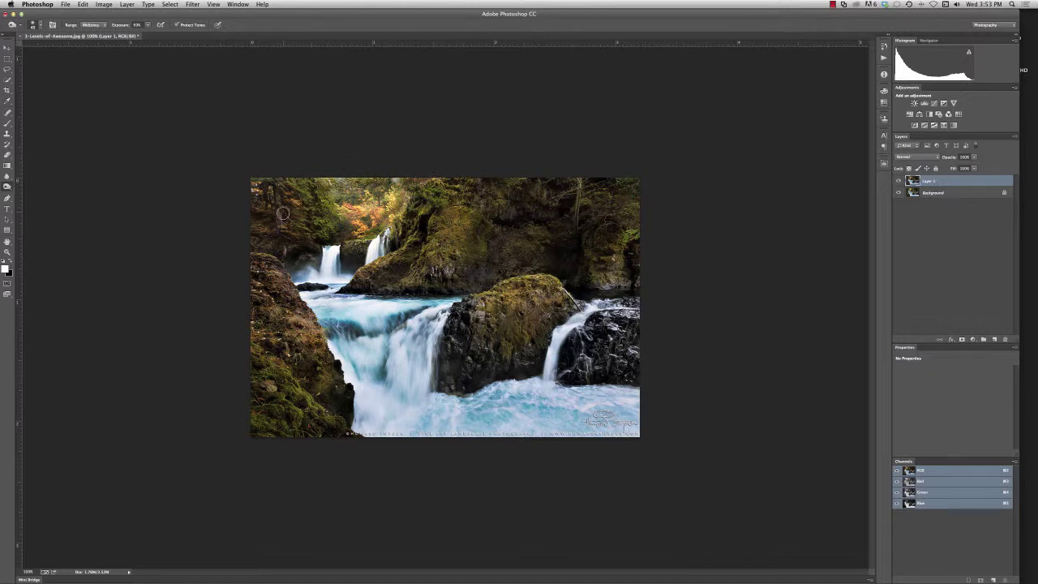
# Dodge parts of the foliage and rocks on the duplicate layer, and delete that layer
pyautogui.moveTo(7, 185); pyautogui.dragTo(29, 187)
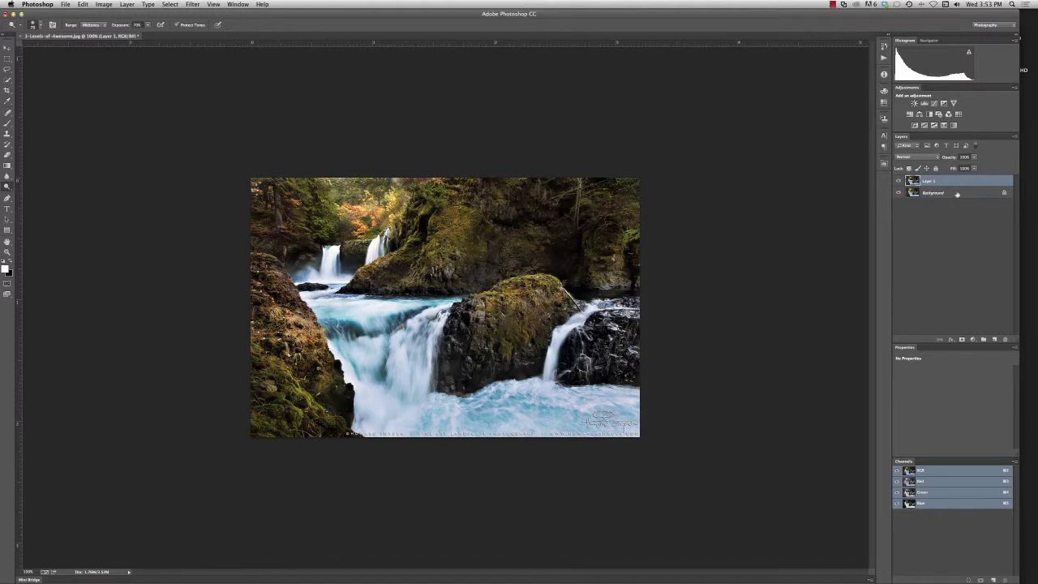
pyautogui.moveTo(320, 199); pyautogui.dragTo(418, 219)
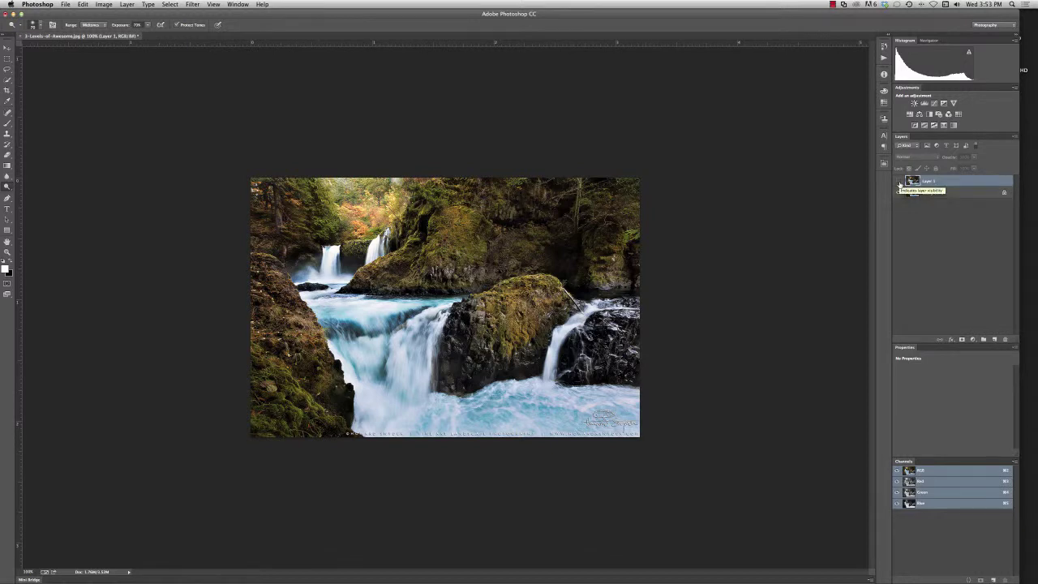
pyautogui.click(898, 185)
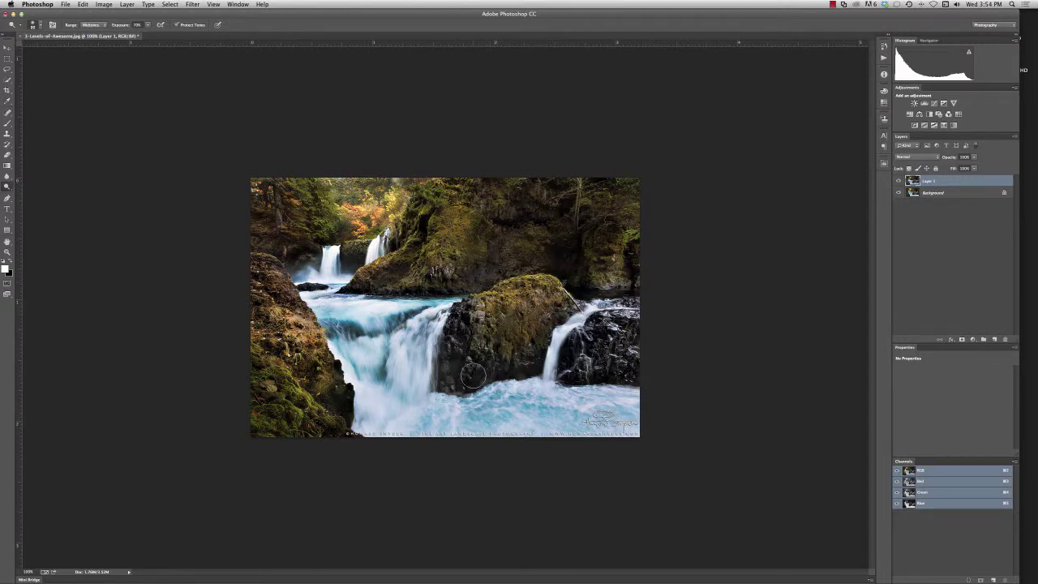
pyautogui.moveTo(481, 372)
pyautogui.mouseDown()
pyautogui.moveTo(527, 319)
pyautogui.moveTo(519, 357)
pyautogui.mouseUp()
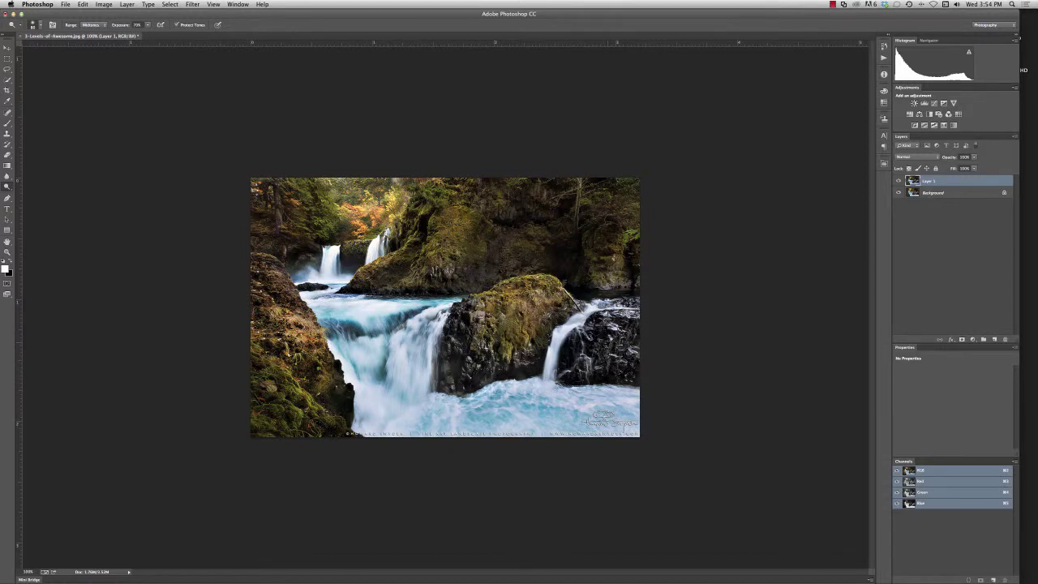
pyautogui.moveTo(630, 388); pyautogui.dragTo(642, 357)
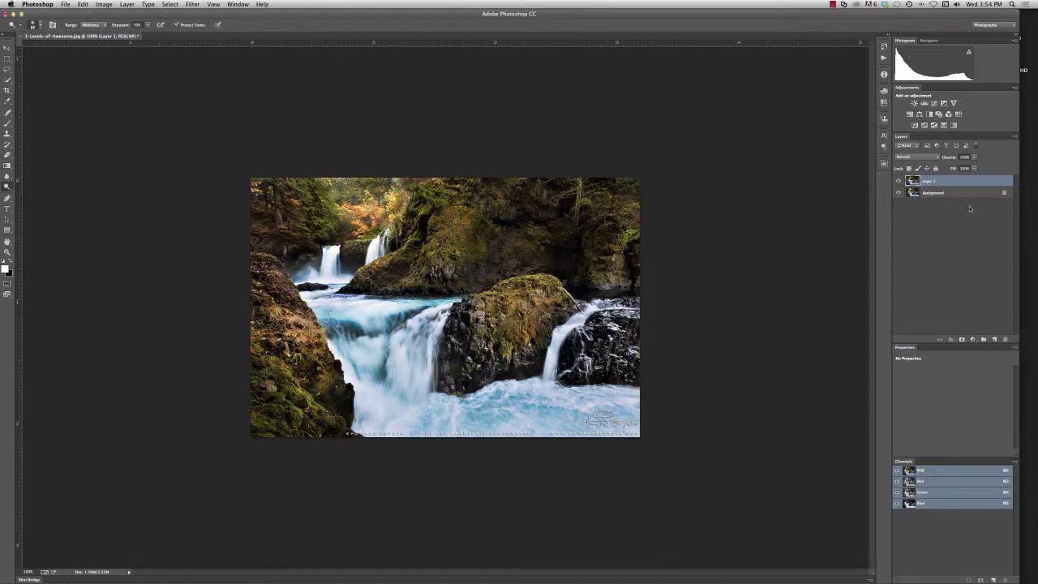
pyautogui.click(1005, 339)
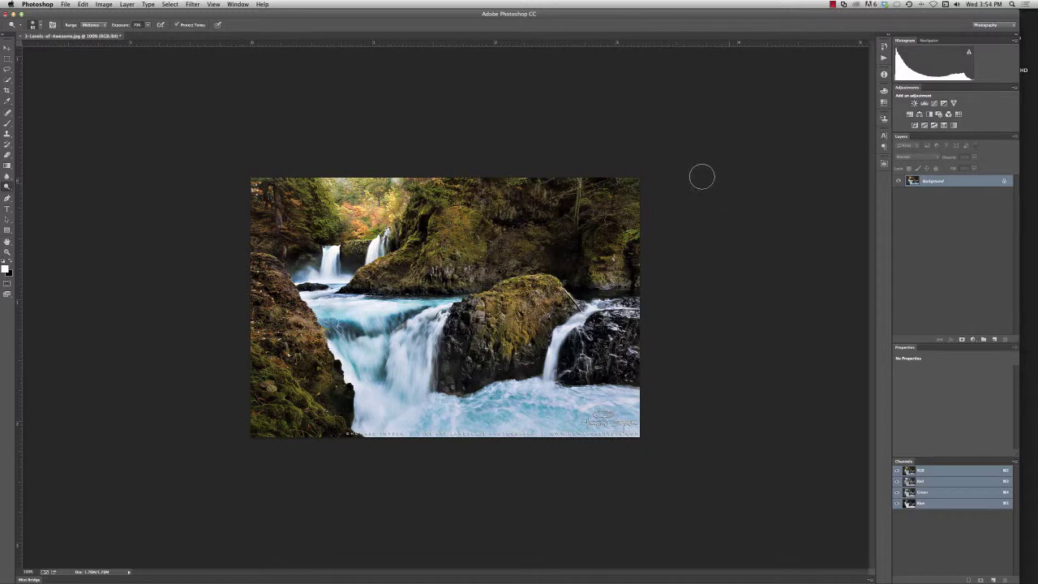
# Add a gray-filled Burn/Dodge layer in Soft Light blend mode above the Background layer
pyautogui.press('v')
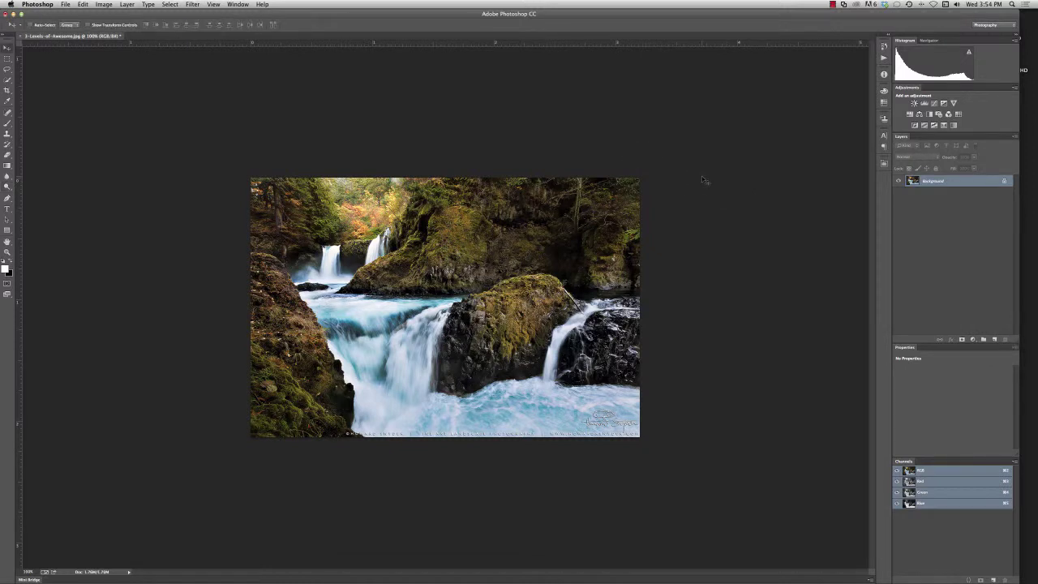
pyautogui.press('F2')
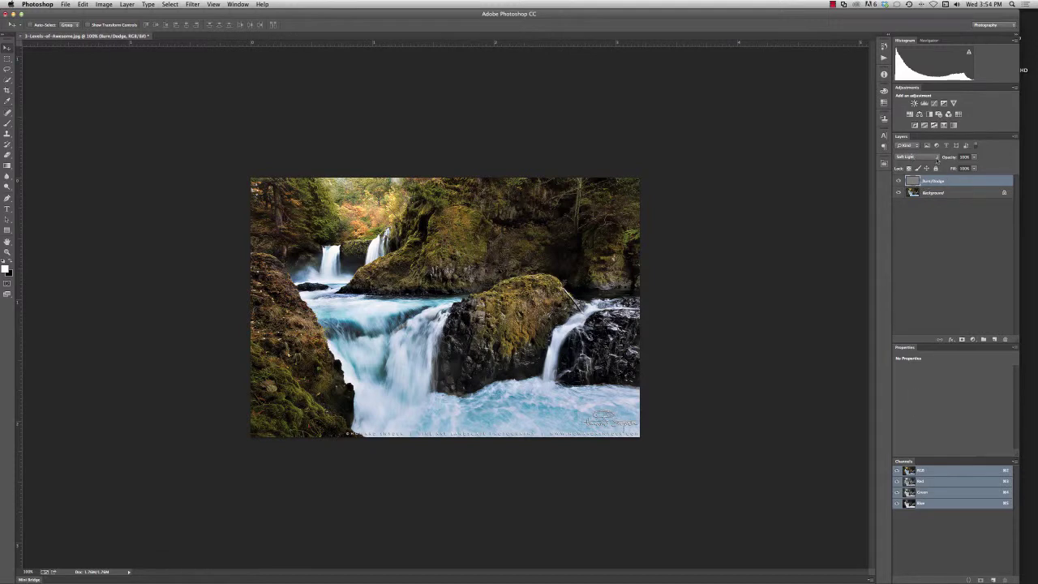
pyautogui.click(939, 157)
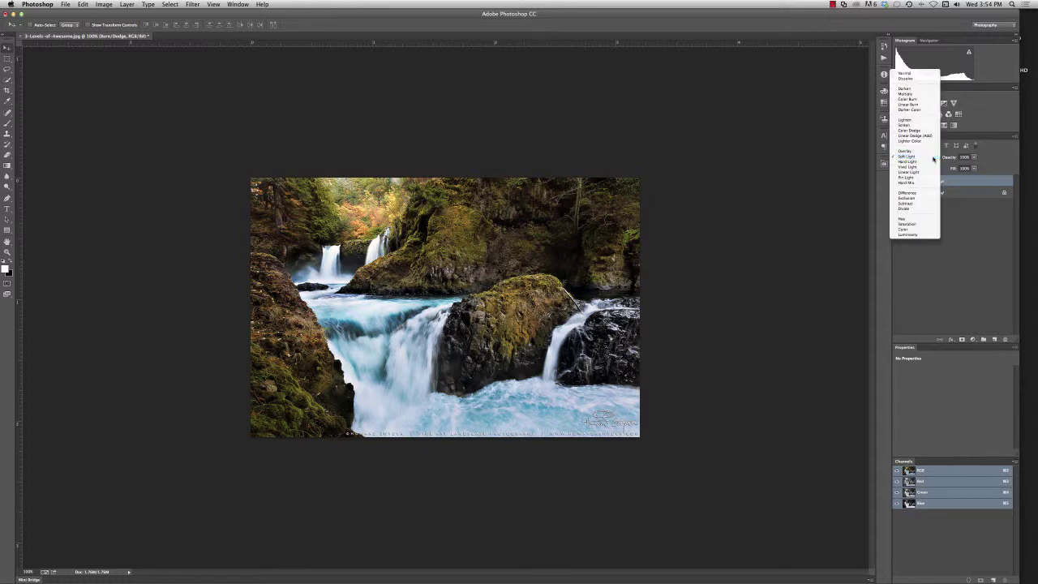
pyautogui.click(939, 157)
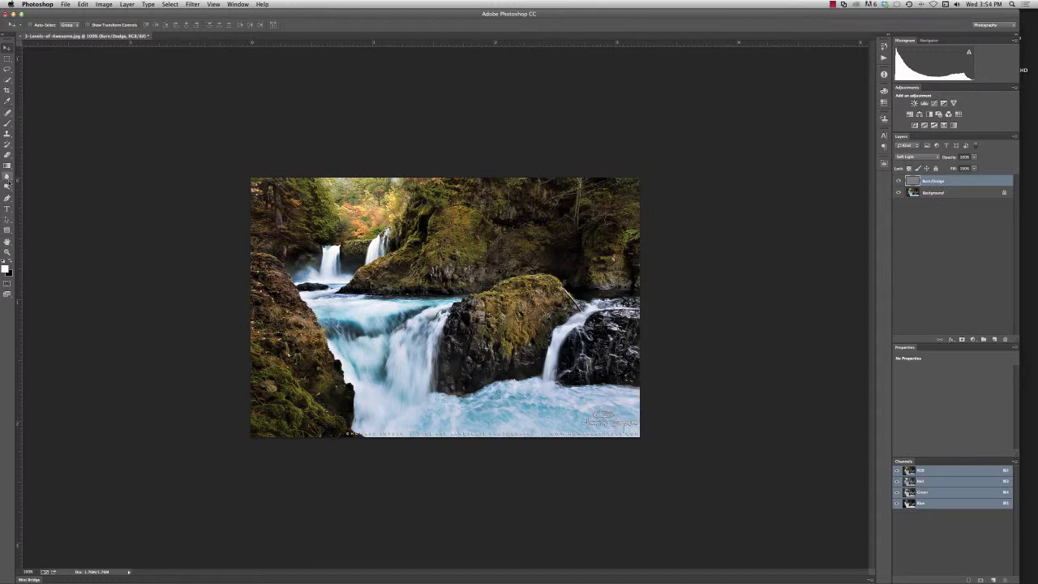
# Burn the dark cliff above the central rock and the upper foliage on the Burn/Dodge layer
pyautogui.click(8, 187)
pyautogui.click(38, 191)
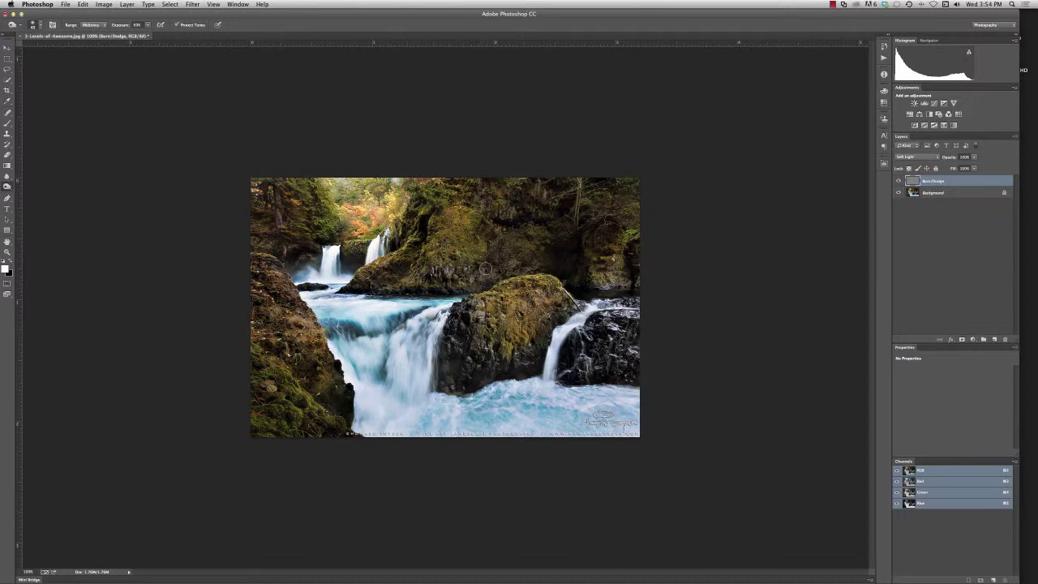
pyautogui.moveTo(486, 268)
pyautogui.mouseDown()
pyautogui.moveTo(482, 257)
pyautogui.moveTo(506, 270)
pyautogui.moveTo(539, 241)
pyautogui.mouseUp()
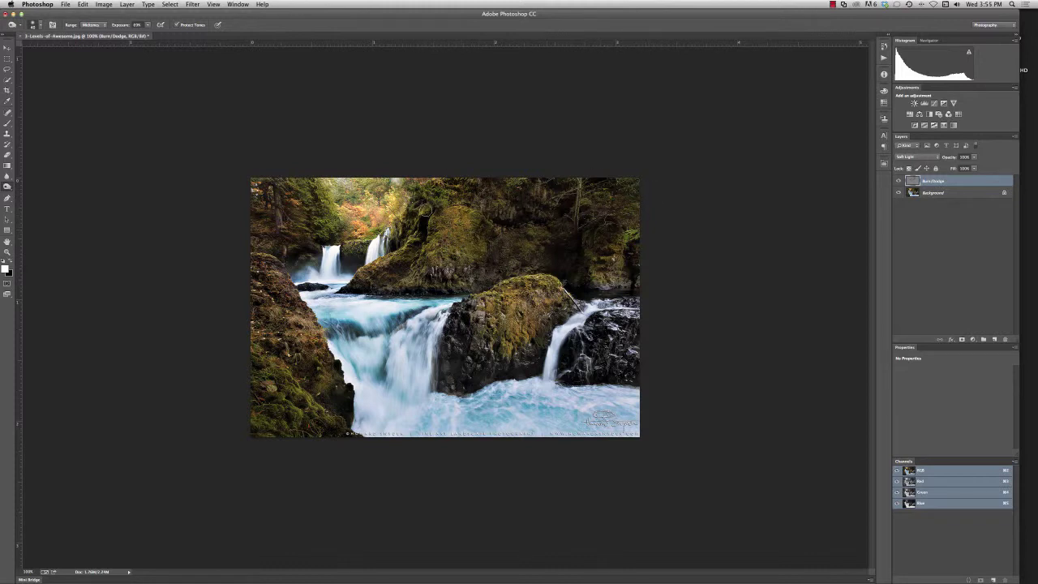
pyautogui.moveTo(324, 185)
pyautogui.mouseDown()
pyautogui.moveTo(382, 187)
pyautogui.moveTo(340, 193)
pyautogui.moveTo(374, 181)
pyautogui.mouseUp()
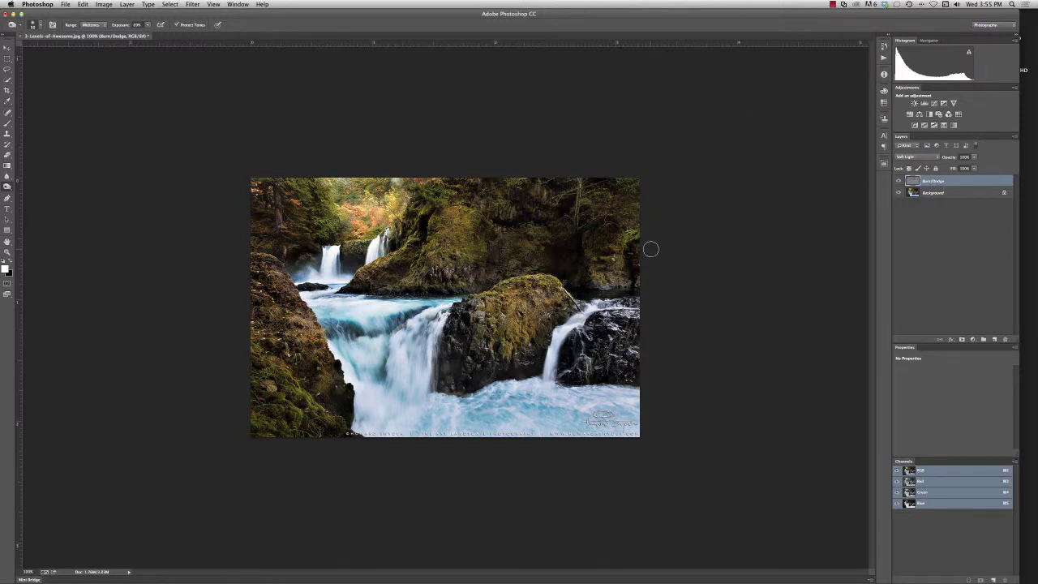
# Duplicate the Burn/Dodge layer and delete the copy
pyautogui.press('super+j')
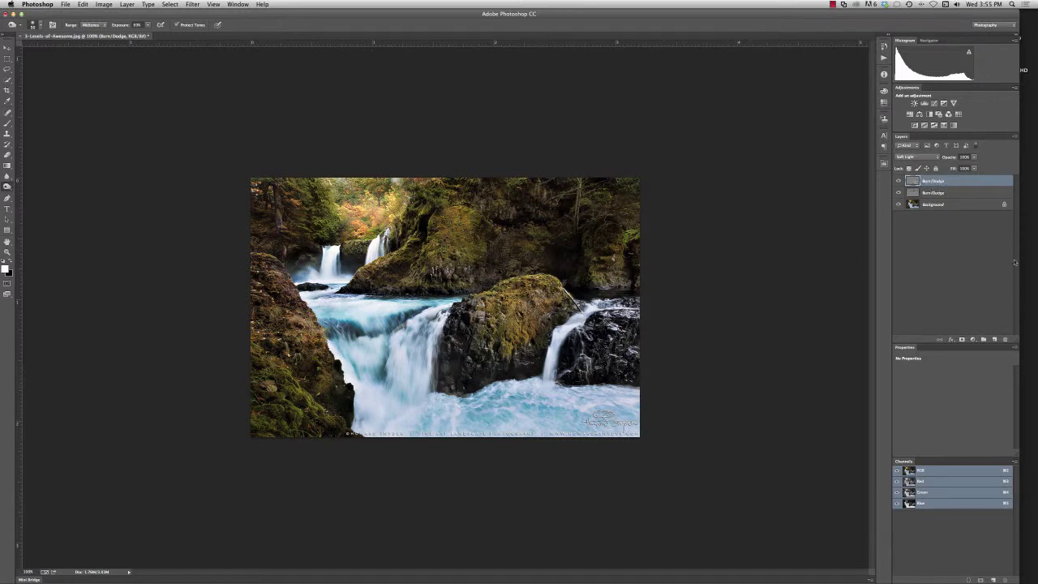
pyautogui.click(1006, 339)
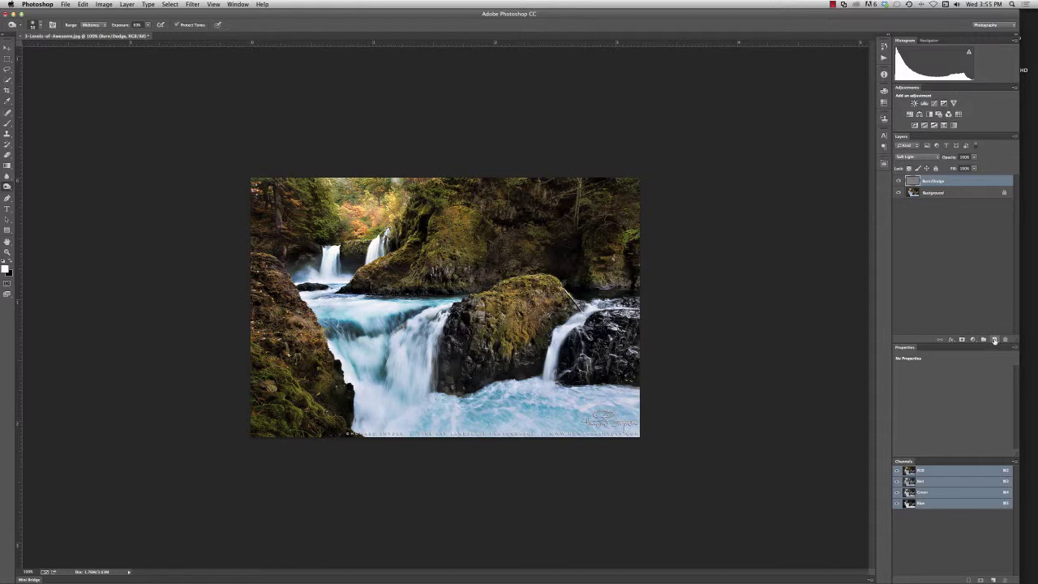
# Add a new layer above Burn/Dodge, filled with 50% Gray, and set its blend mode to Soft Light
pyautogui.click(995, 339)
pyautogui.click(104, 4)
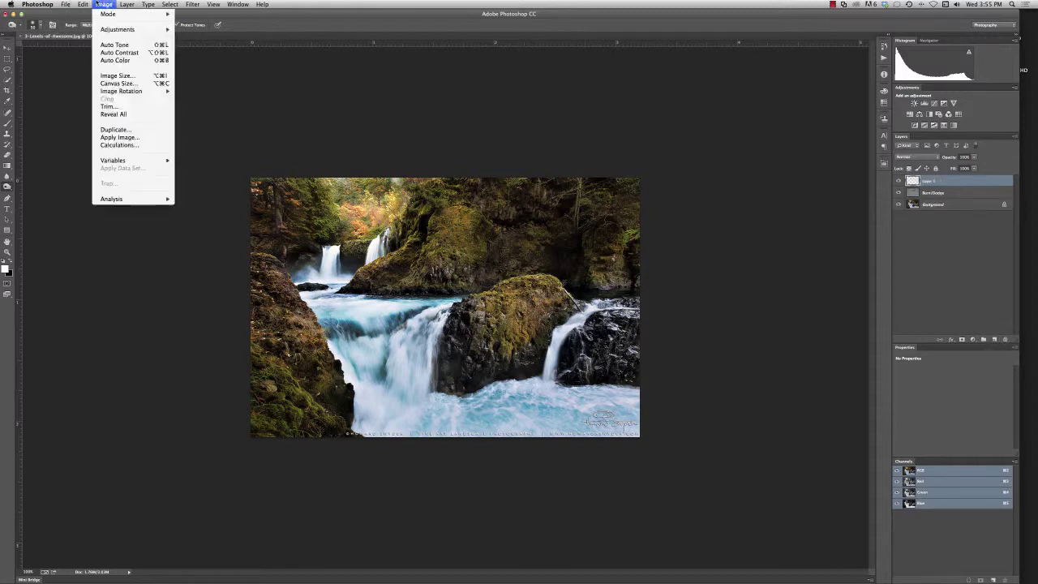
pyautogui.moveTo(82, 4)
pyautogui.click(86, 137)
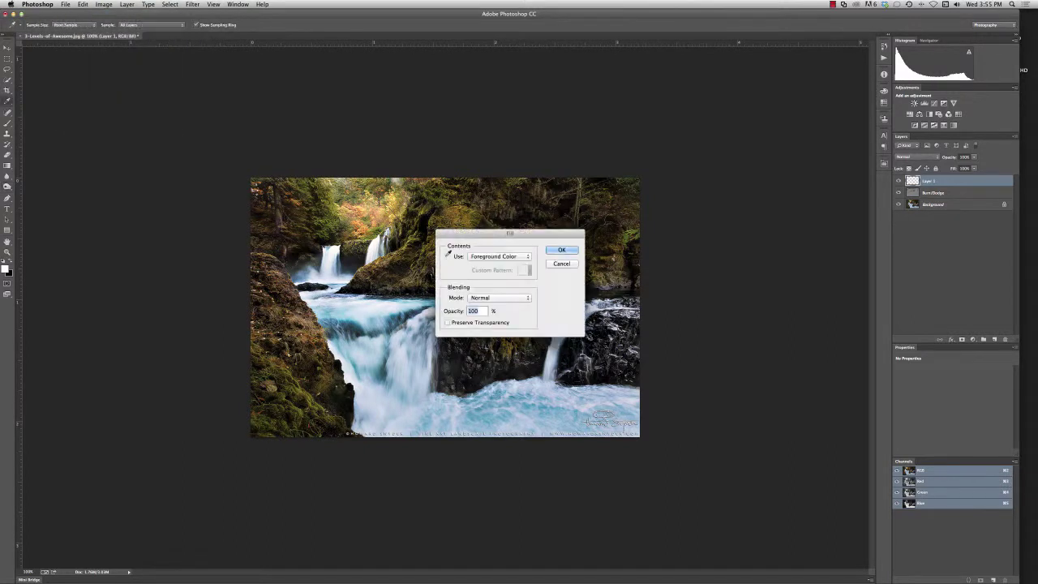
pyautogui.click(498, 257)
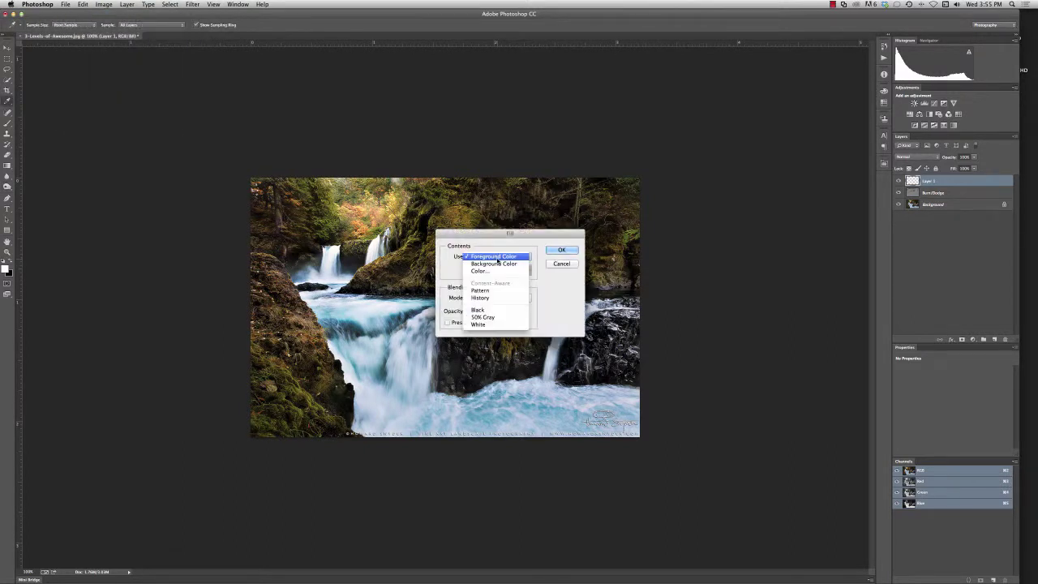
pyautogui.click(483, 317)
pyautogui.click(556, 250)
pyautogui.press('o')
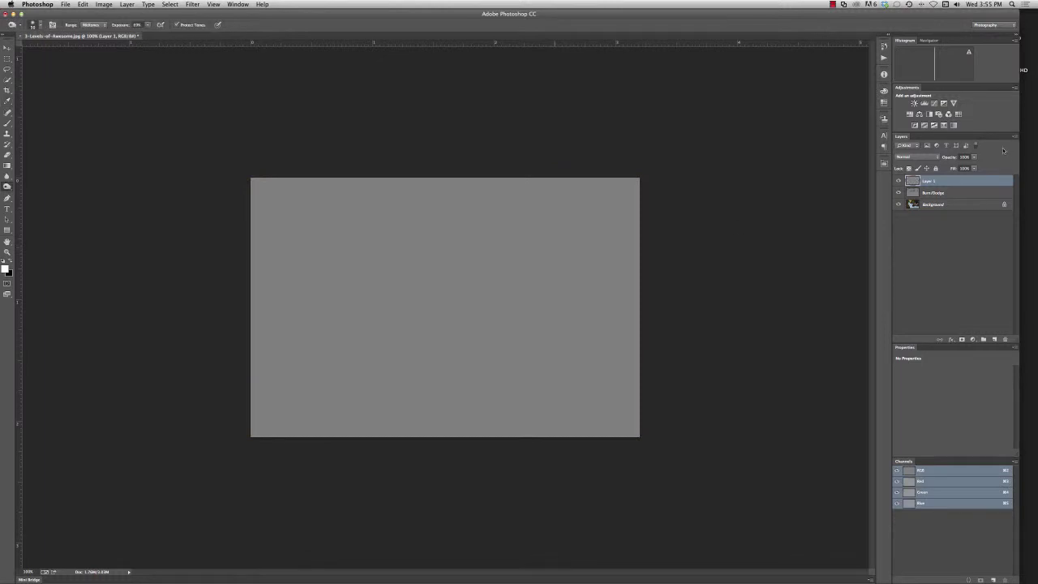
pyautogui.click(919, 158)
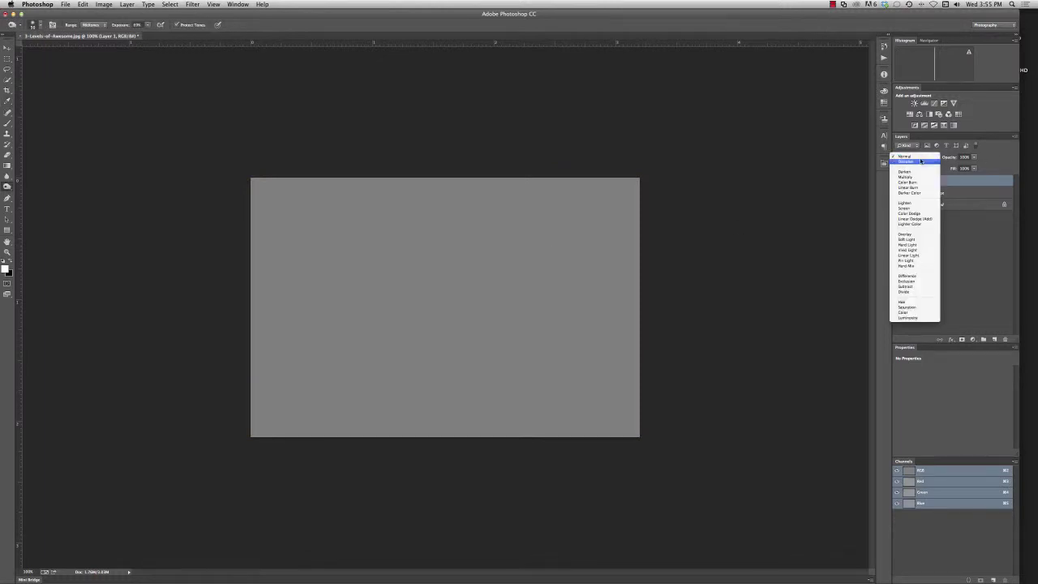
pyautogui.click(924, 239)
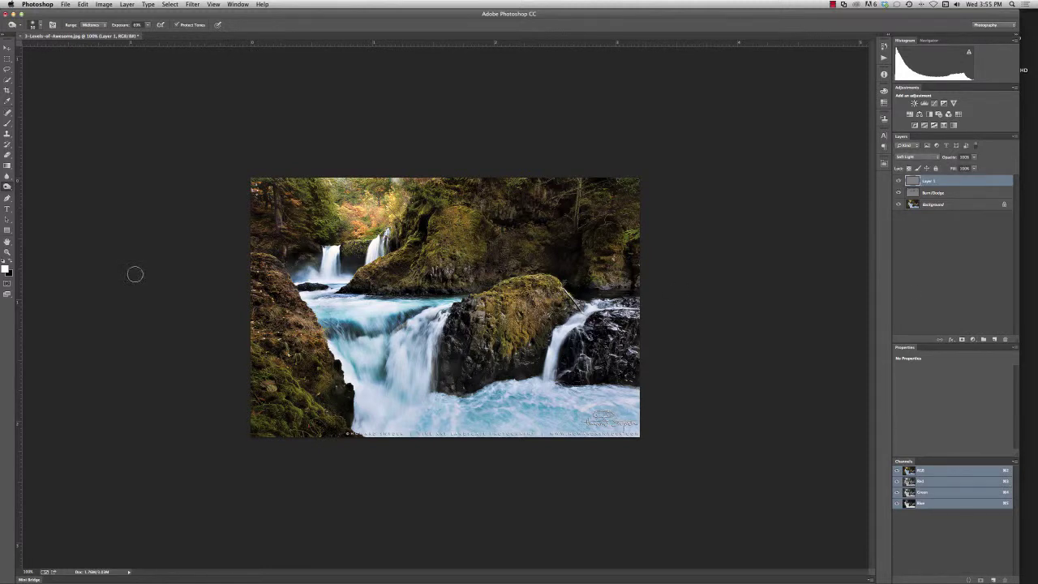
# Dodge the large mossy rock at the left of the photo on the new gray layer with the Dodge tool
pyautogui.moveTo(7, 186); pyautogui.dragTo(32, 191)
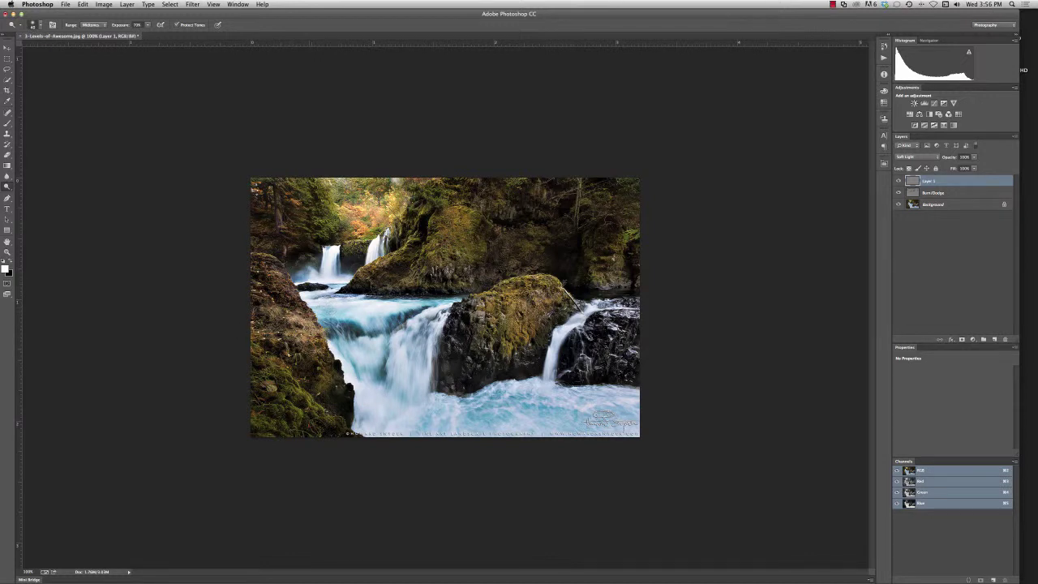
pyautogui.moveTo(312, 330)
pyautogui.mouseDown()
pyautogui.moveTo(294, 307)
pyautogui.moveTo(276, 356)
pyautogui.moveTo(320, 424)
pyautogui.moveTo(264, 422)
pyautogui.moveTo(340, 433)
pyautogui.moveTo(330, 417)
pyautogui.moveTo(337, 385)
pyautogui.moveTo(347, 427)
pyautogui.moveTo(327, 384)
pyautogui.moveTo(346, 415)
pyautogui.moveTo(276, 367)
pyautogui.moveTo(279, 348)
pyautogui.mouseUp()
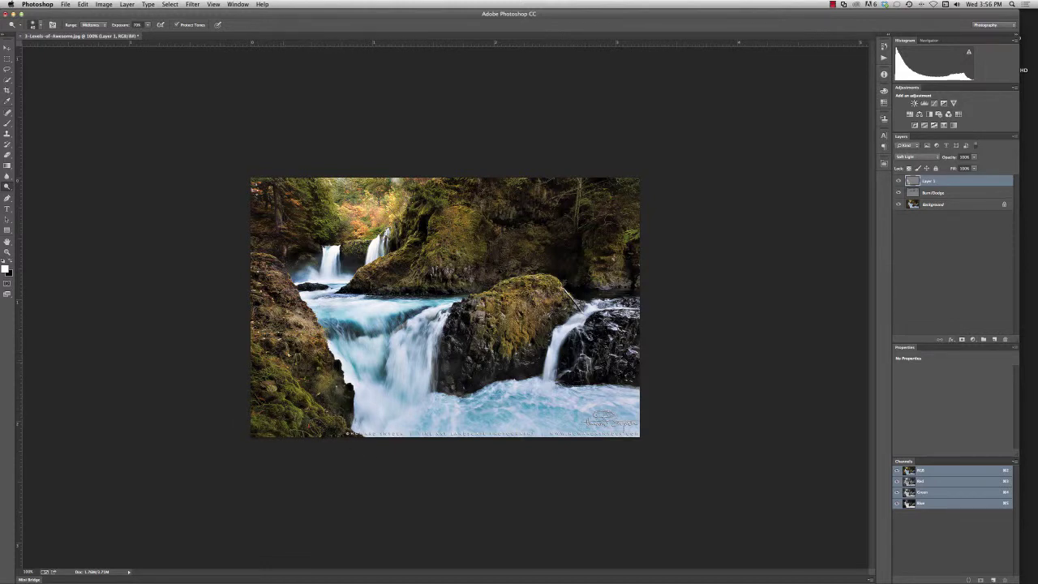
pyautogui.moveTo(260, 296)
pyautogui.mouseDown()
pyautogui.moveTo(274, 293)
pyautogui.moveTo(279, 228)
pyautogui.moveTo(282, 261)
pyautogui.moveTo(277, 230)
pyautogui.moveTo(312, 230)
pyautogui.moveTo(358, 252)
pyautogui.moveTo(320, 305)
pyautogui.moveTo(308, 279)
pyautogui.mouseUp()
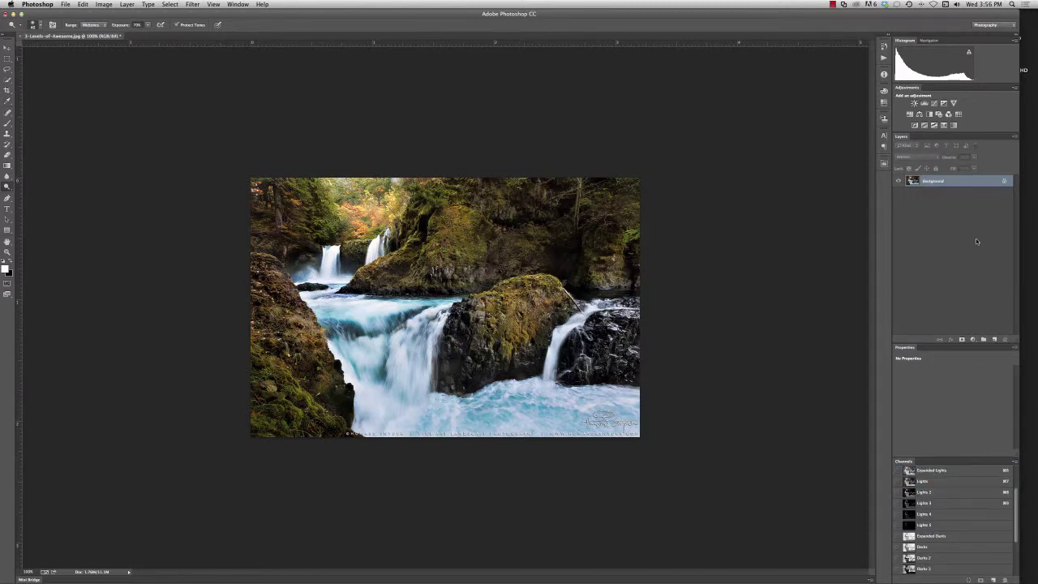
# Examine the Lights, Darks and Mids luminosity mask channels one after another, and return to the RGB composite
pyautogui.click(935, 482)
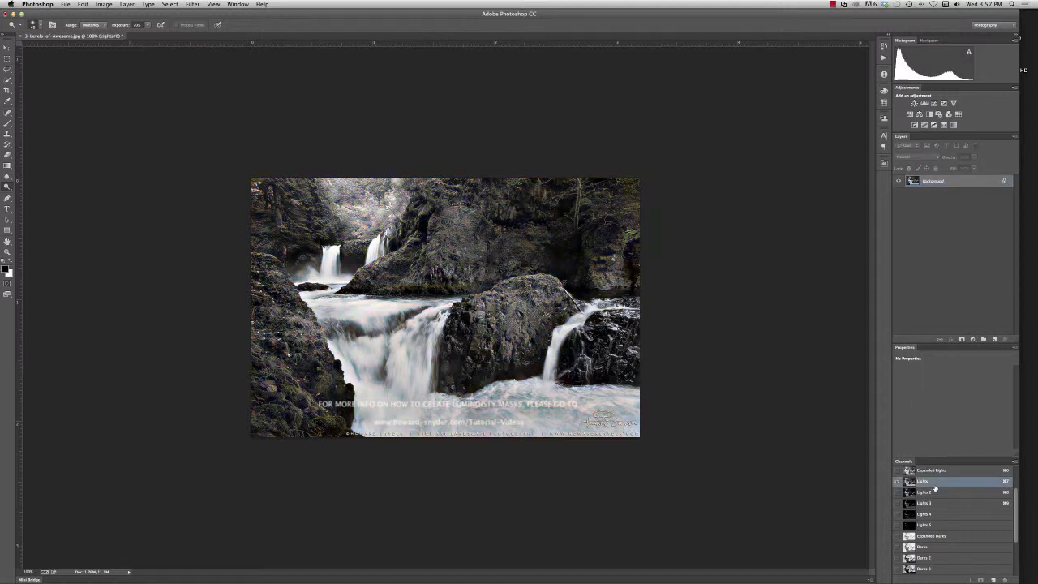
pyautogui.click(936, 493)
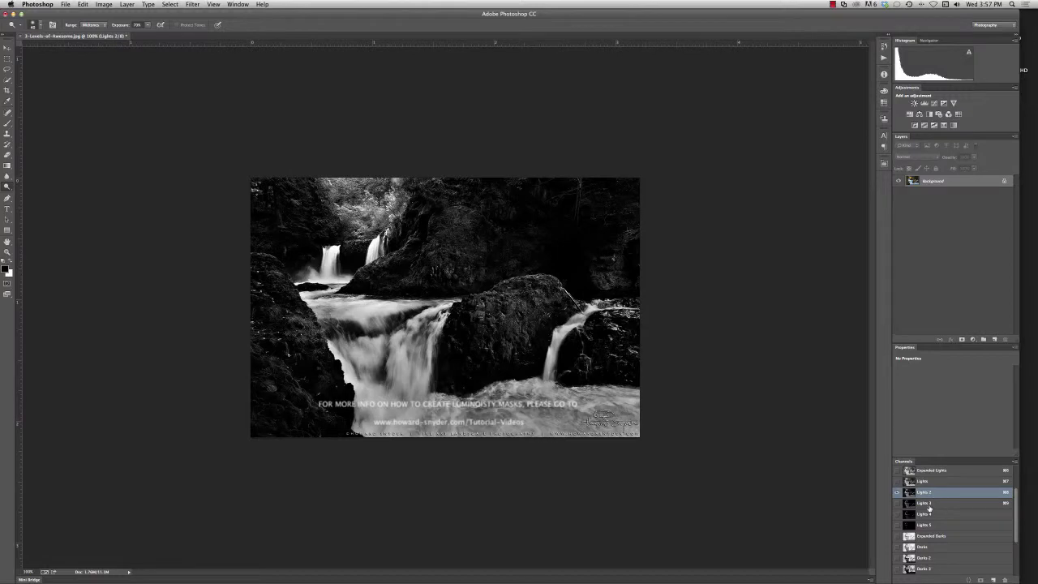
pyautogui.click(932, 505)
pyautogui.click(931, 514)
pyautogui.click(933, 525)
pyautogui.click(935, 547)
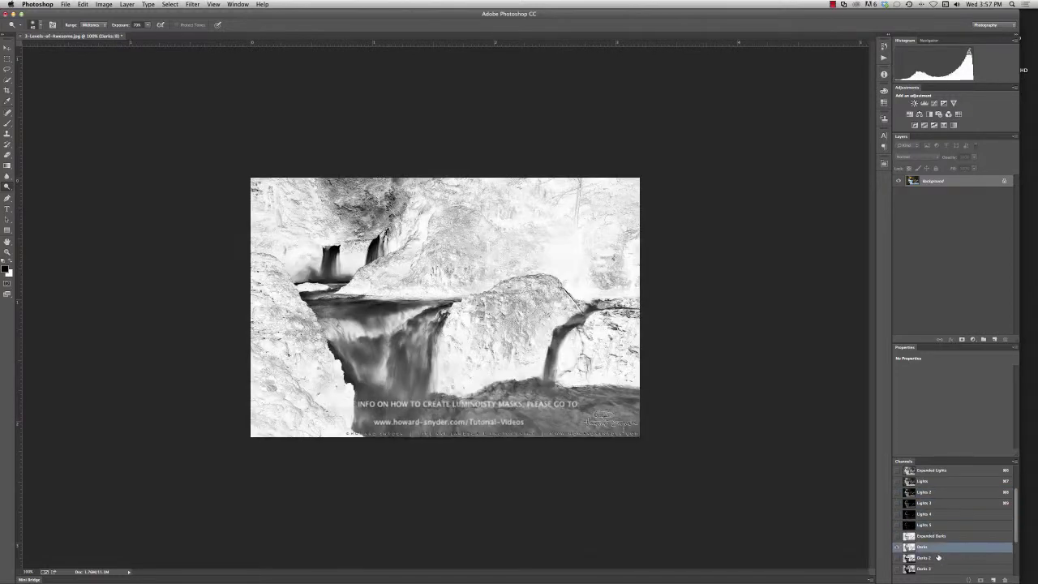
pyautogui.scroll(-3, 941, 560)
pyautogui.click(936, 493)
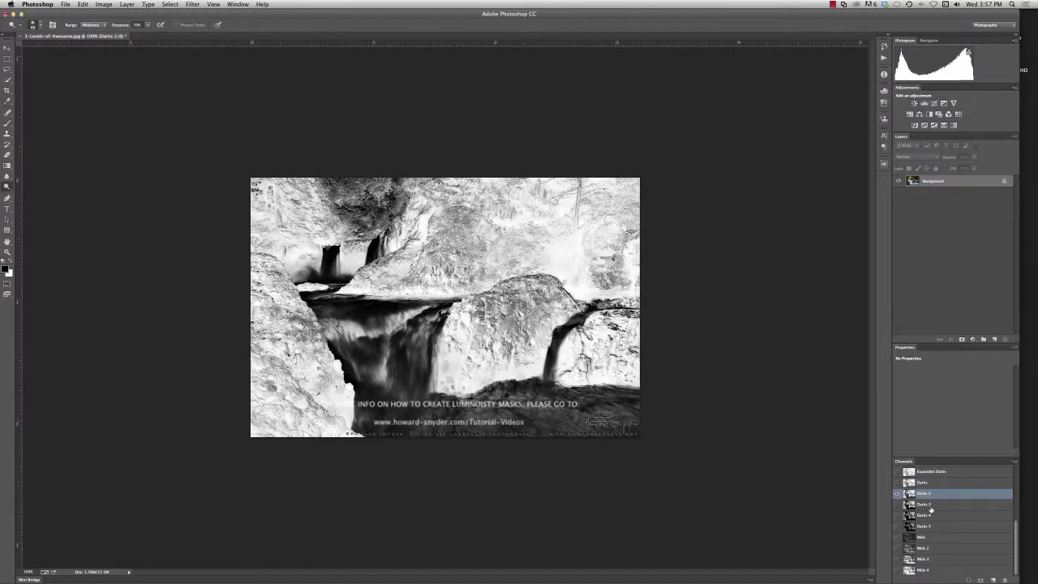
pyautogui.click(932, 505)
pyautogui.click(938, 526)
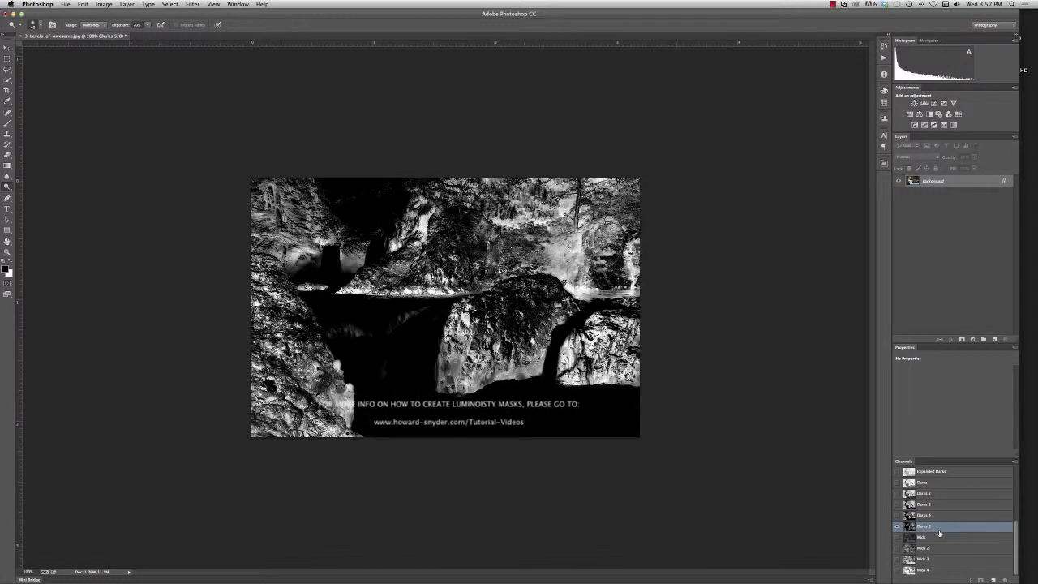
pyautogui.click(939, 536)
pyautogui.click(938, 548)
pyautogui.click(933, 558)
pyautogui.scroll(5, 932, 519)
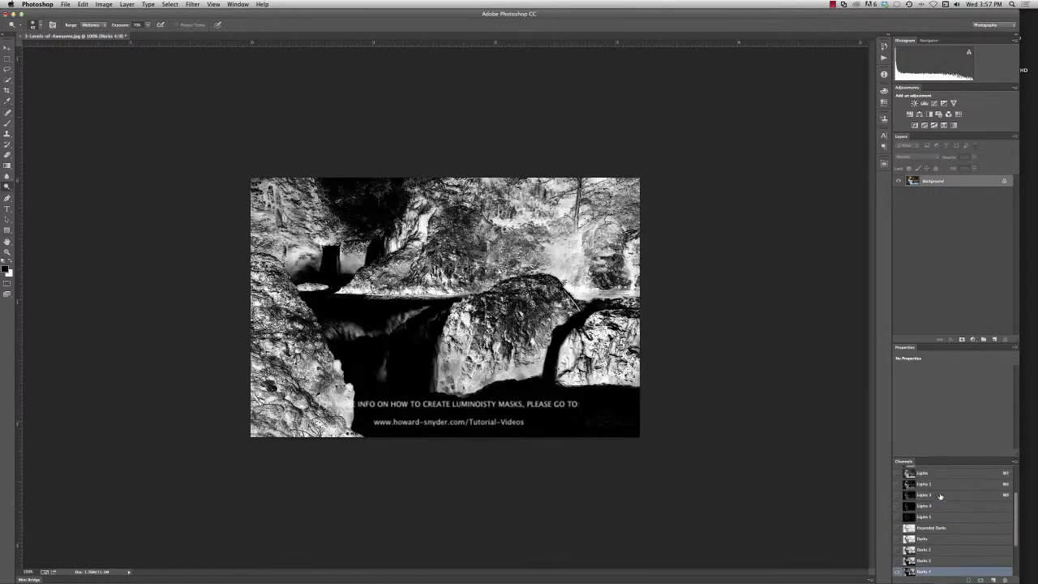
pyautogui.click(928, 527)
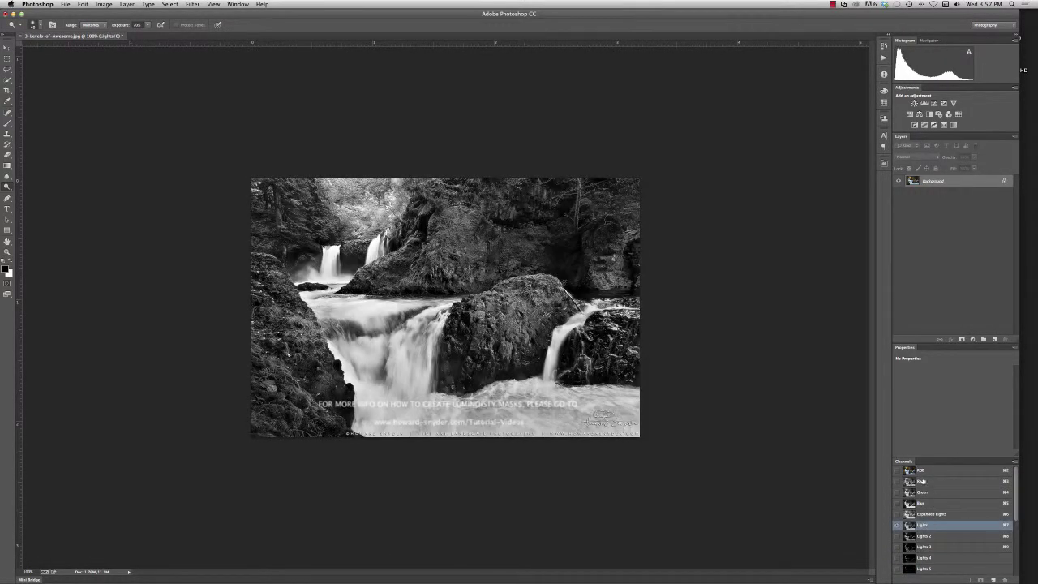
pyautogui.click(938, 471)
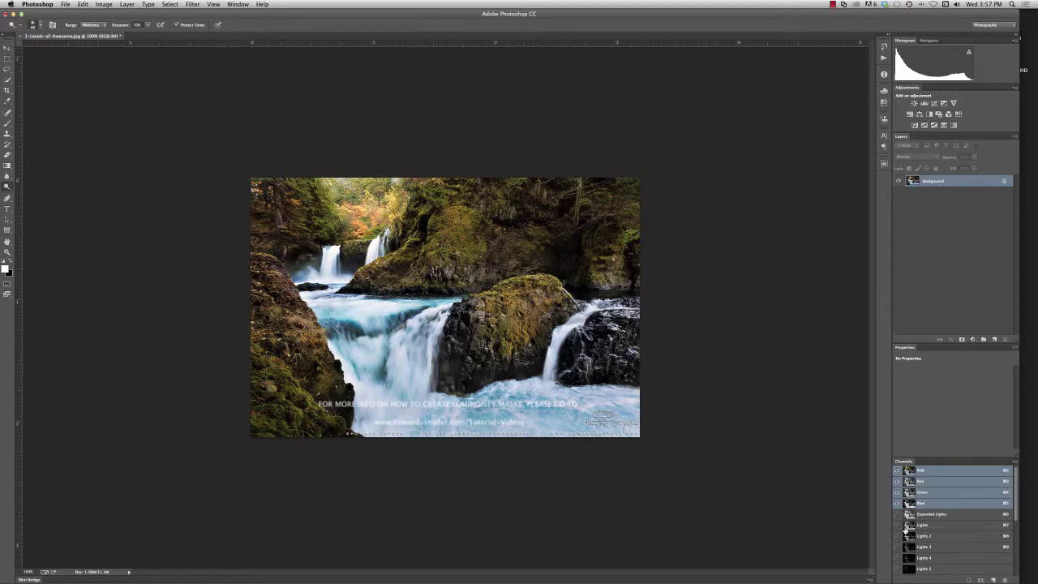
# Add two Soft Light Burn/Dodge layers with the saved action and choose the Burn tool for the lower one
pyautogui.press('F2')
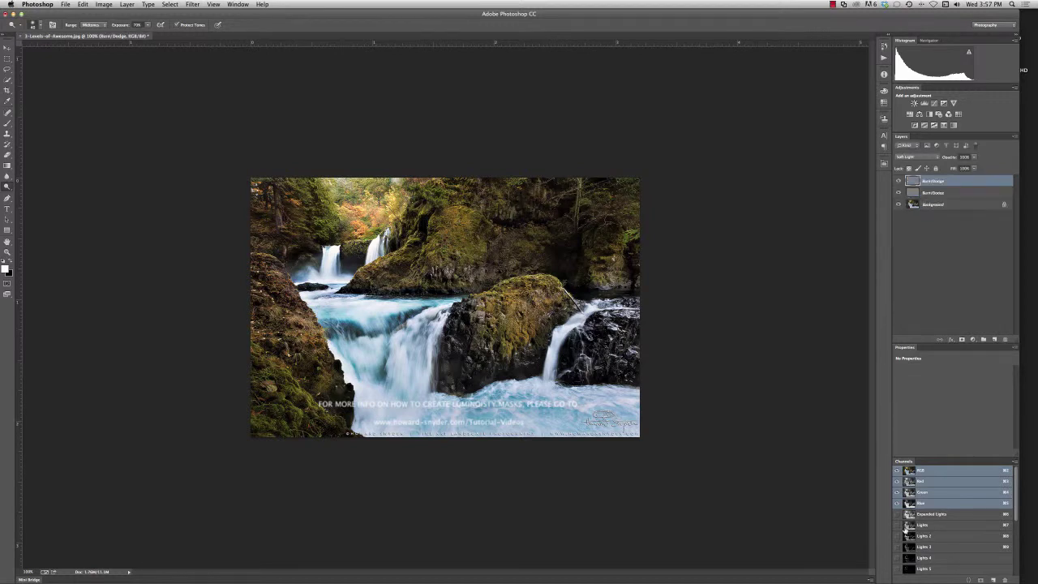
pyautogui.click(939, 192)
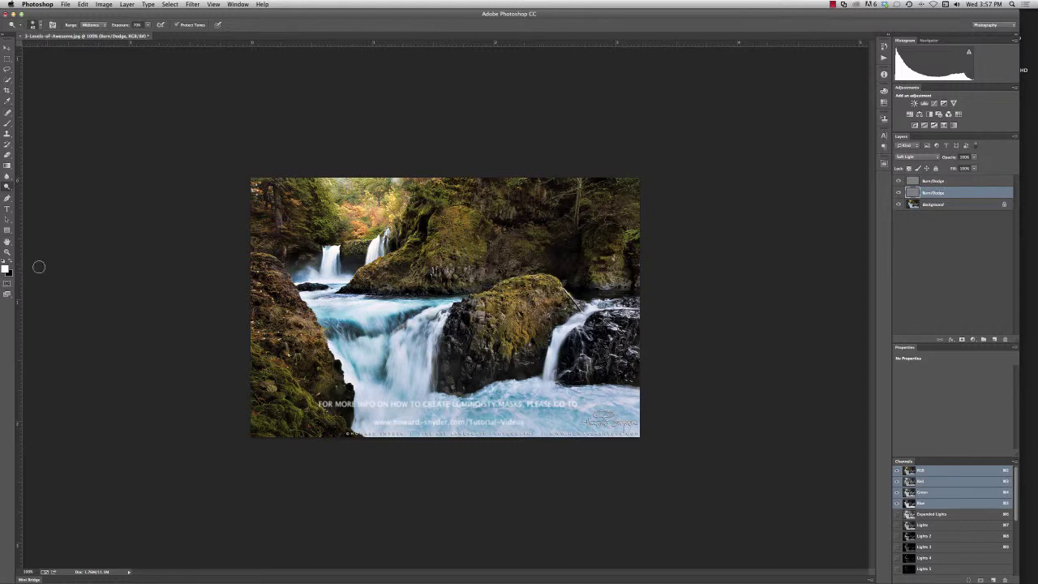
pyautogui.moveTo(7, 187); pyautogui.dragTo(37, 194)
# Compare the Darks masks, load the Darks 3 channel as a selection, and return to the RGB composite
pyautogui.scroll(-4, 946, 551)
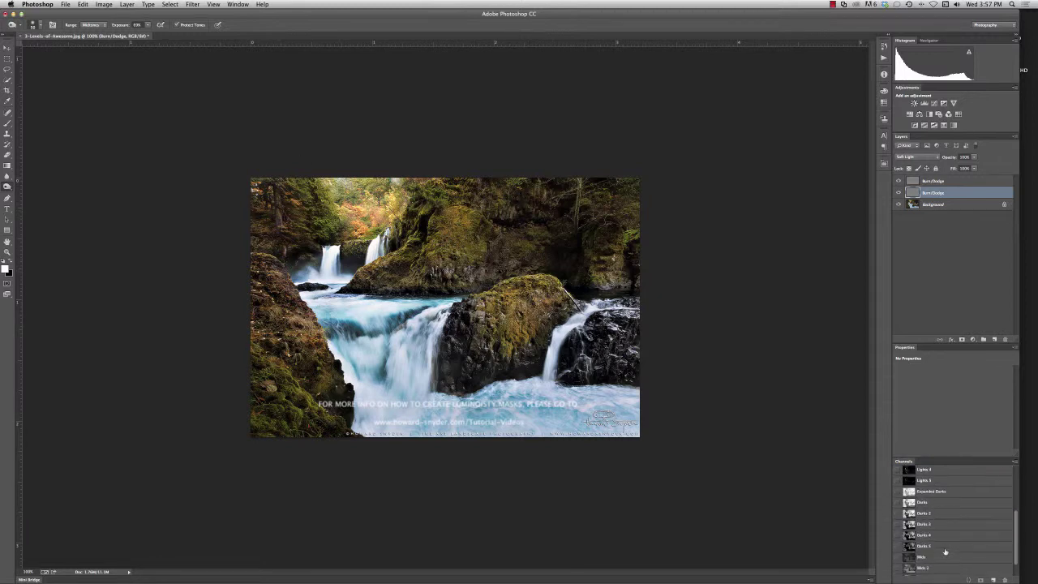
pyautogui.click(925, 504)
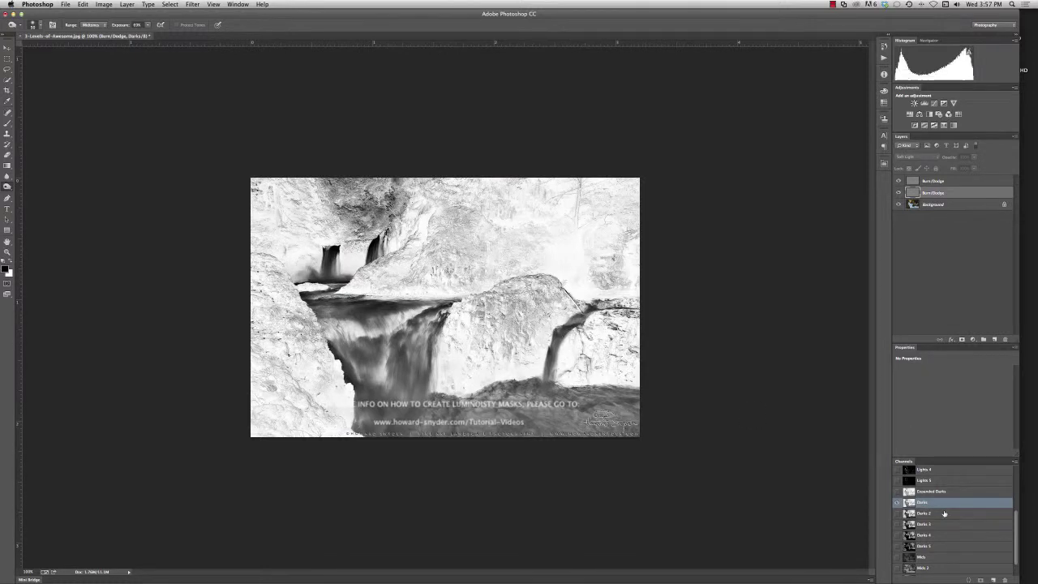
pyautogui.click(948, 535)
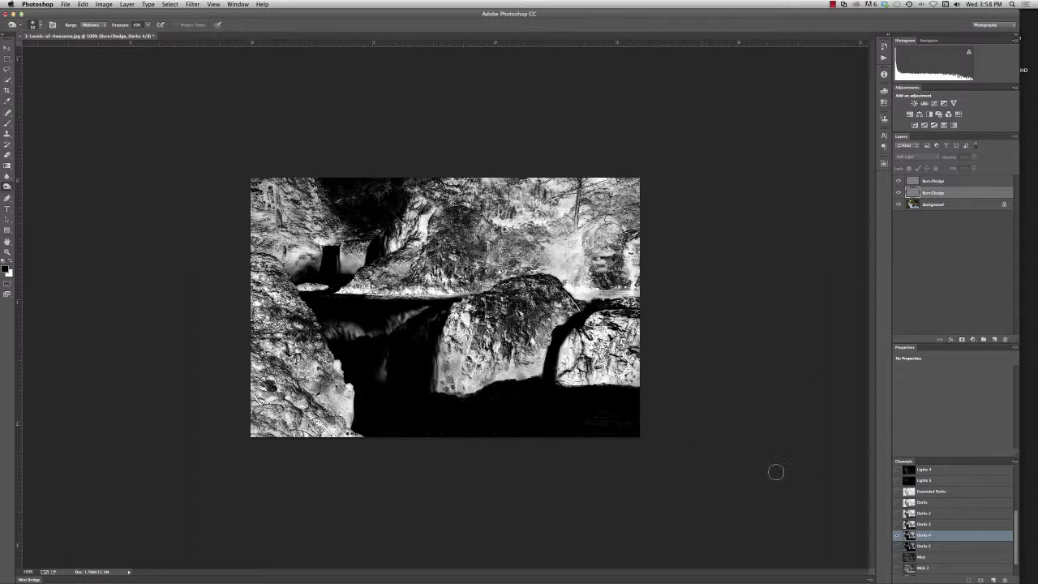
pyautogui.click(927, 524)
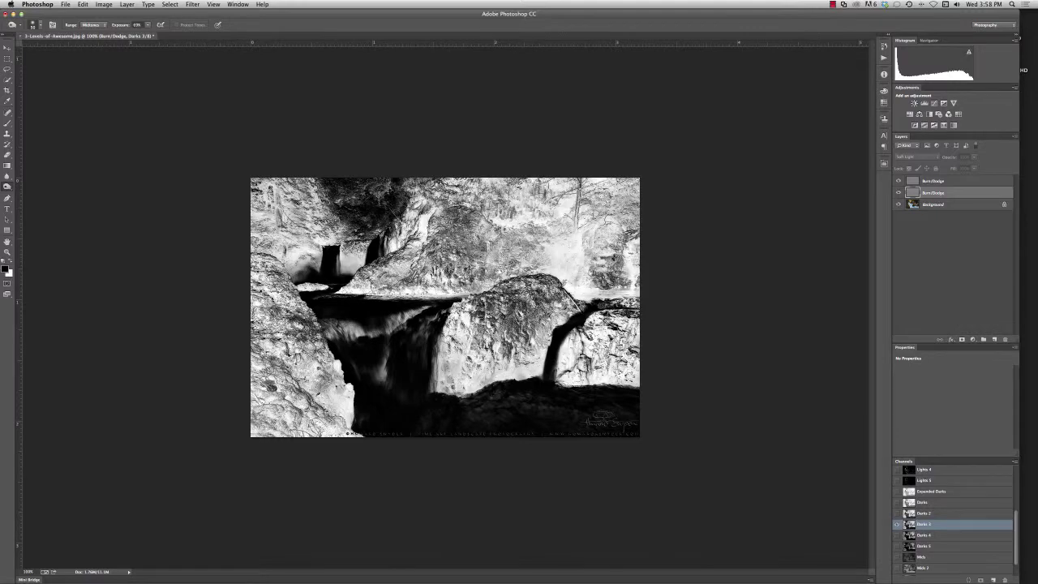
pyautogui.keyDown('super'); pyautogui.click(909, 524); pyautogui.keyUp('super')
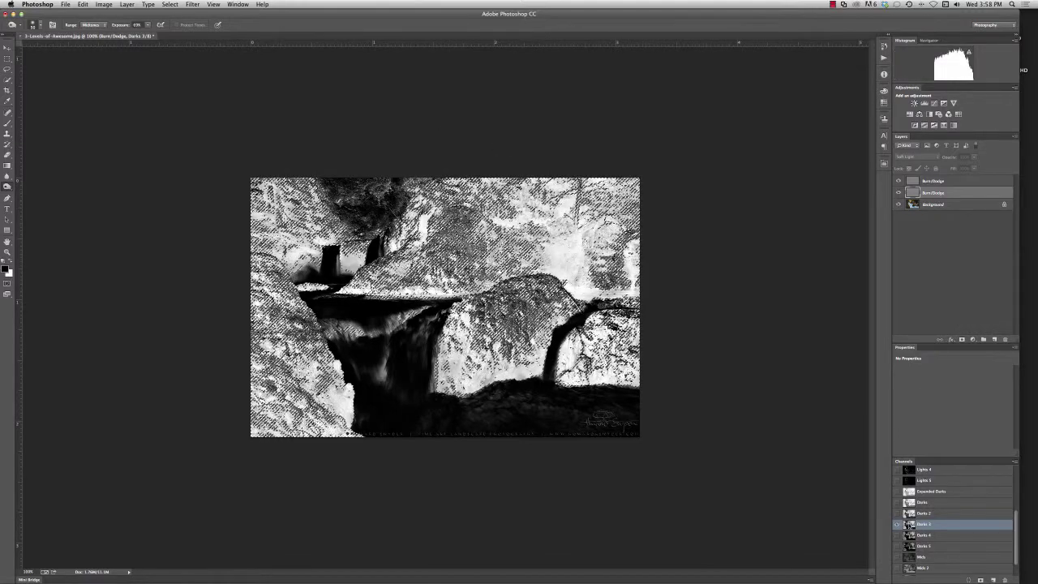
pyautogui.scroll(5, 944, 507)
pyautogui.click(936, 476)
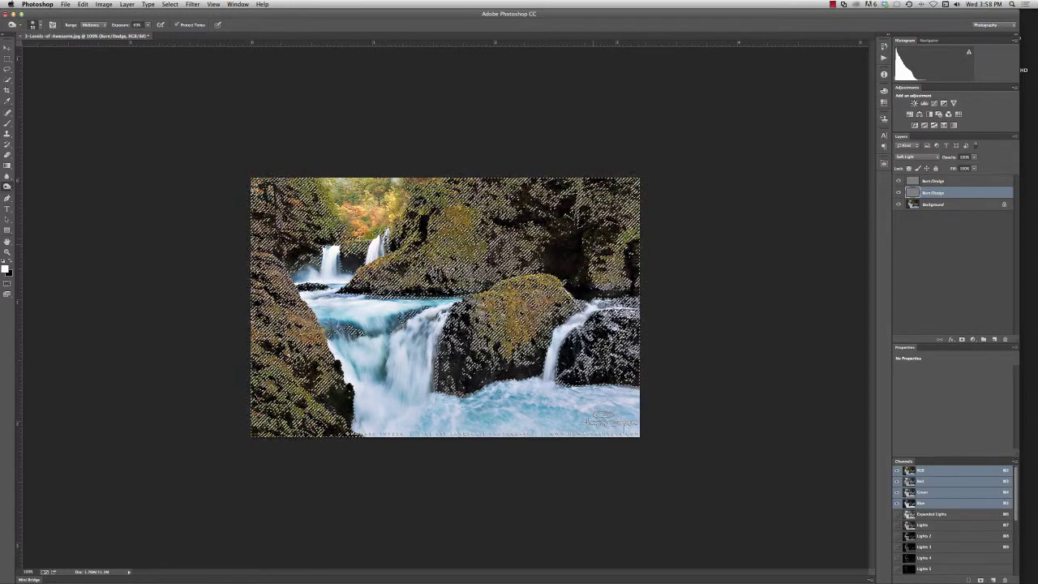
# Toggle the selection outline on and off over the photo, leaving it hidden for burning
pyautogui.press('super+h')
pyautogui.press('super+h')
pyautogui.press('super+h')
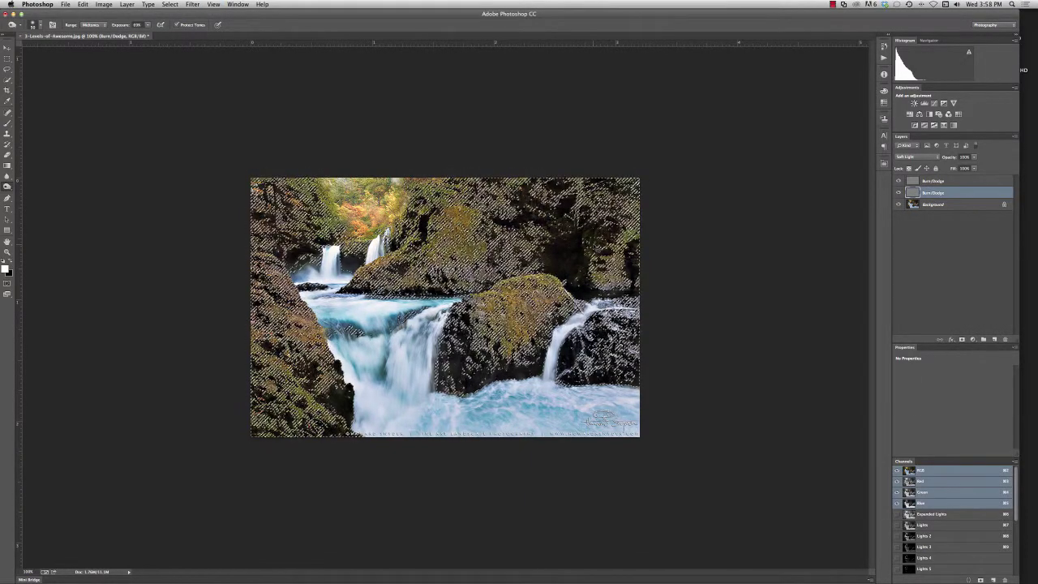
pyautogui.press('super+h')
pyautogui.press('super+h')
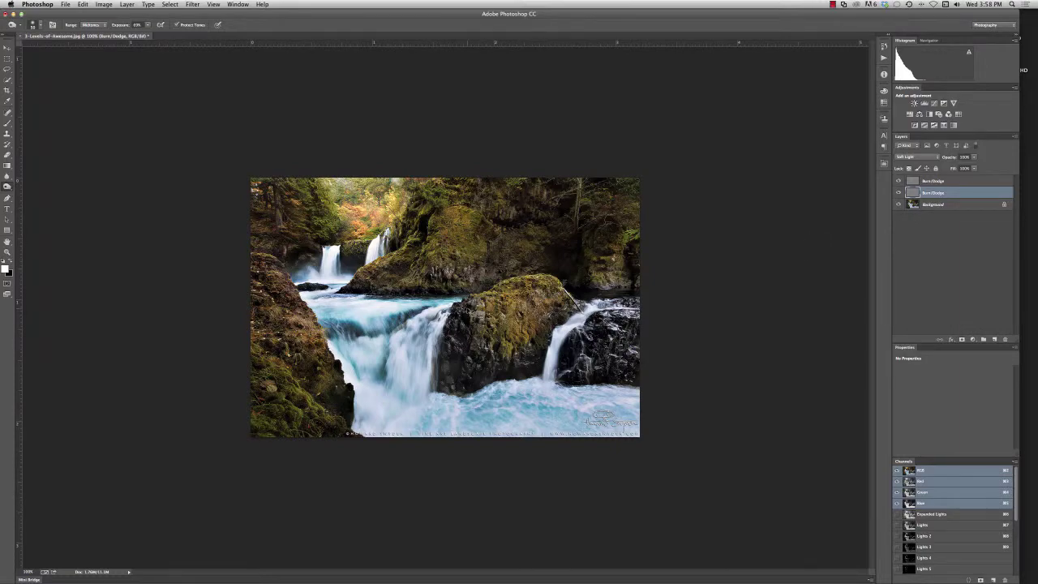
pyautogui.press('super+h')
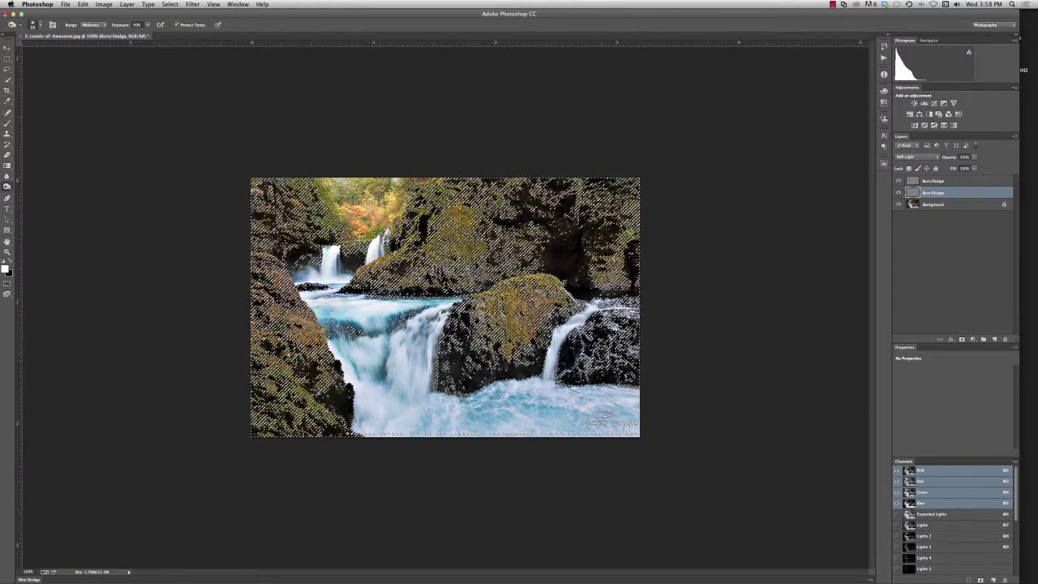
pyautogui.press('super+h')
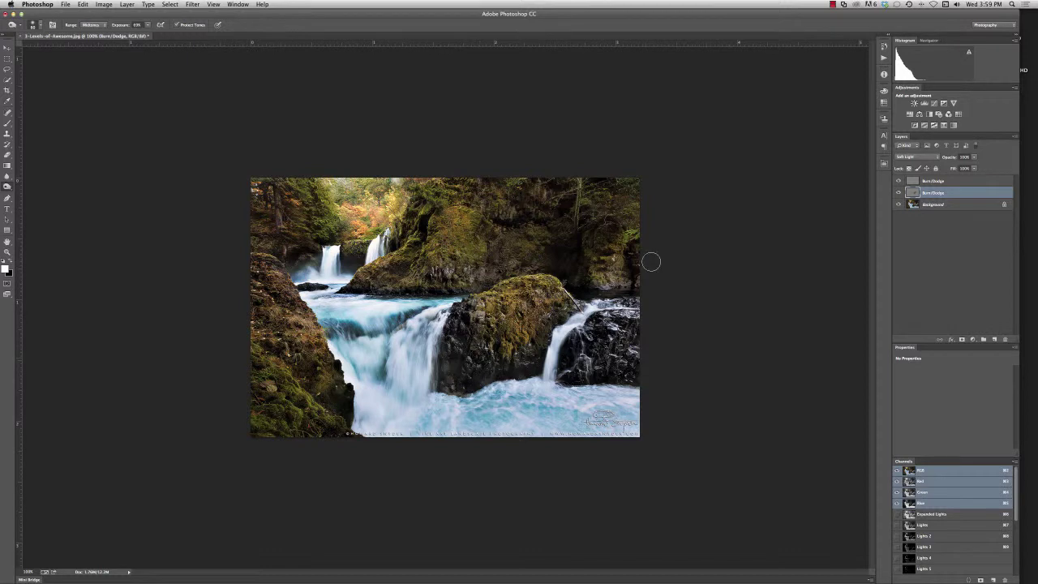
# Compare the photo with and without the lower Burn/Dodge layer, leaving the layer shown
pyautogui.click(899, 193)
pyautogui.click(898, 192)
pyautogui.click(898, 193)
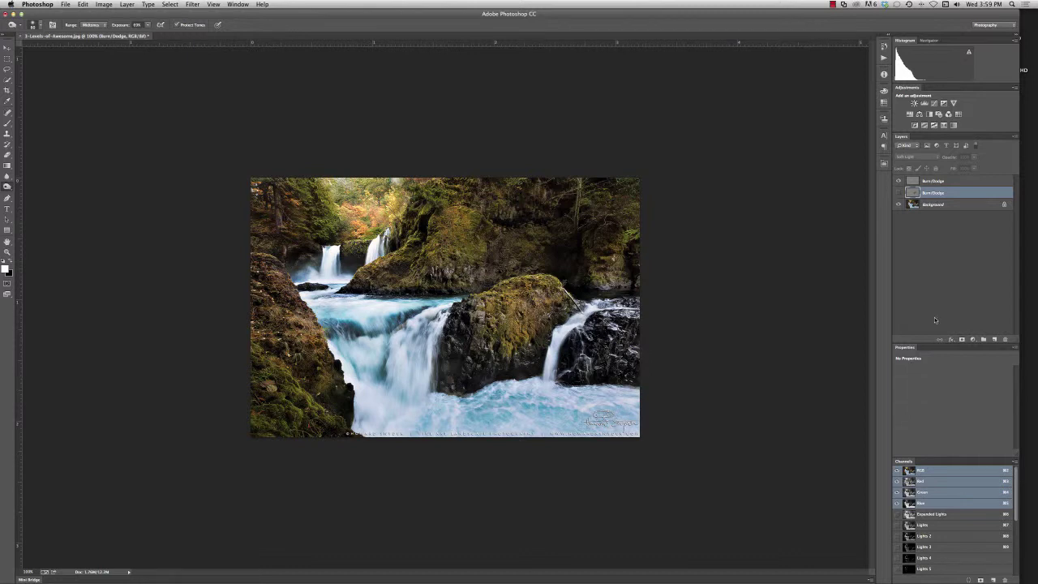
pyautogui.click(898, 193)
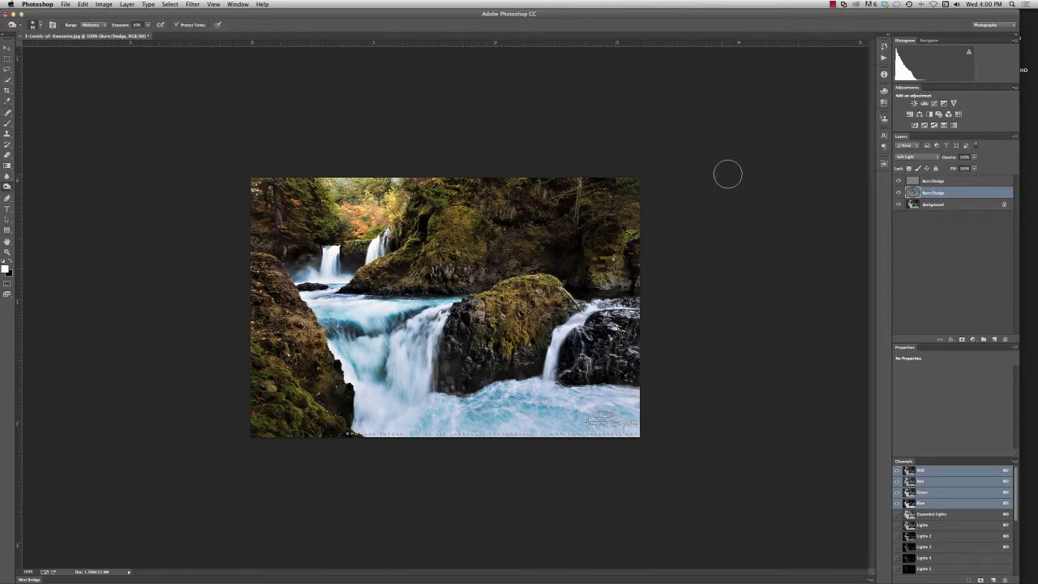
pyautogui.click(898, 193)
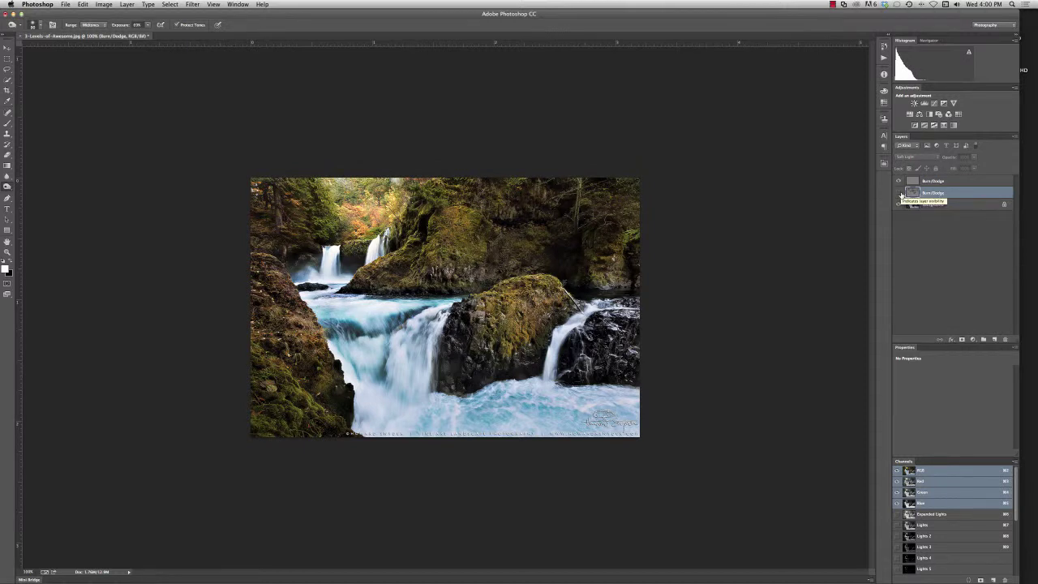
pyautogui.click(899, 193)
pyautogui.click(899, 193)
pyautogui.click(899, 193)
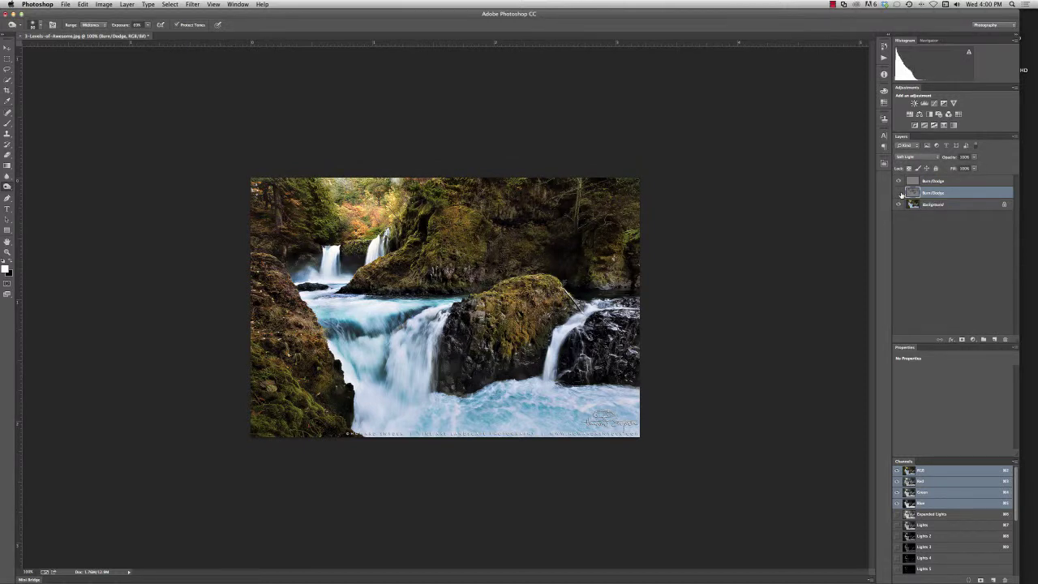
pyautogui.click(899, 193)
pyautogui.click(899, 193)
# Make the upper Burn/Dodge layer active with the Dodge tool chosen and clear the Darks 3 selection
pyautogui.click(932, 181)
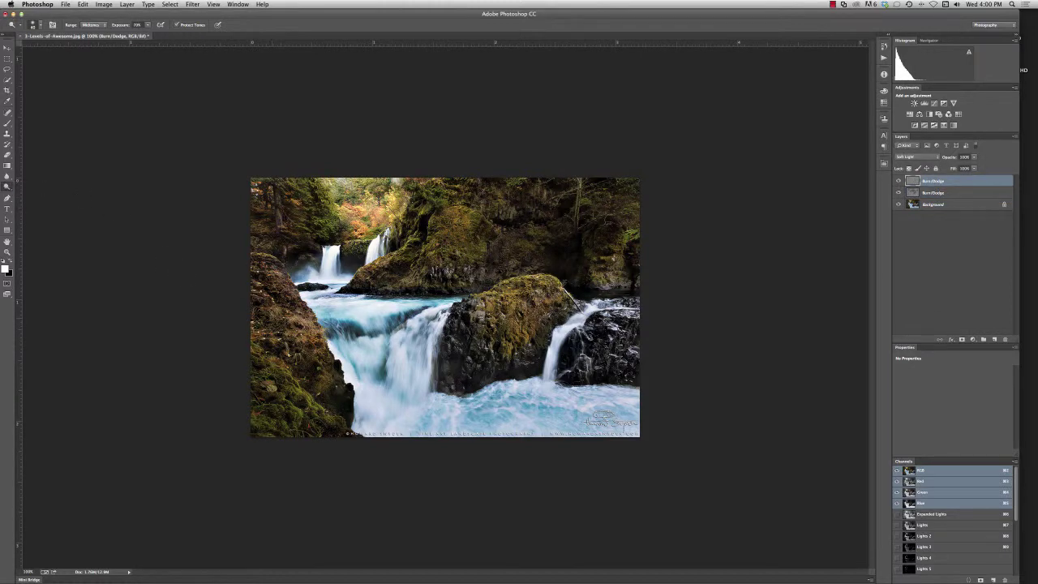
pyautogui.keyDown('ctrl'); pyautogui.click(944, 549); pyautogui.keyUp('ctrl')
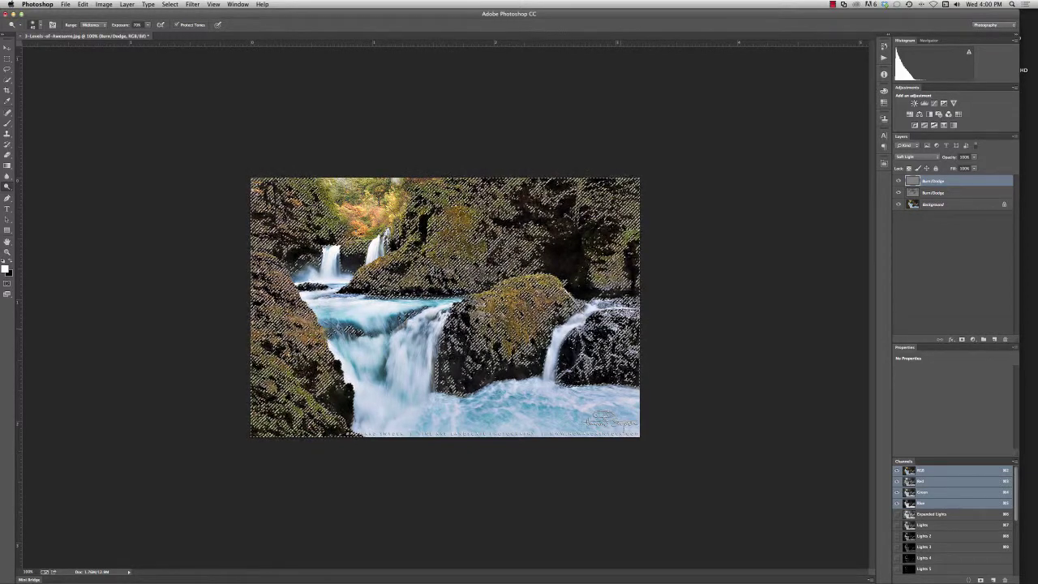
pyautogui.hotkey('ctrl', 'd')
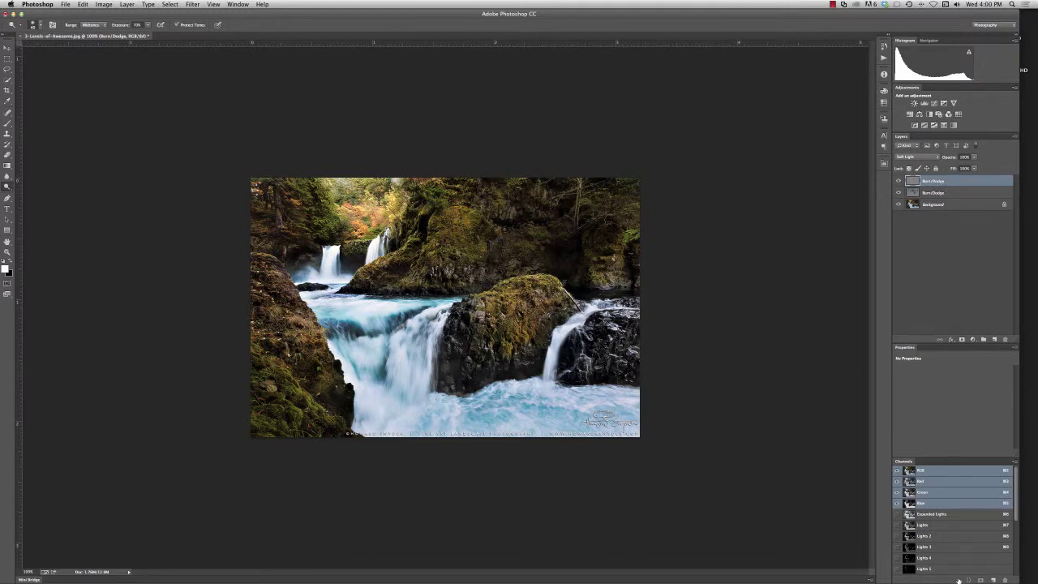
# Compare the Lights 2, Lights and Expanded Lights masks, ending on the Lights channel
pyautogui.scroll(-1, 953, 525)
pyautogui.click(940, 528)
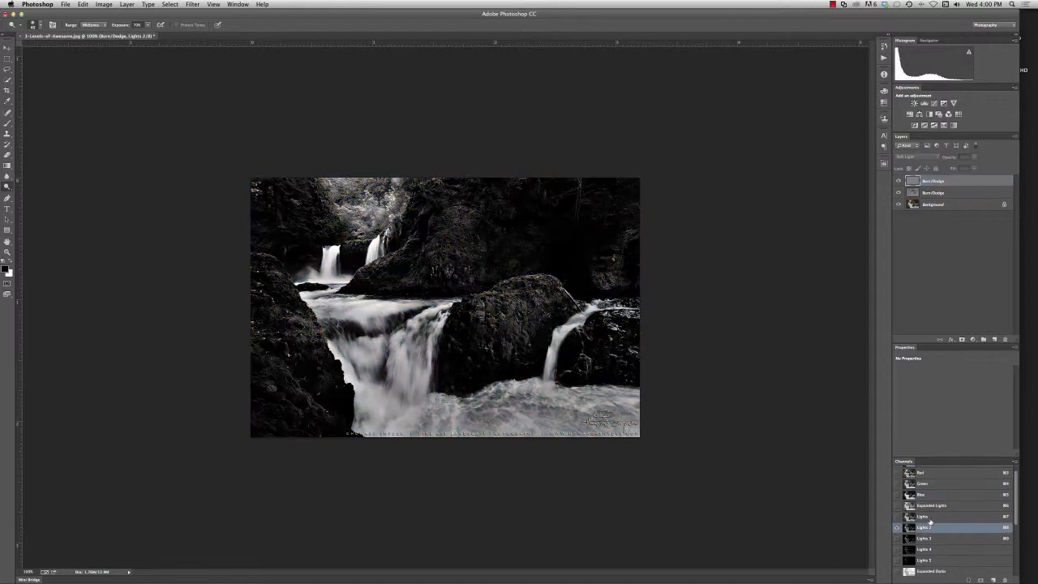
pyautogui.click(937, 517)
pyautogui.click(933, 506)
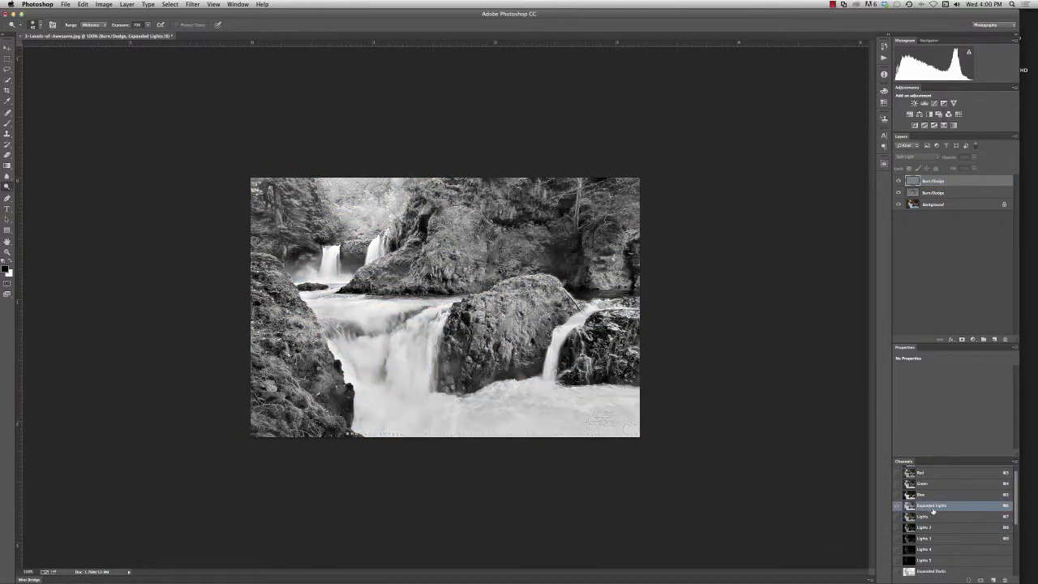
pyautogui.click(920, 517)
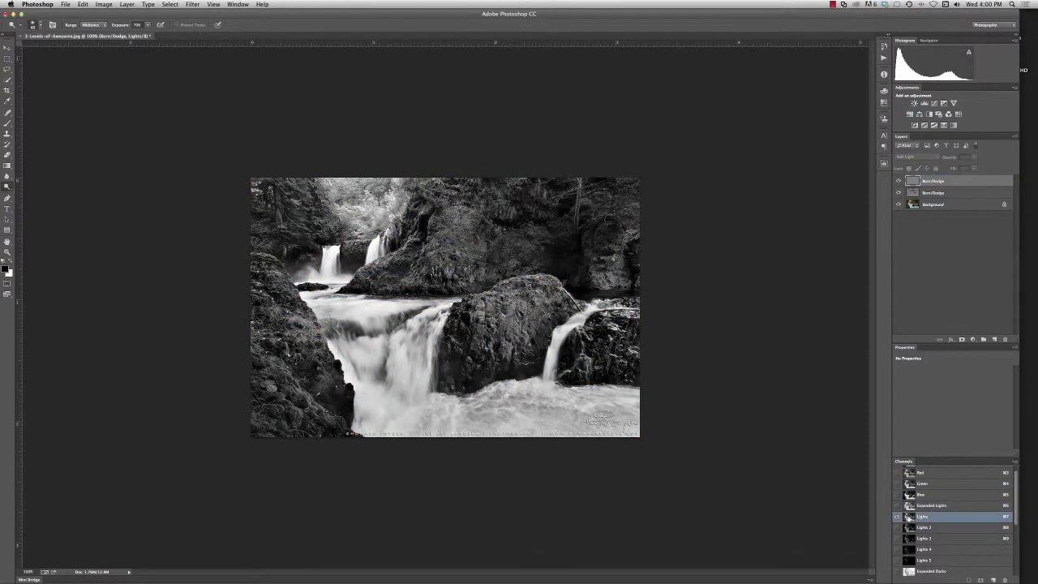
# Load the Lights channel as a selection and, with its outline hidden, dodge the rocky cliff highlights on the upper Burn/Dodge layer
pyautogui.keyDown('super'); pyautogui.click(909, 522); pyautogui.keyUp('super')
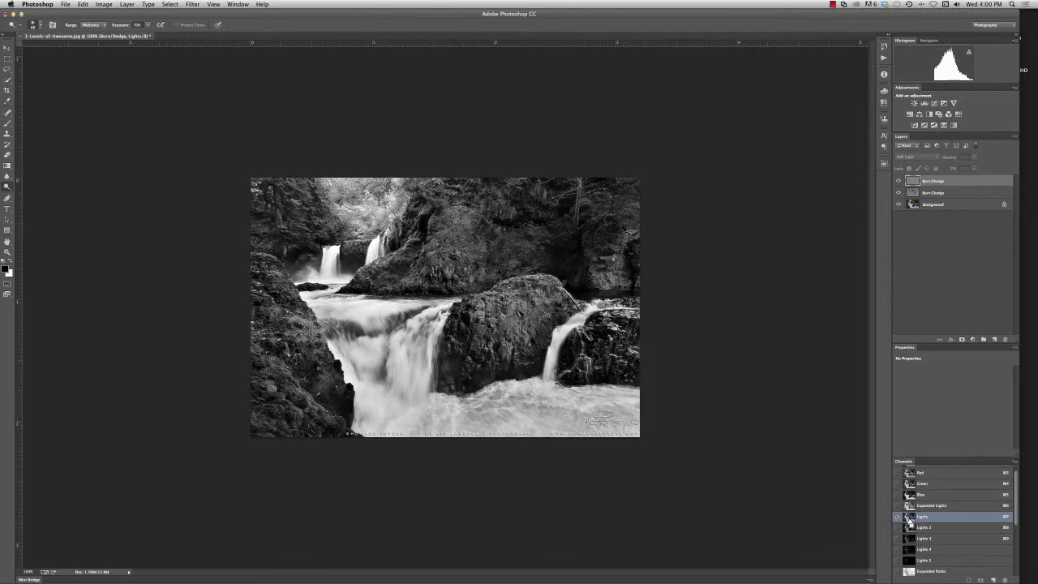
pyautogui.press('super+h')
pyautogui.click(906, 182)
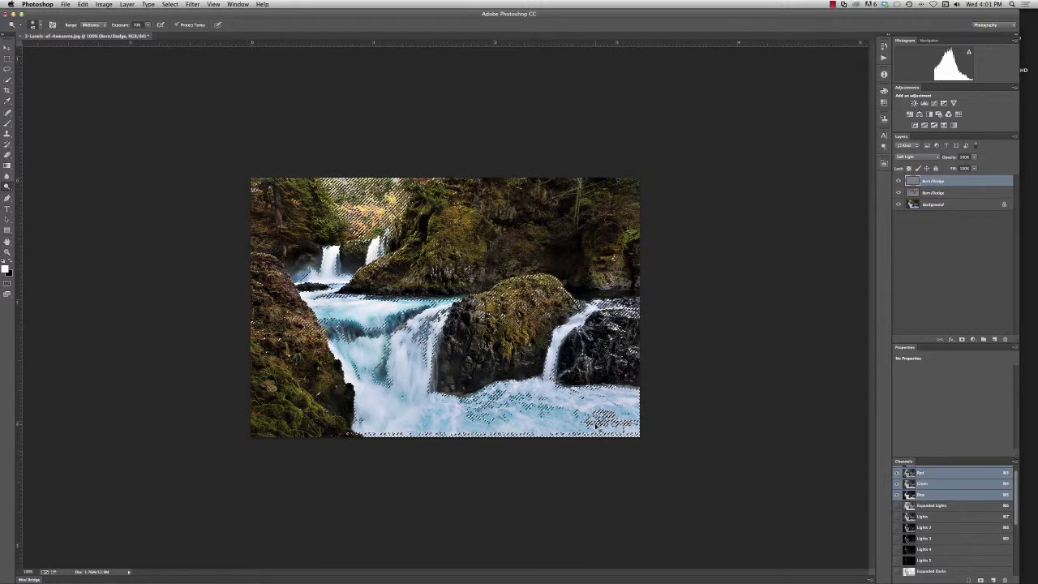
pyautogui.press('super+h')
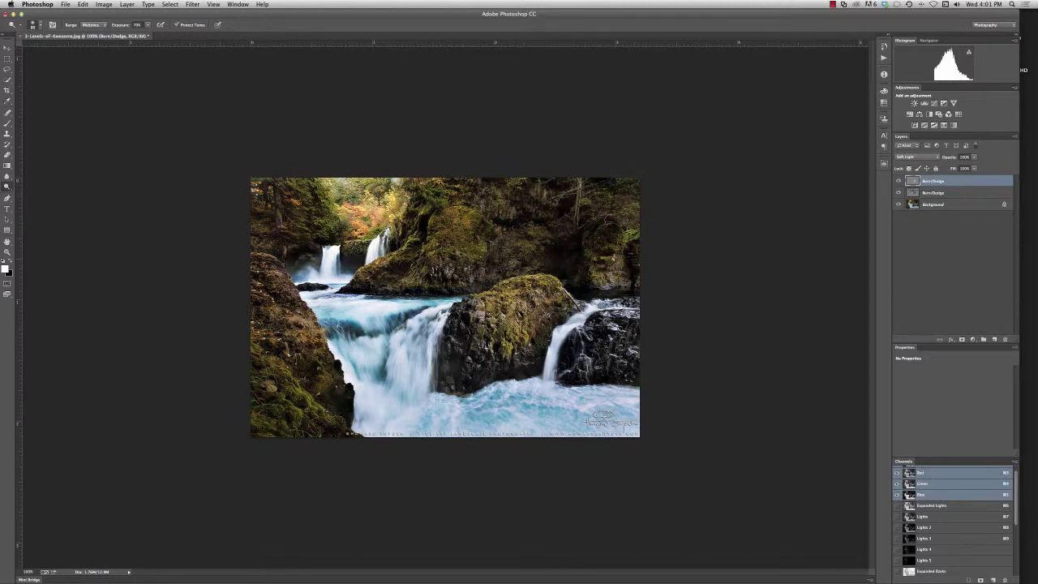
pyautogui.moveTo(609, 227); pyautogui.dragTo(612, 243)
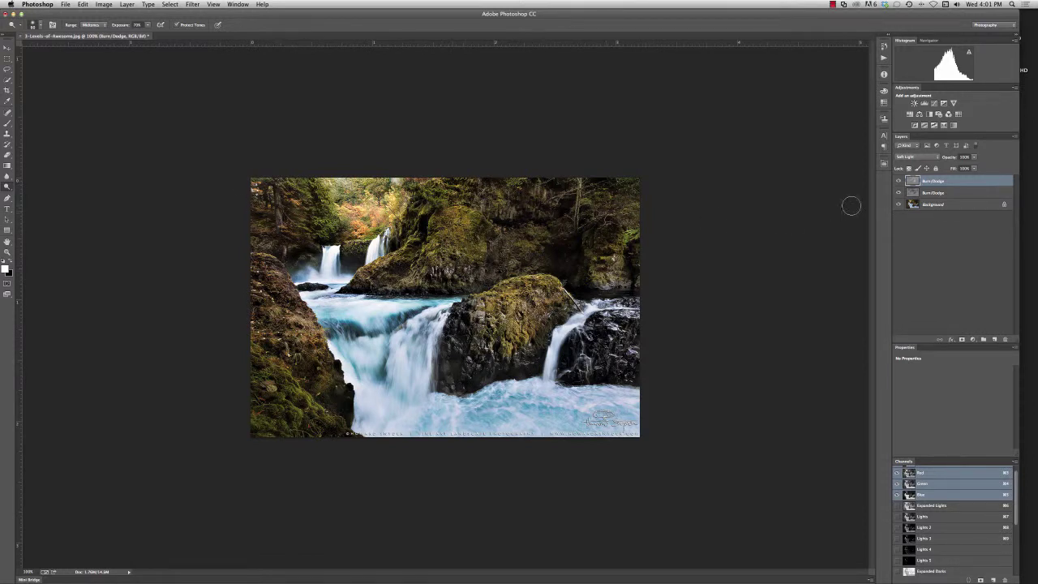
# Compare the photo with and without the upper Burn/Dodge layer, leaving the layer shown
pyautogui.click(898, 181)
pyautogui.click(899, 182)
pyautogui.click(899, 182)
pyautogui.click(899, 182)
pyautogui.click(898, 182)
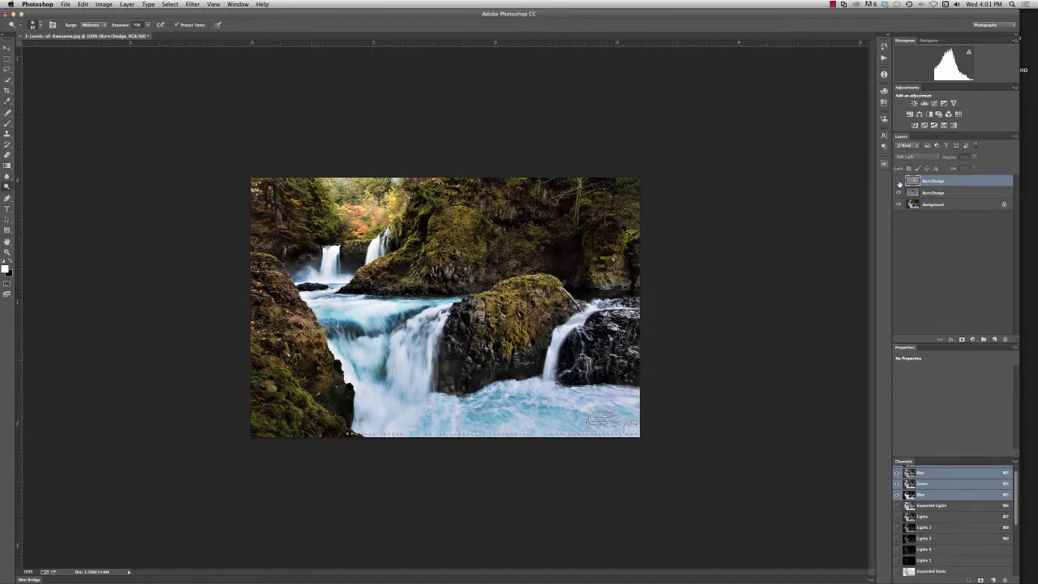
pyautogui.click(899, 182)
# Compare the photo with the two Burn/Dodge layers hidden and shown, singly and together, ending with both visible
pyautogui.click(900, 193)
pyautogui.click(899, 193)
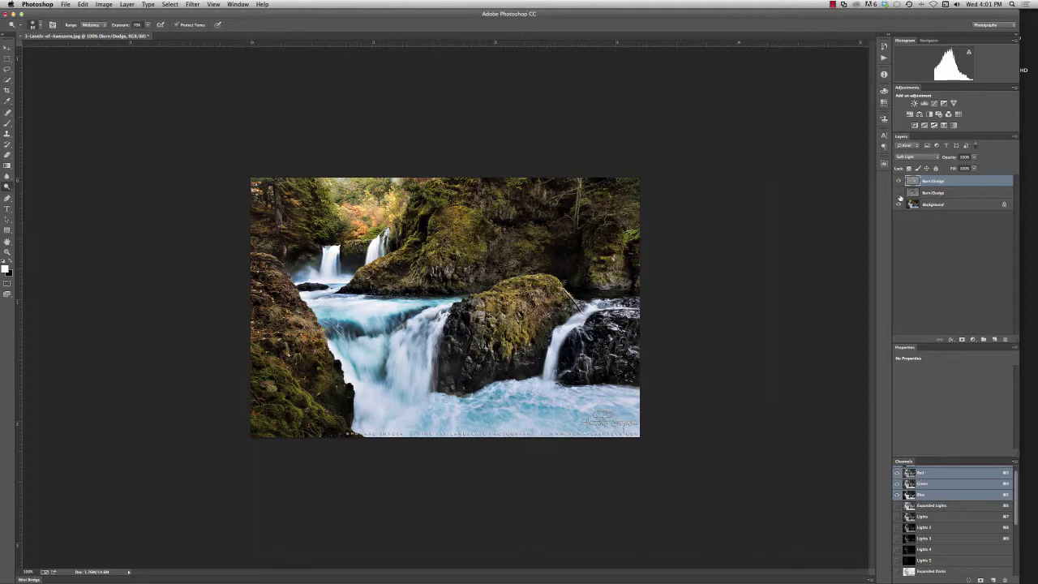
pyautogui.click(900, 193)
pyautogui.click(898, 183)
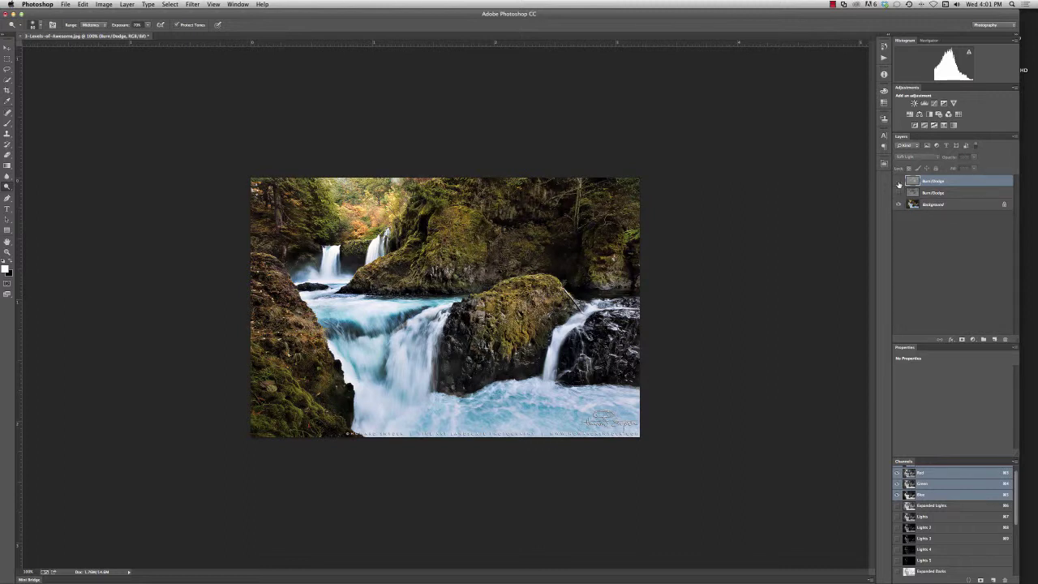
pyautogui.click(898, 183)
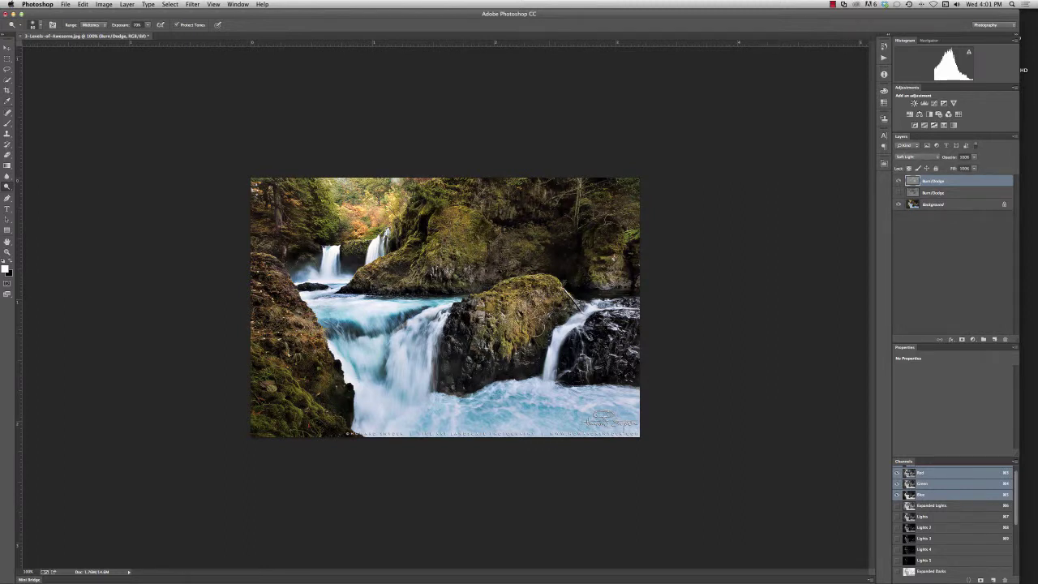
pyautogui.click(899, 183)
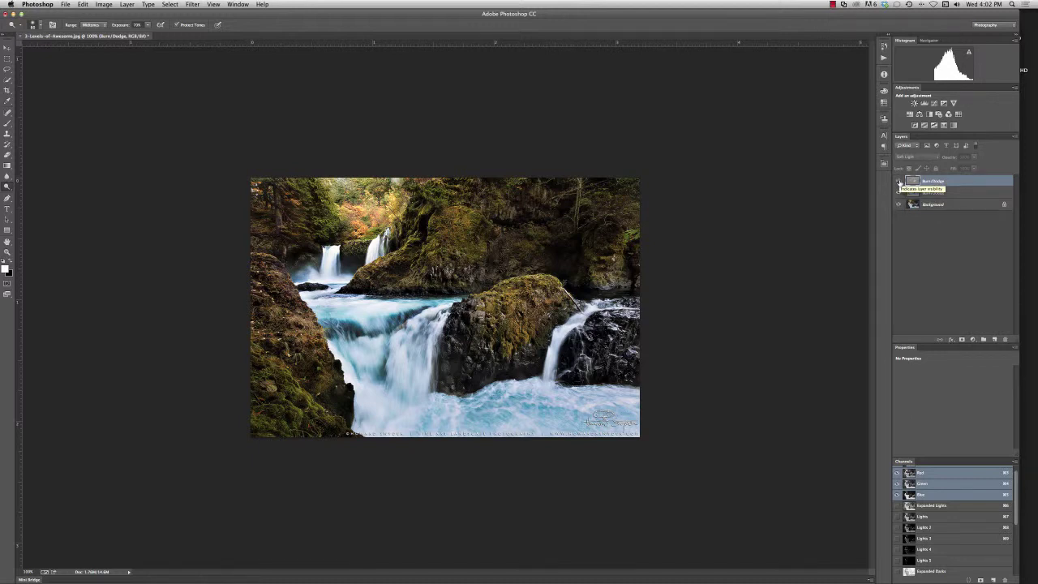
pyautogui.click(898, 182)
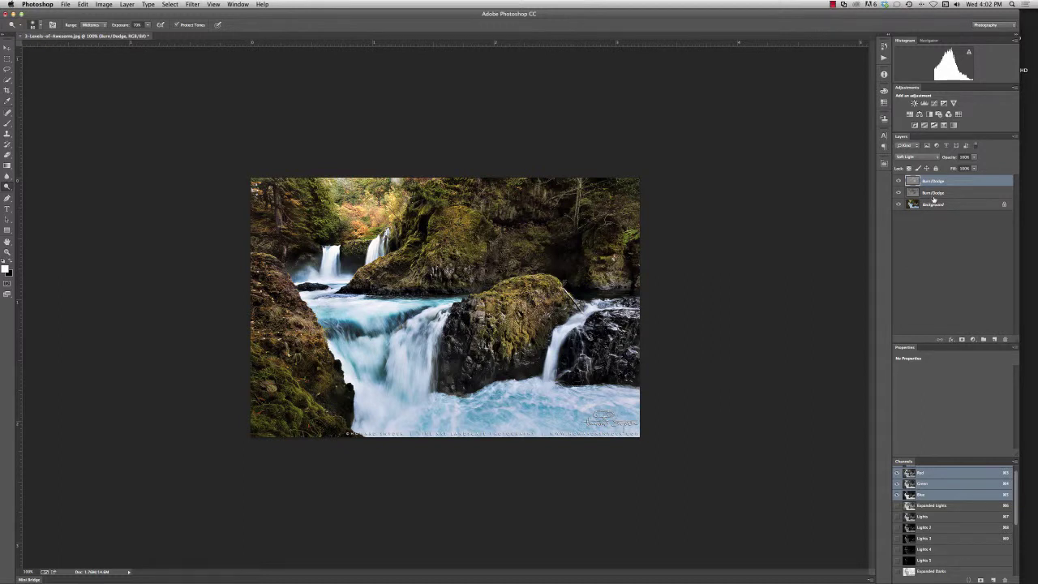
# Delete both Burn/Dodge layers and clear the Lights selection, leaving only the Background layer
pyautogui.keyDown('shift'); pyautogui.click(957, 195); pyautogui.keyUp('shift')
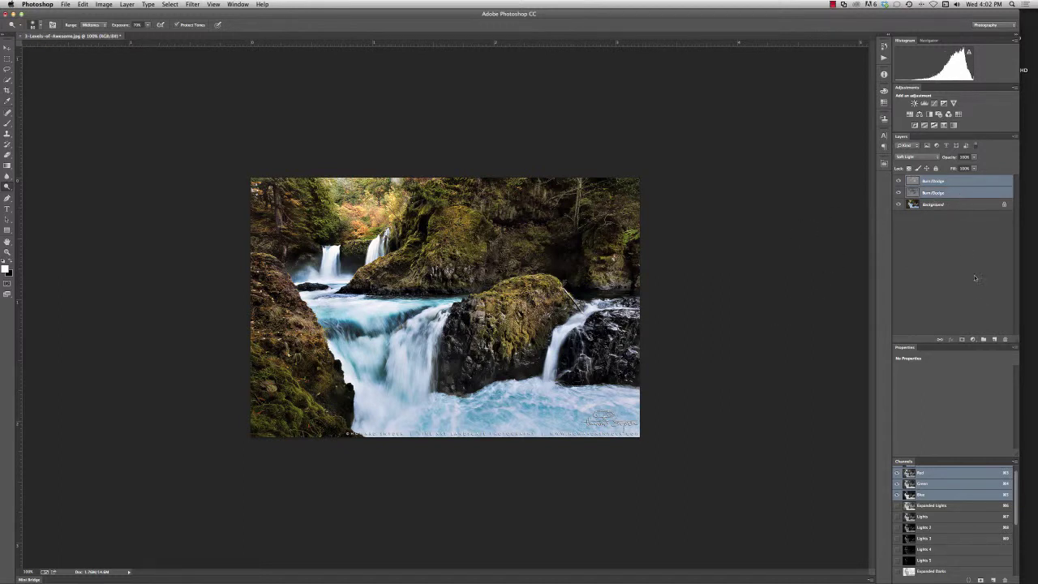
pyautogui.click(1004, 341)
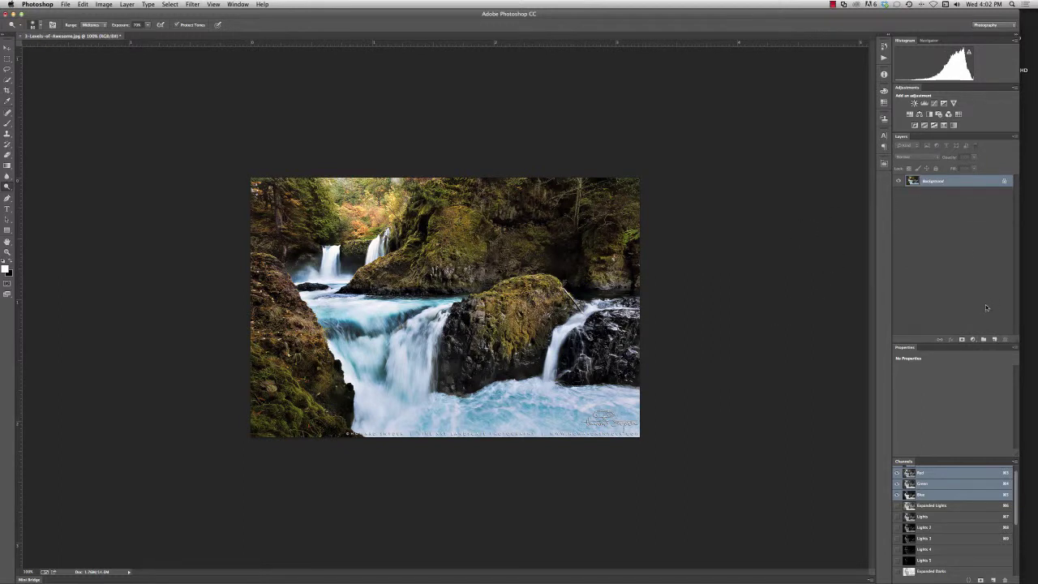
pyautogui.hotkey('ctrl', 'alt', '2')
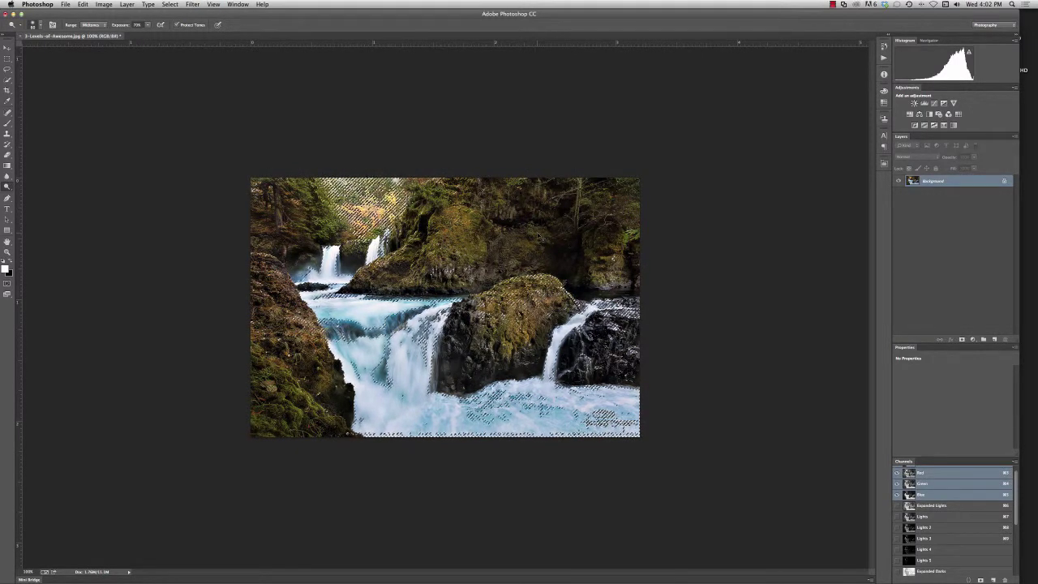
pyautogui.hotkey('ctrl', 'd')
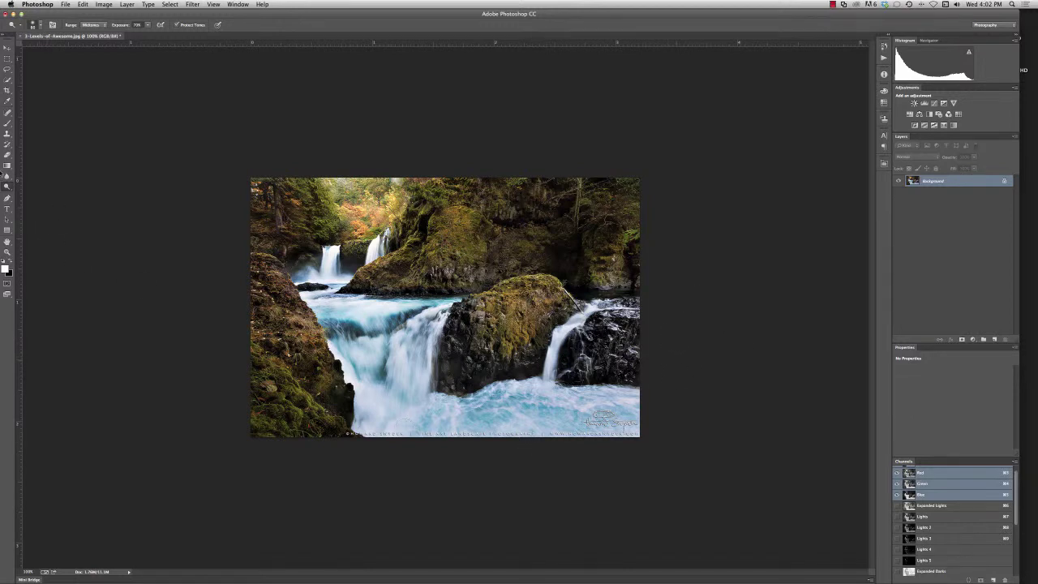
# Add one gray Burn/Dodge layer with the saved action, keeping its blend mode at Soft Light
pyautogui.moveTo(7, 186)
pyautogui.mouseDown()
pyautogui.moveTo(49, 195)
pyautogui.moveTo(7, 186)
pyautogui.mouseUp()
pyautogui.press('F5')
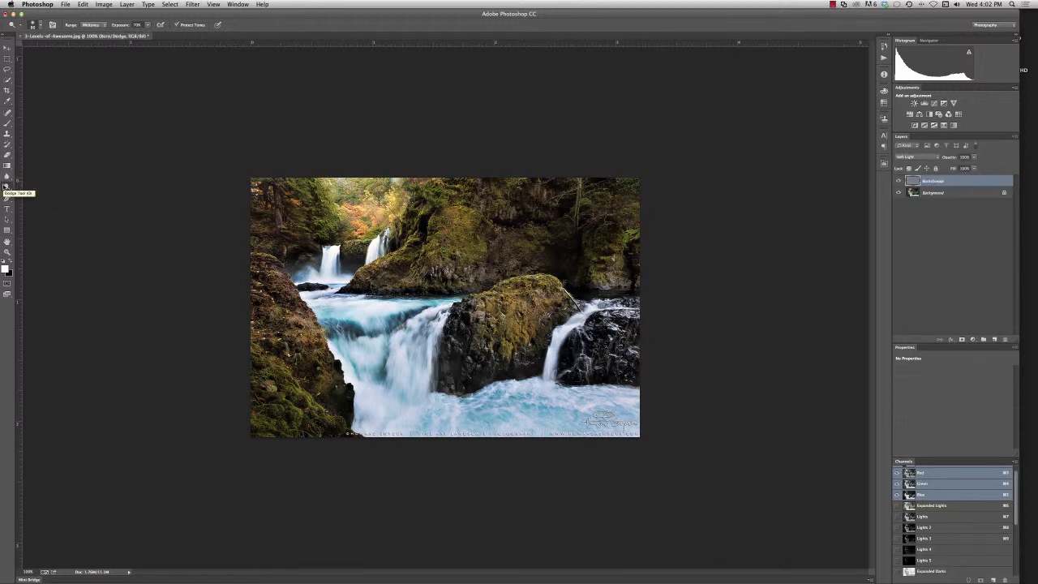
pyautogui.click(922, 160)
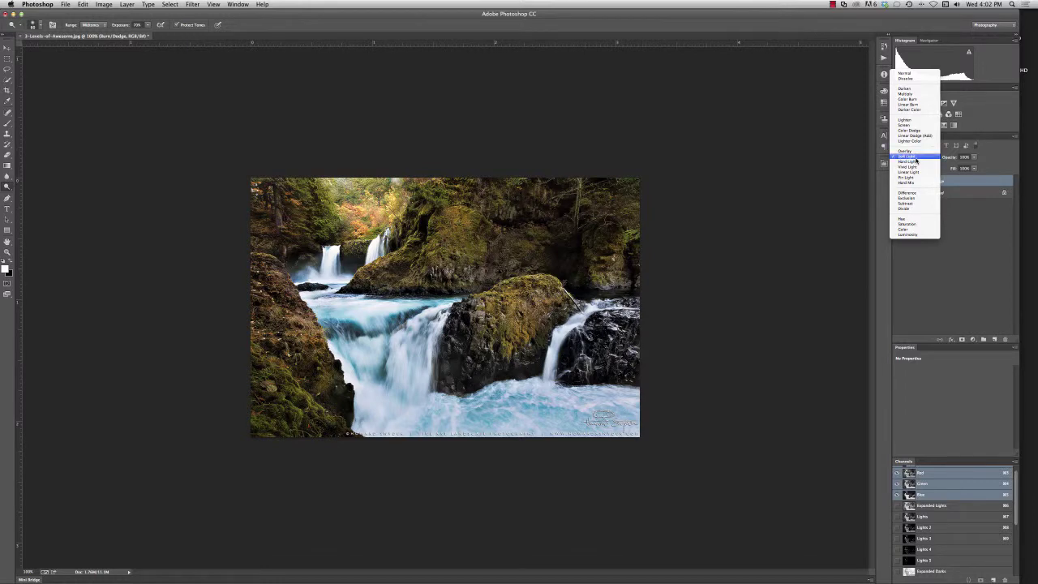
pyautogui.click(916, 159)
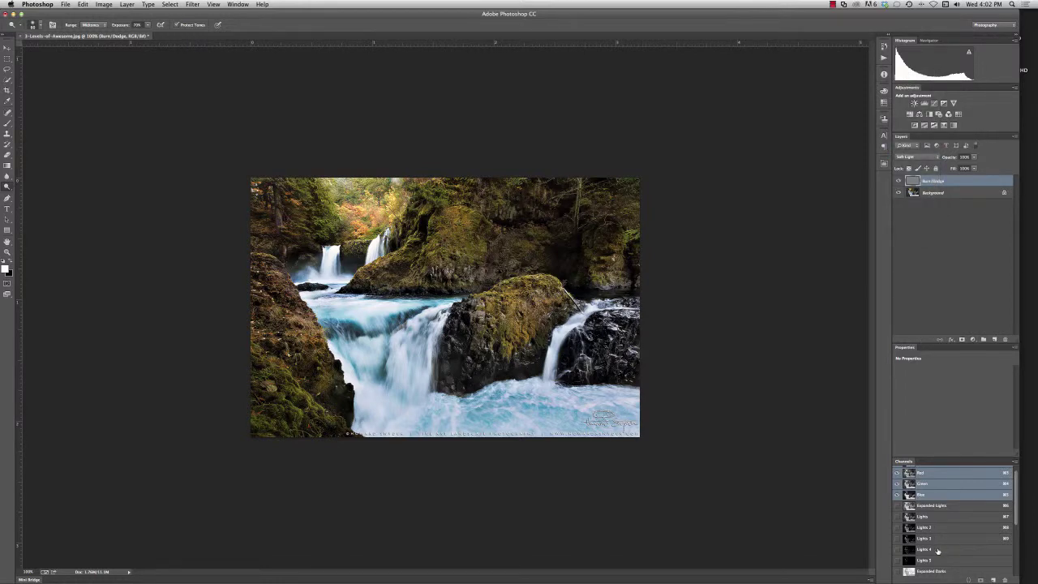
# Load the Darks 3 channel as a selection, return to the Burn/Dodge layer, and hide the selection outline
pyautogui.scroll(-3, 938, 550)
pyautogui.click(935, 516)
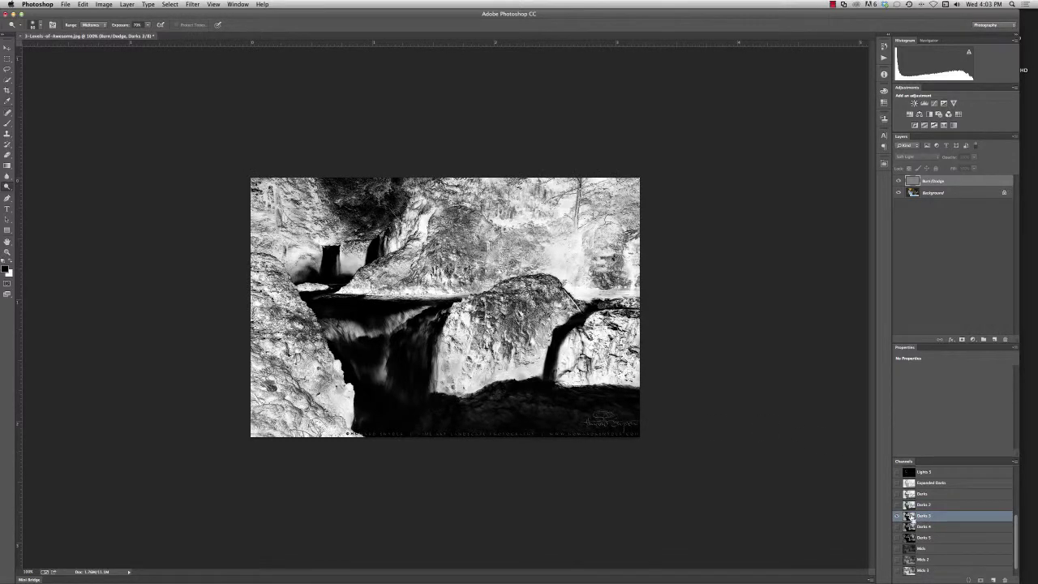
pyautogui.keyDown('super'); pyautogui.click(910, 517); pyautogui.keyUp('super')
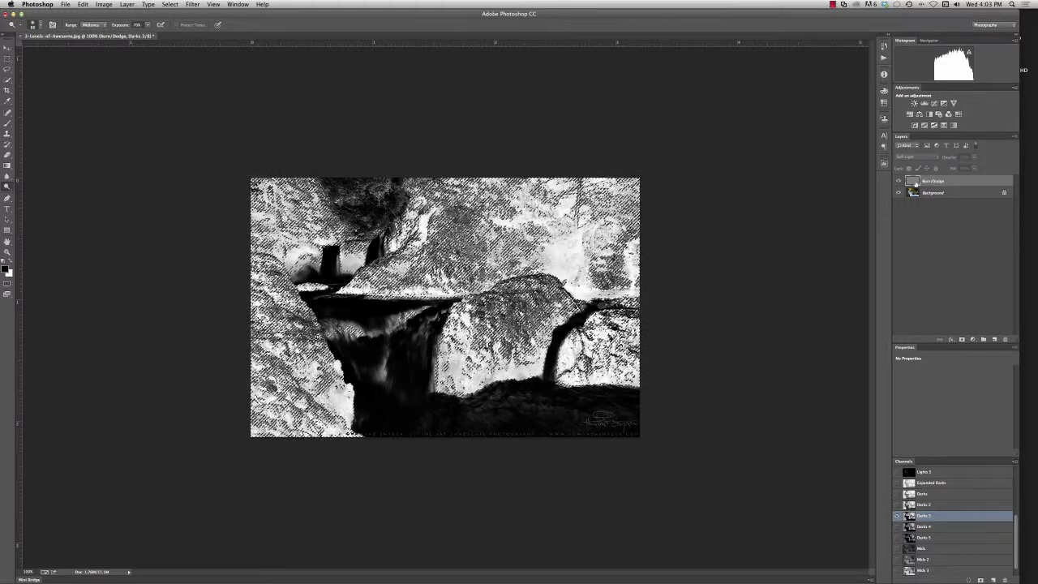
pyautogui.click(914, 184)
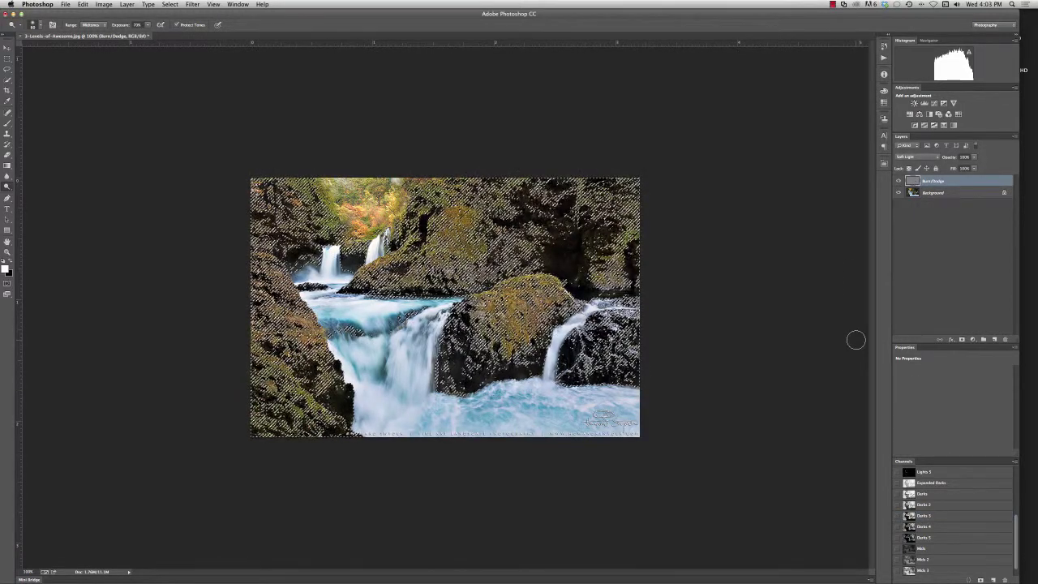
pyautogui.press('super+h')
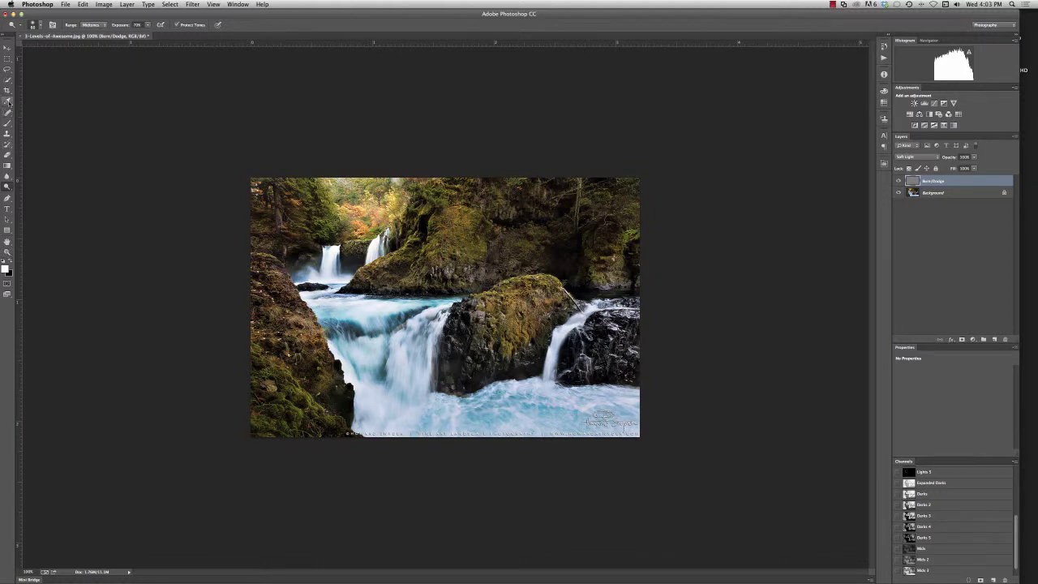
# Paint with the Brush tool in black at 50% opacity over the mossy foreground rock to burn its shadows through the hidden selection
pyautogui.press('b')
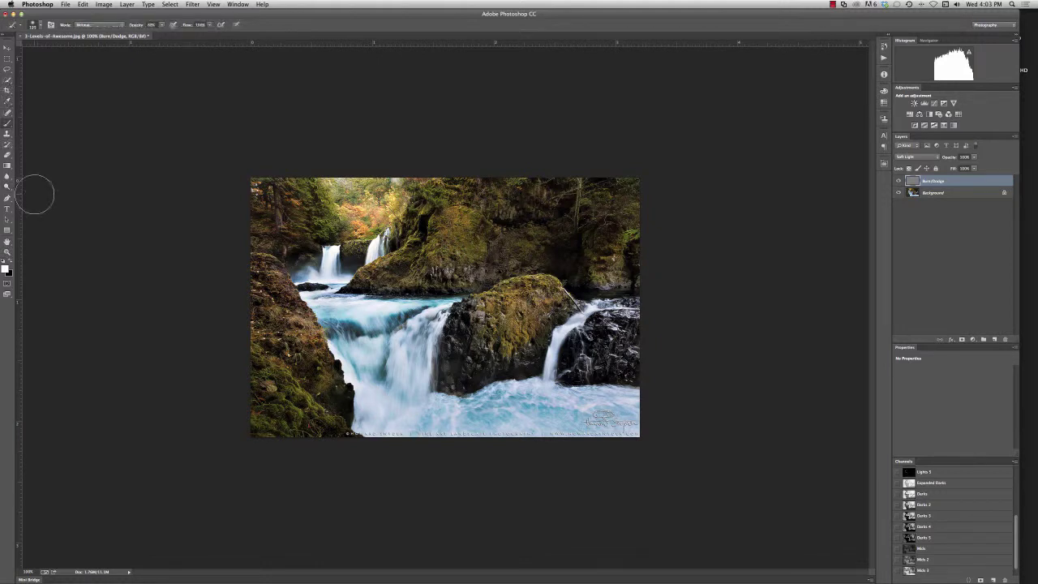
pyautogui.click(11, 262)
pyautogui.press('5')
pyautogui.press('super+h')
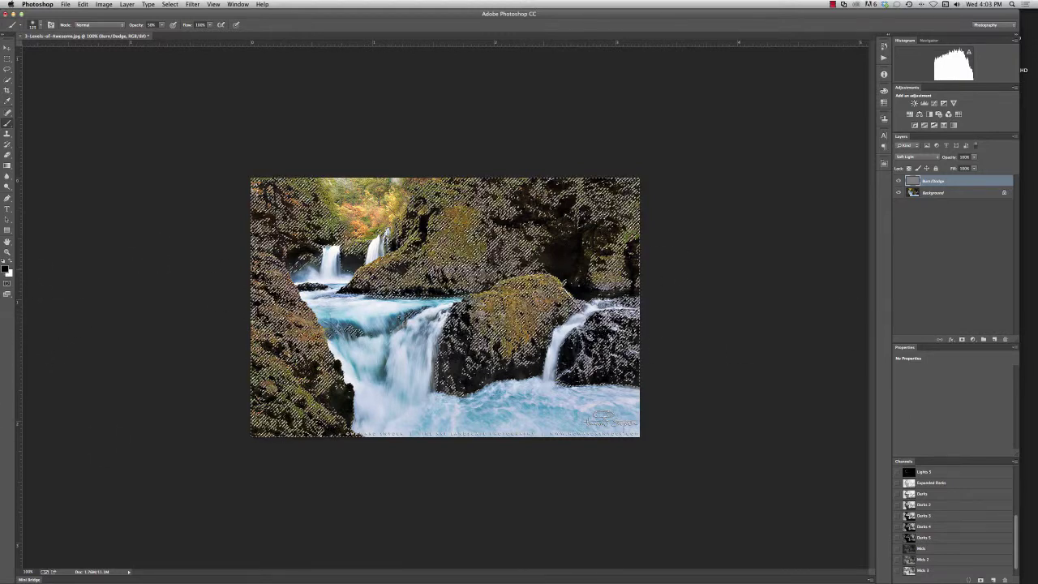
pyautogui.press('super+h')
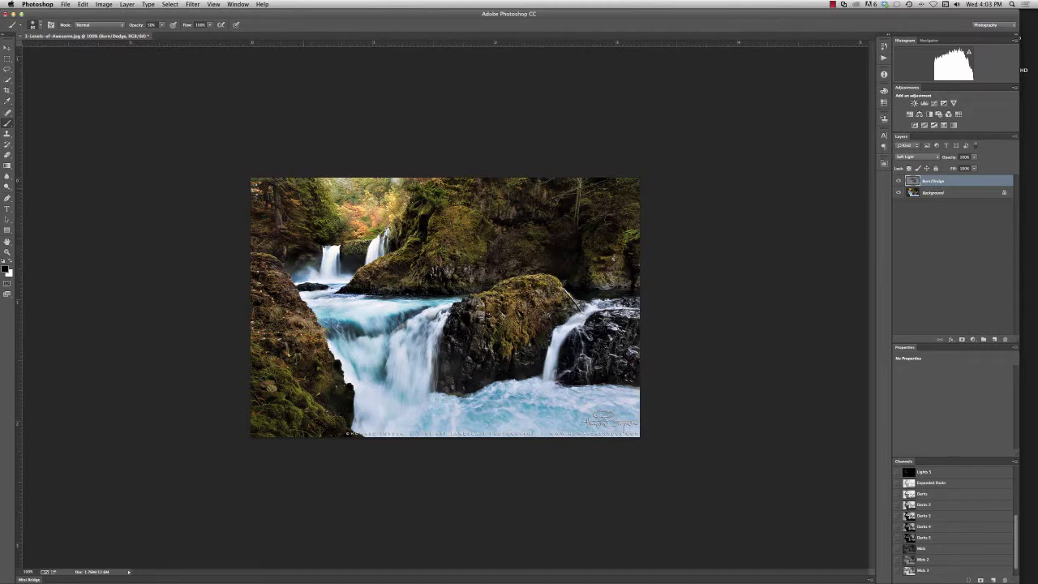
pyautogui.moveTo(269, 278); pyautogui.dragTo(273, 322)
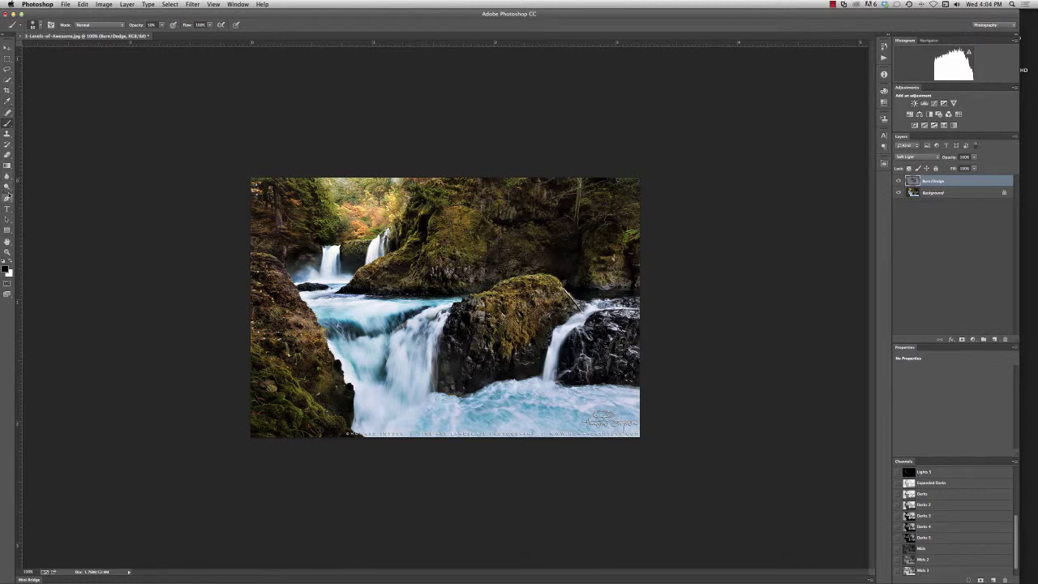
pyautogui.click(7, 187)
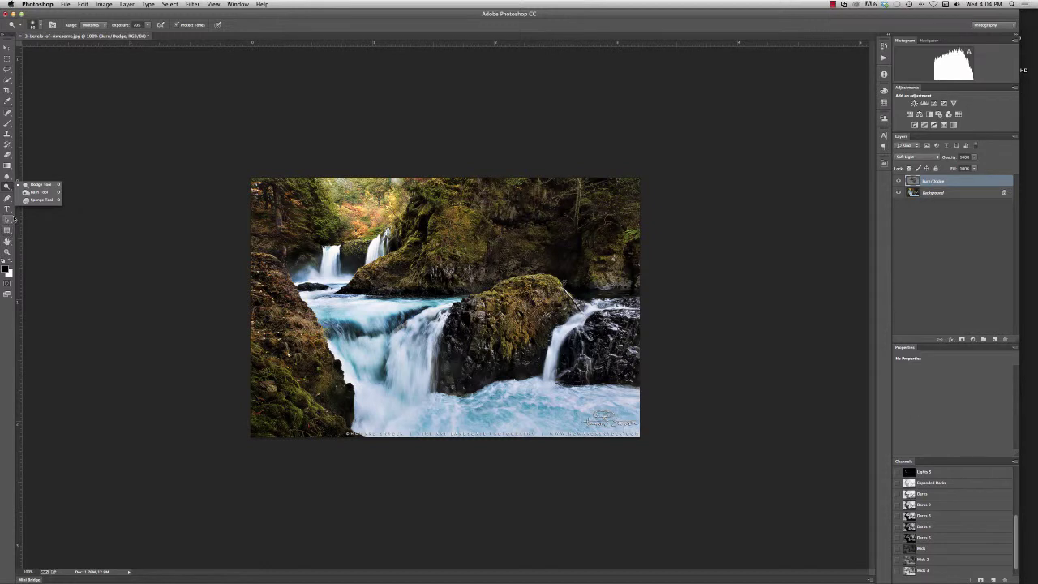
pyautogui.press('b')
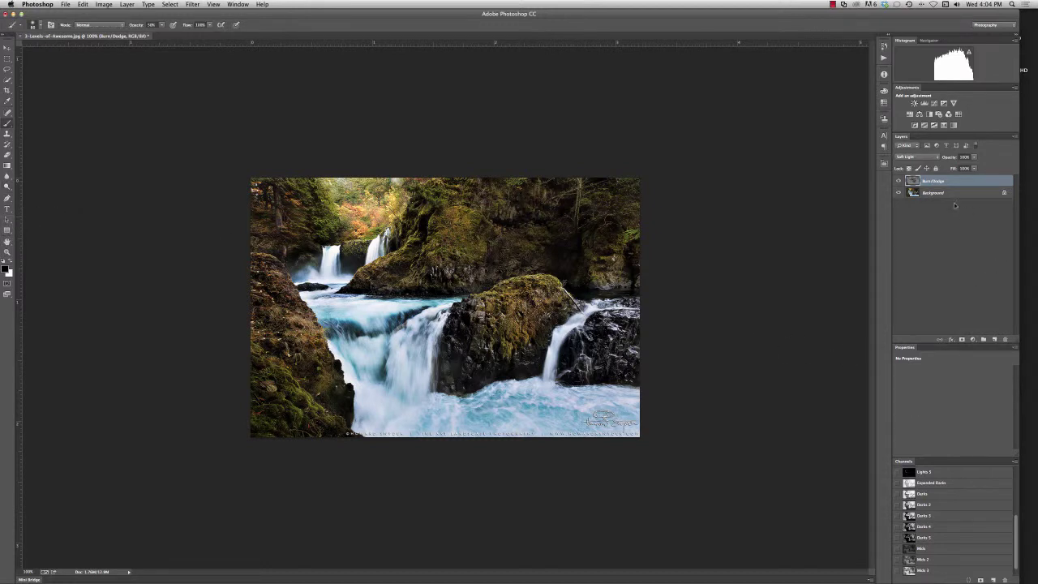
# Compare the photo with and without the brush-painted Burn/Dodge layer, leaving the layer shown
pyautogui.click(898, 182)
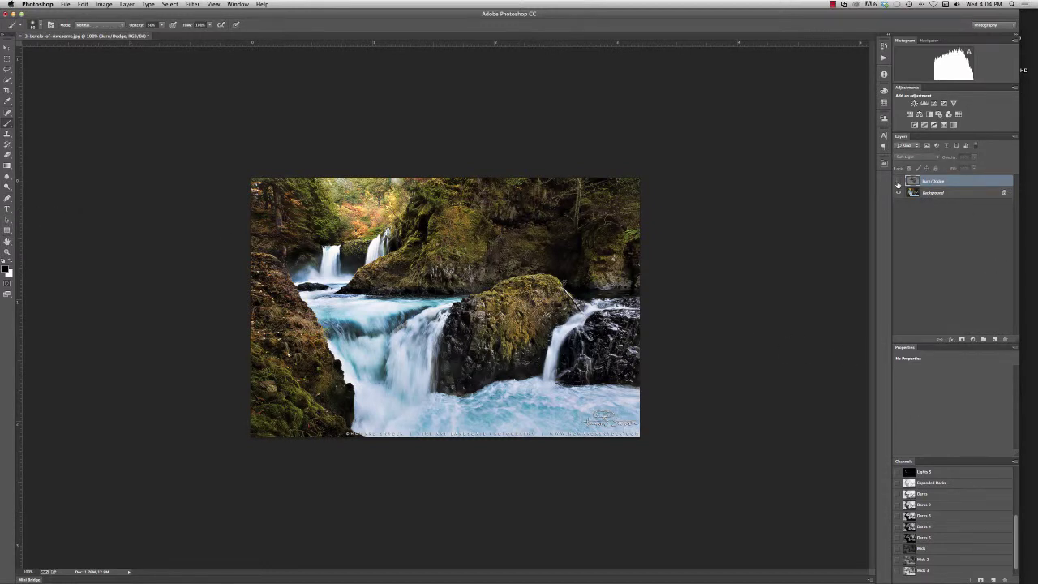
pyautogui.click(897, 182)
pyautogui.click(897, 182)
pyautogui.click(897, 182)
pyautogui.click(898, 181)
pyautogui.click(898, 182)
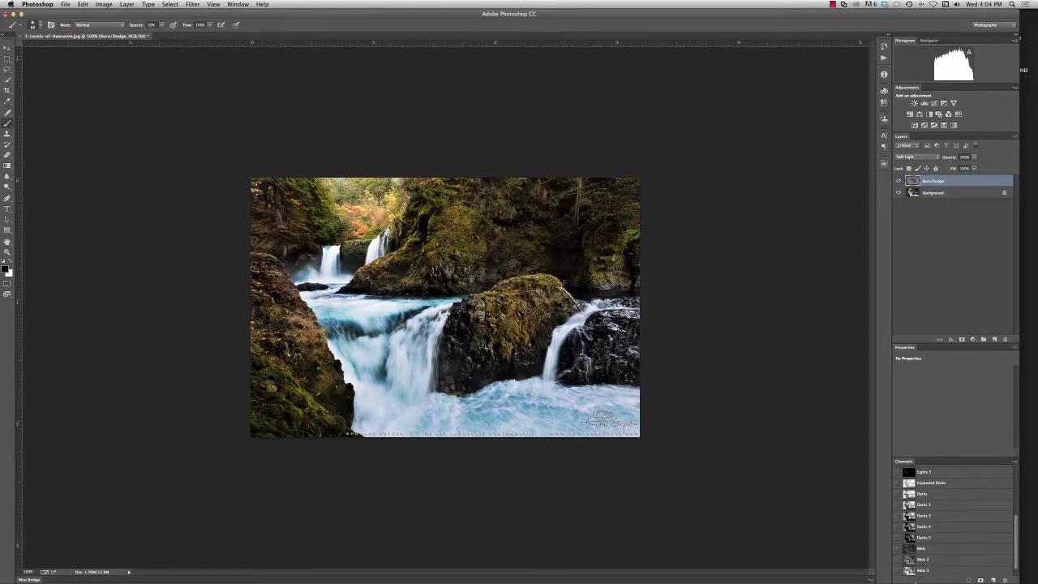
# Examine the Darks 3 mask, return to the Burn/Dodge layer, and compare the photo with and without that layer
pyautogui.click(924, 520)
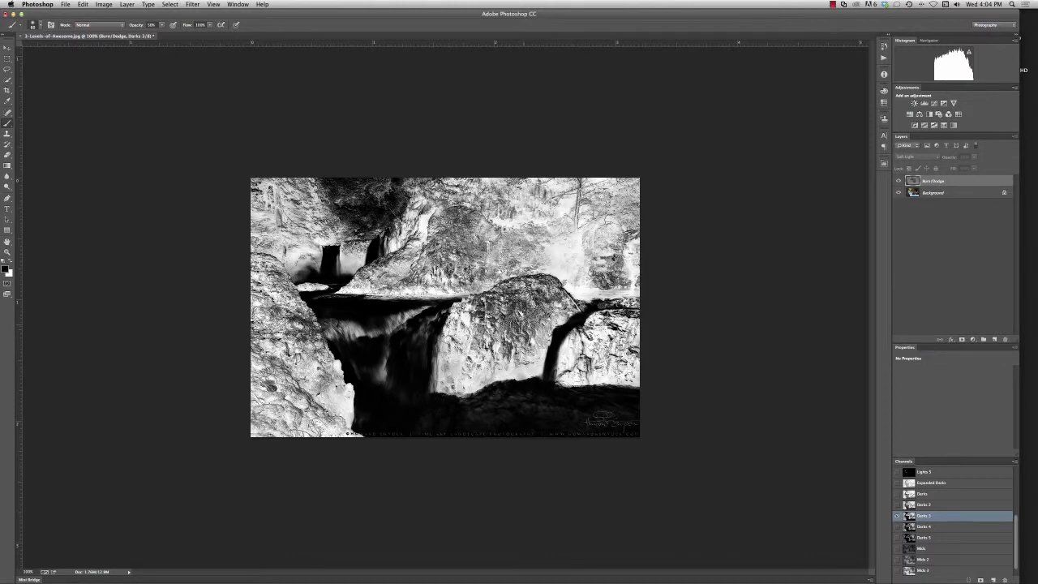
pyautogui.click(913, 183)
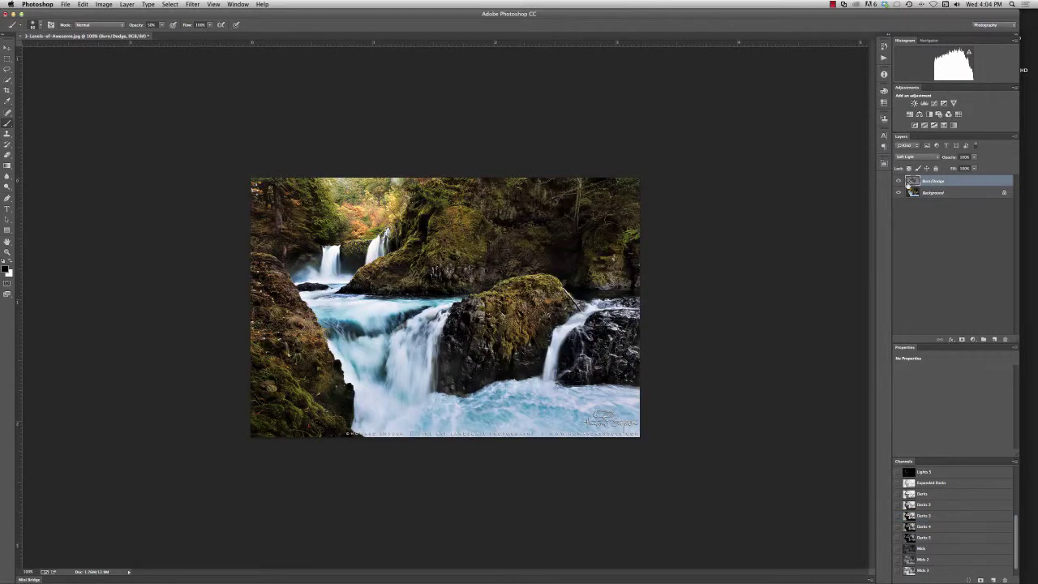
pyautogui.click(898, 181)
pyautogui.click(898, 182)
# Rename the Burn/Dodge layer as Burn and clear the Darks 3 selection
pyautogui.doubleClick(935, 182)
pyautogui.write('Burn')
pyautogui.press('Return')
pyautogui.press('super+d')
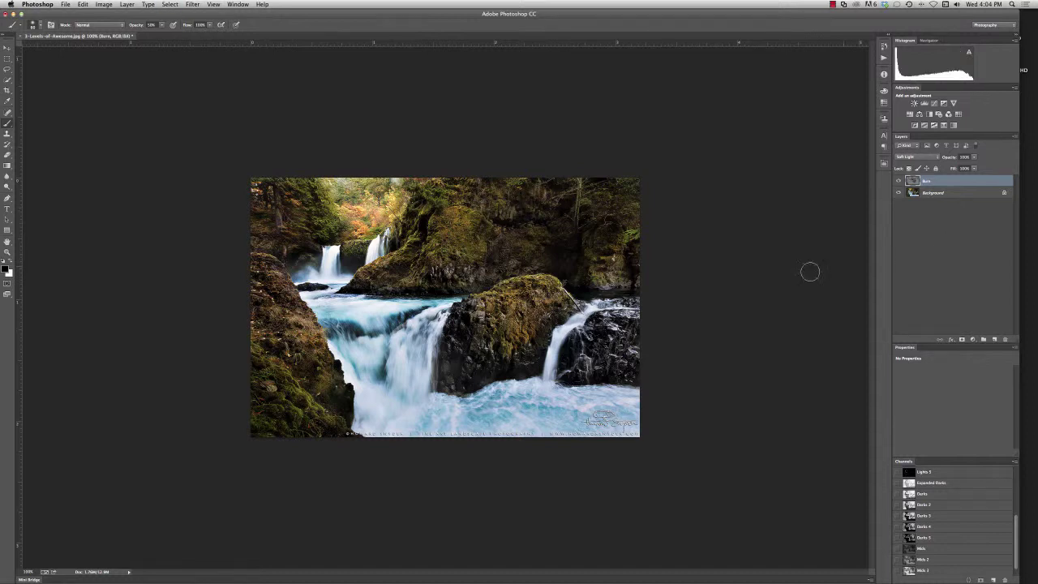
# Add another gray Burn/Dodge layer above the Burn layer with the saved action and rename it Dodge
pyautogui.press('super+j')
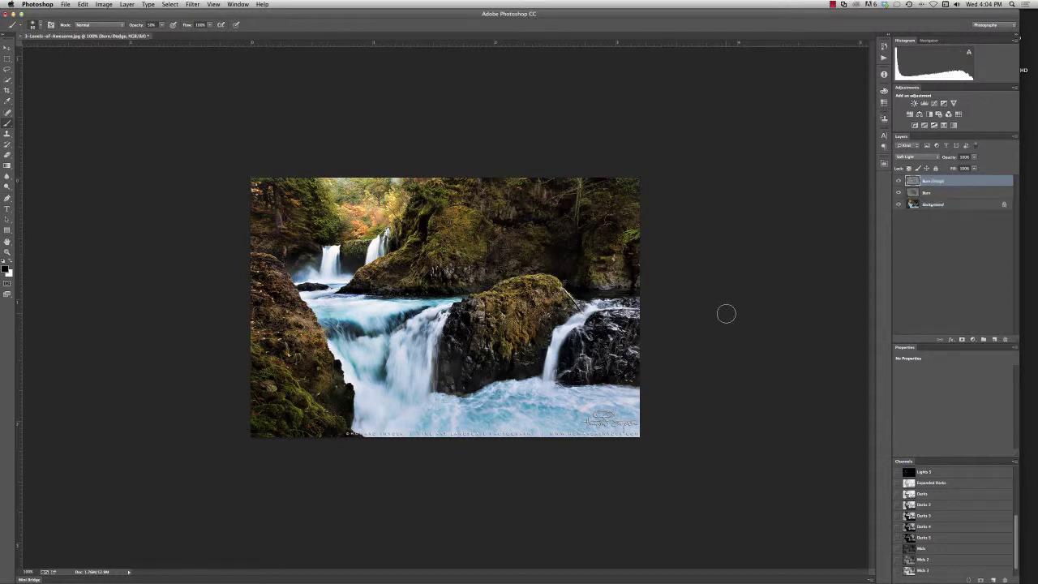
pyautogui.doubleClick(934, 181)
pyautogui.write('Dodge')
pyautogui.press('BackSpace')
pyautogui.press('Return')
# Make white the foreground color and set the Dodge layer's blend mode to Overlay
pyautogui.click(9, 258)
pyautogui.click(924, 157)
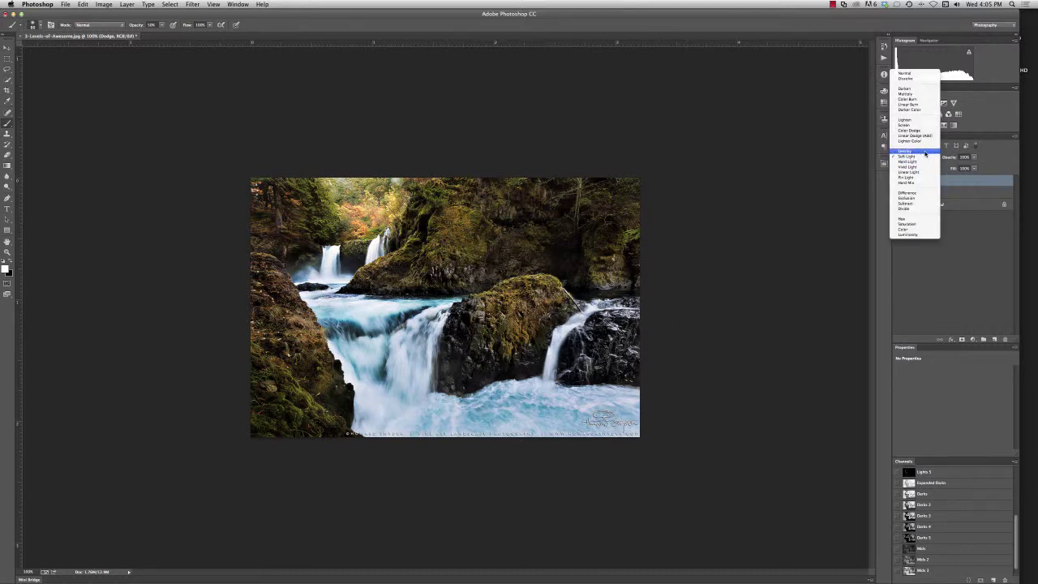
pyautogui.click(925, 152)
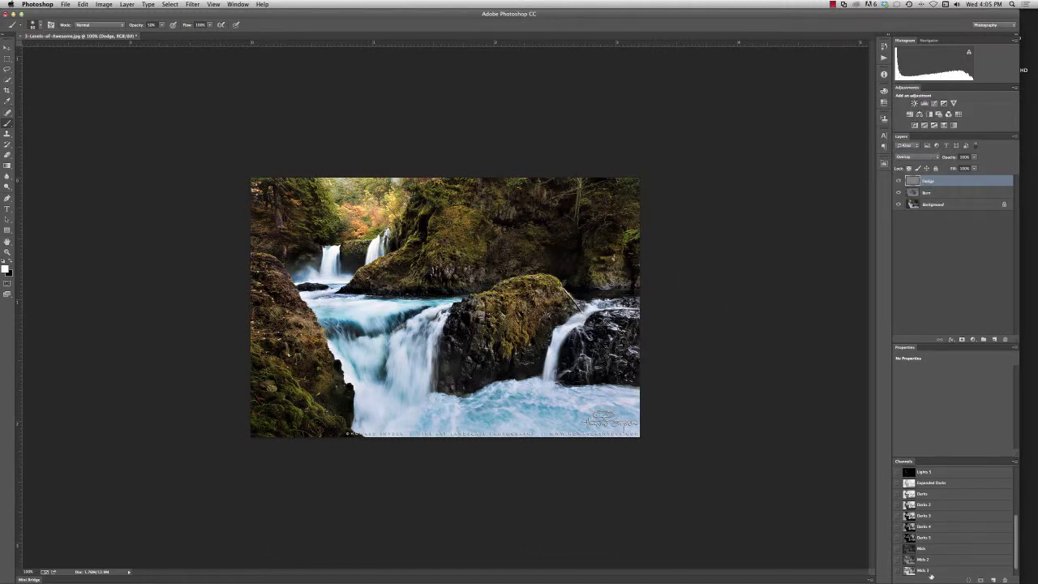
# Load the Lights channel as a selection, return to the Dodge layer, and hide the selection outline
pyautogui.scroll(5, 946, 545)
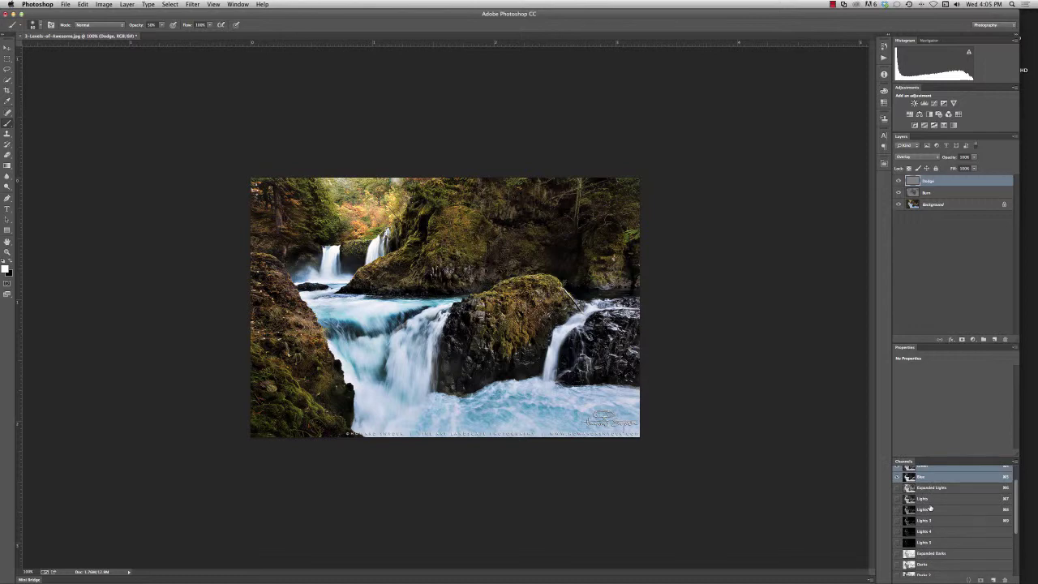
pyautogui.click(930, 508)
pyautogui.click(929, 498)
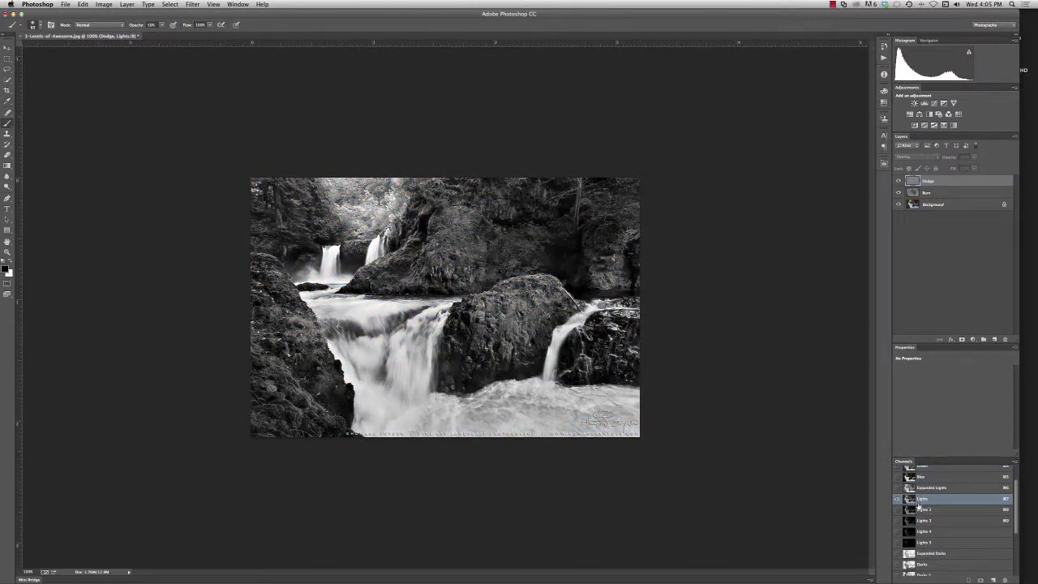
pyautogui.keyDown('super'); pyautogui.click(909, 499); pyautogui.keyUp('super')
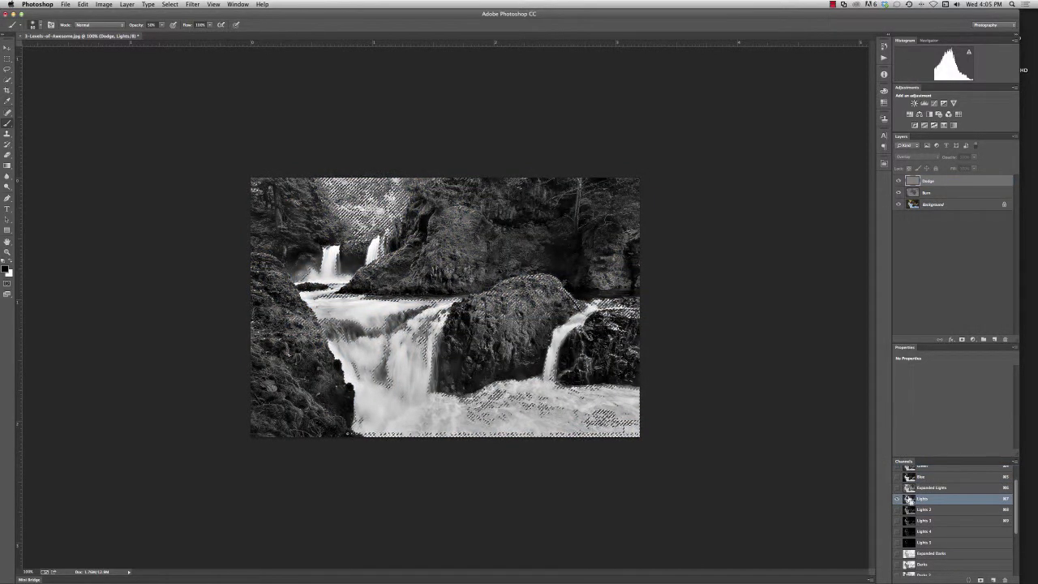
pyautogui.press('super+h')
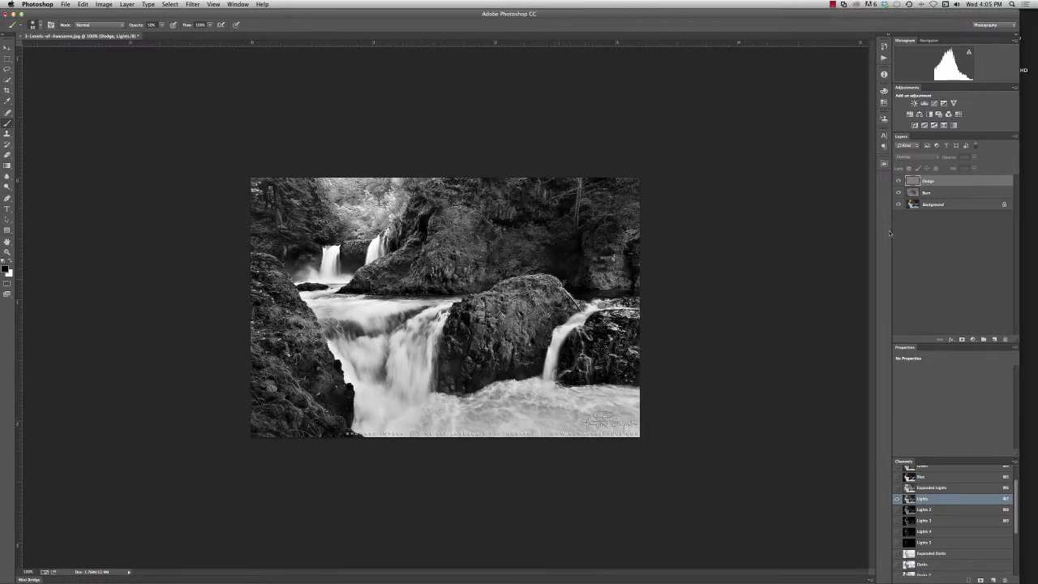
pyautogui.click(911, 185)
pyautogui.press('super+h')
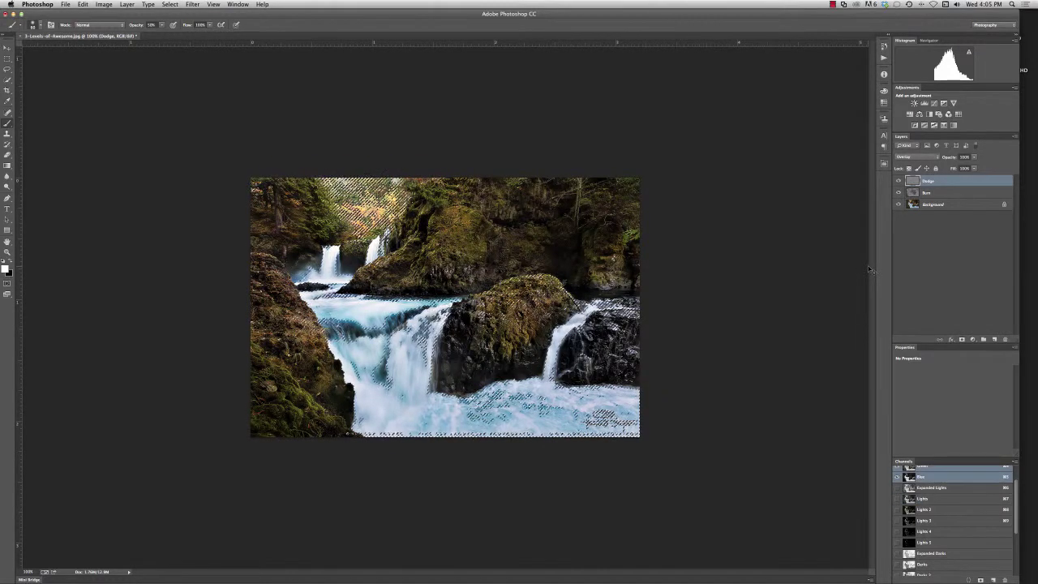
pyautogui.press('super+h')
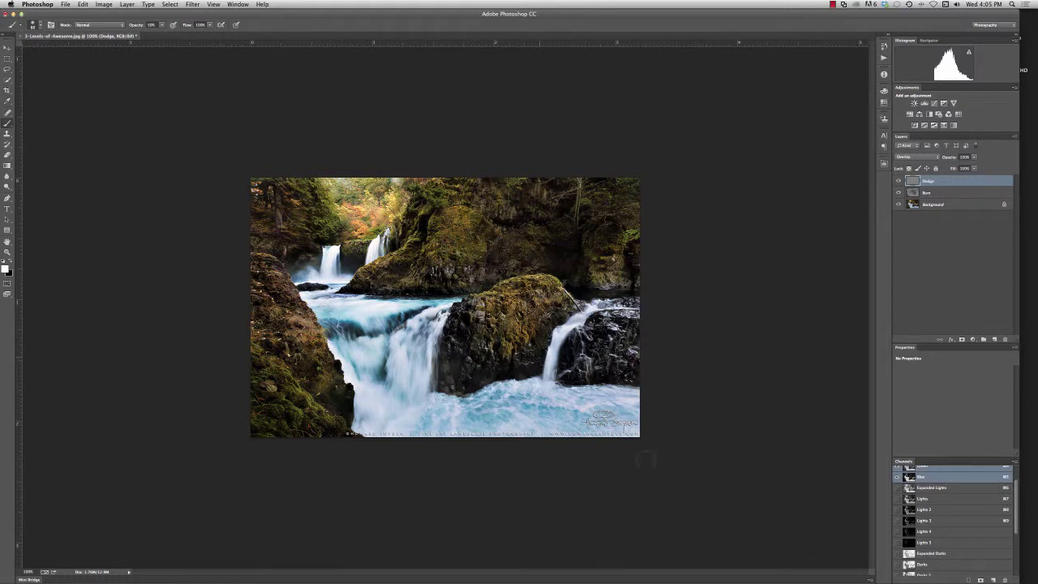
# Check the Lights mask and paint white with the Brush tool on the Dodge layer over the mossy cliff and left foreground rock
pyautogui.click(921, 499)
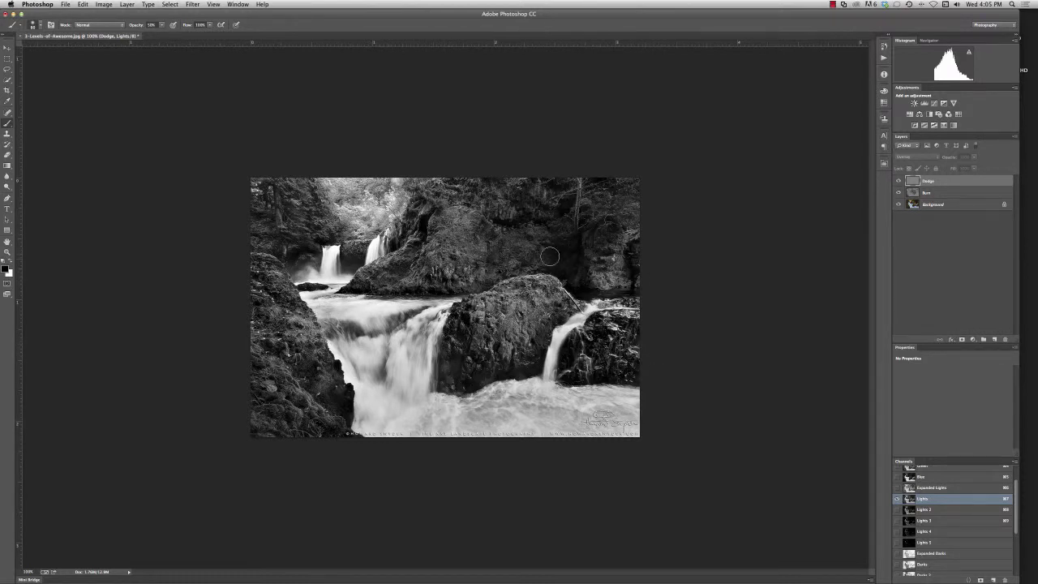
pyautogui.keyDown('alt'); pyautogui.click(915, 184); pyautogui.keyUp('alt')
pyautogui.click(915, 183)
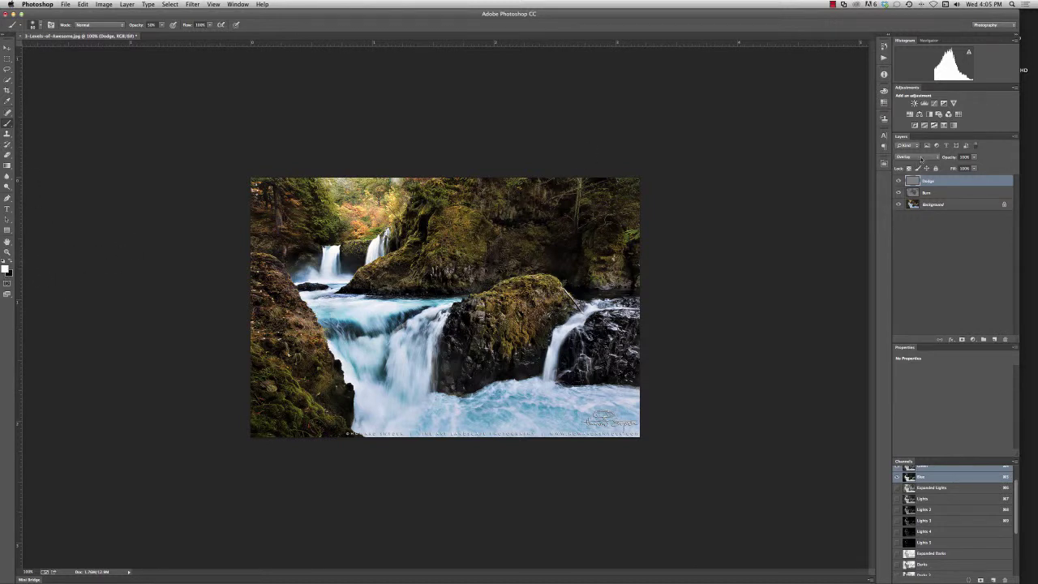
pyautogui.moveTo(452, 249)
pyautogui.mouseDown()
pyautogui.moveTo(460, 219)
pyautogui.moveTo(463, 244)
pyautogui.moveTo(475, 230)
pyautogui.moveTo(460, 286)
pyautogui.moveTo(446, 264)
pyautogui.mouseUp()
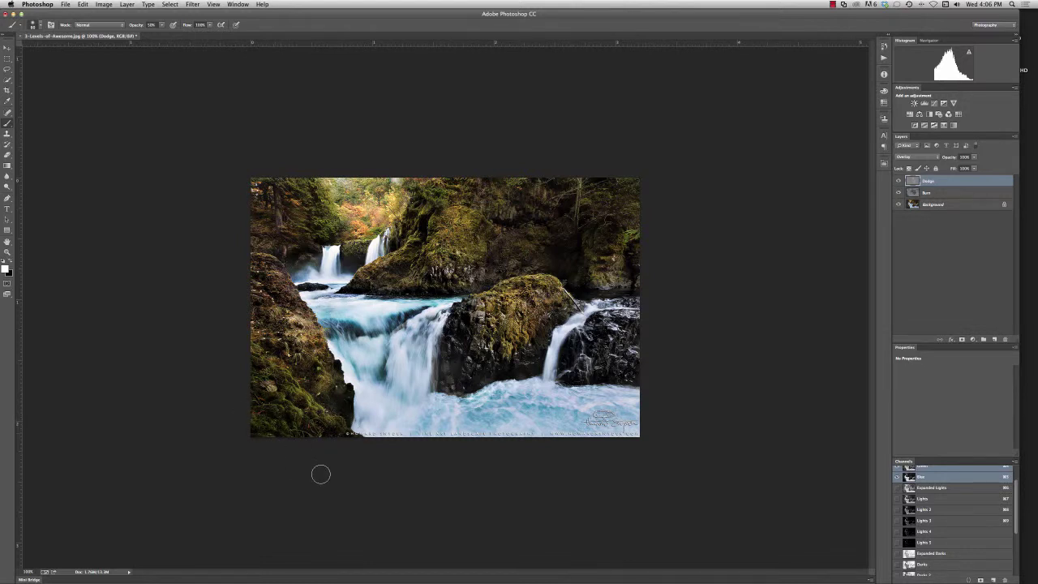
pyautogui.moveTo(278, 420)
pyautogui.mouseDown()
pyautogui.moveTo(288, 398)
pyautogui.moveTo(316, 440)
pyautogui.moveTo(280, 407)
pyautogui.moveTo(292, 443)
pyautogui.moveTo(273, 422)
pyautogui.moveTo(309, 435)
pyautogui.moveTo(320, 429)
pyautogui.moveTo(314, 413)
pyautogui.mouseUp()
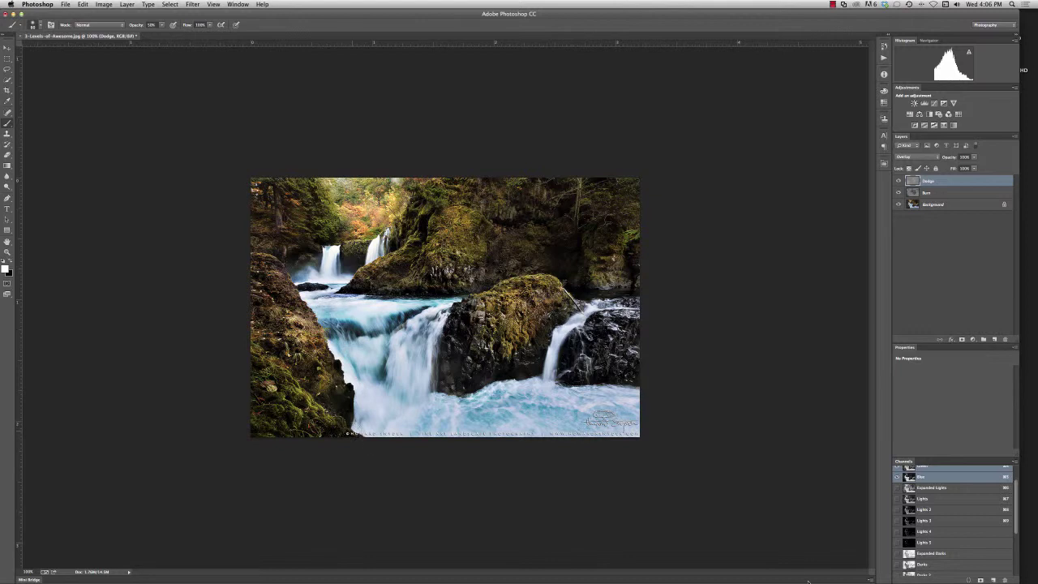
pyautogui.click(935, 499)
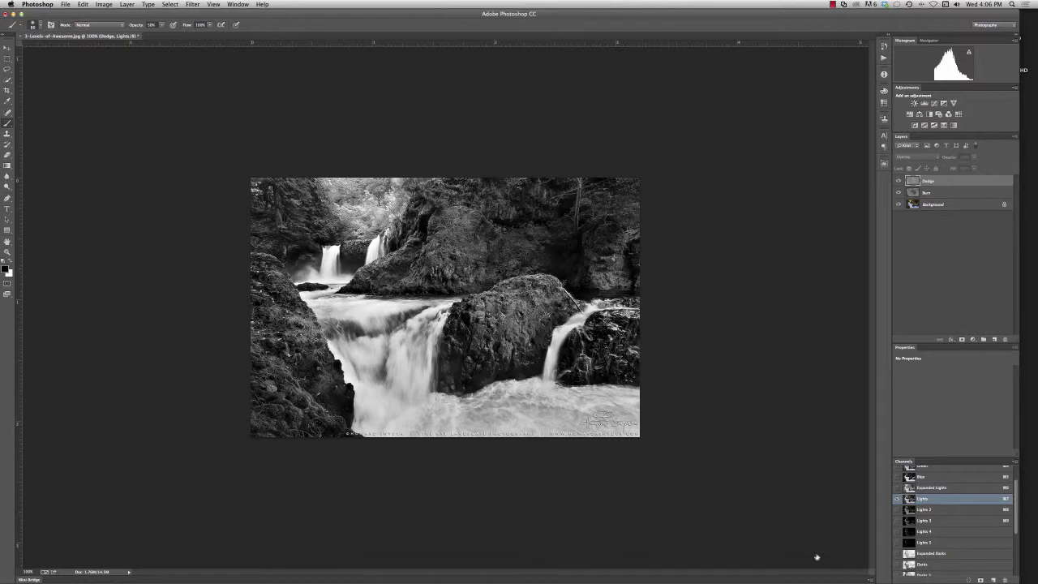
pyautogui.press('super+2')
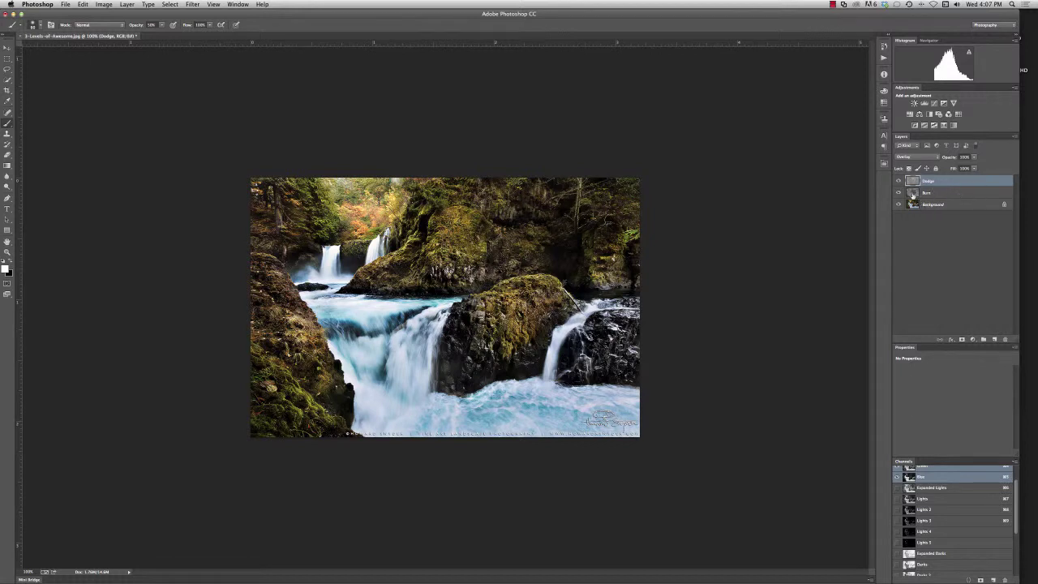
# Delete the Dodge and Burn layers together, leaving only the Background layer
pyautogui.keyDown('shift'); pyautogui.click(969, 195); pyautogui.keyUp('shift')
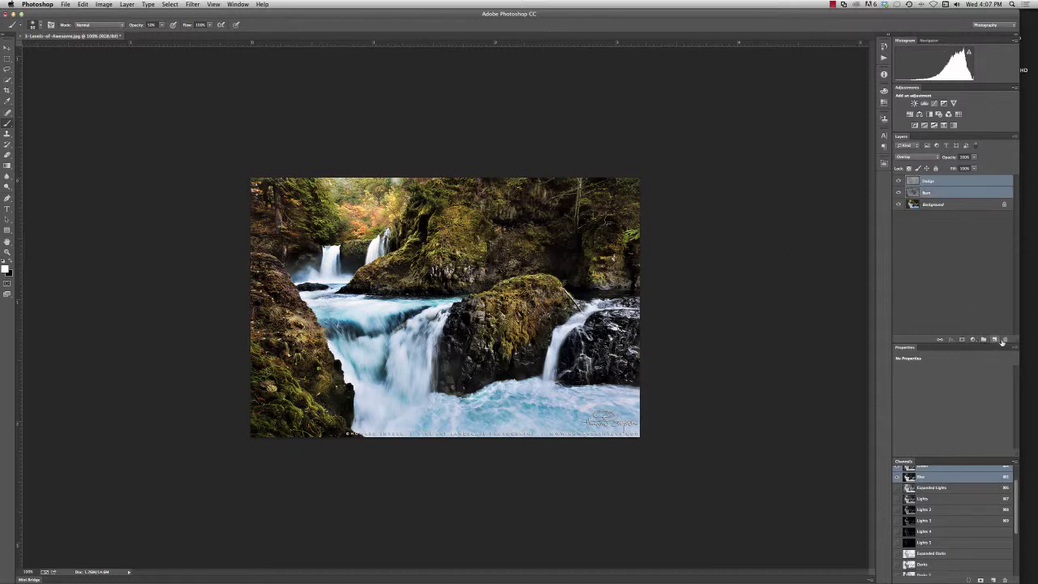
pyautogui.click(1006, 340)
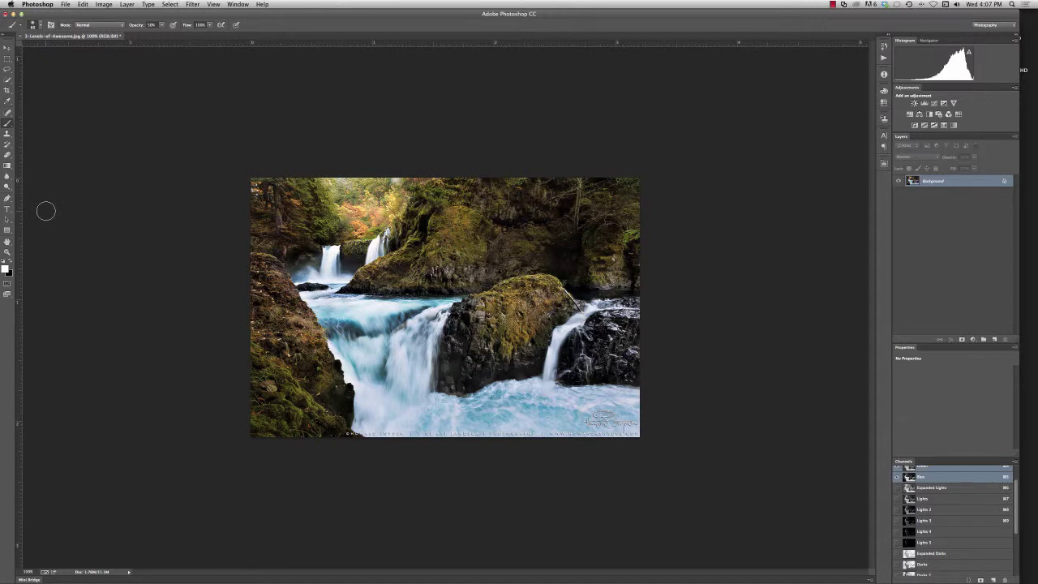
# Try burning the central mossy rock directly on the Background layer with the Burn tool
pyautogui.click(6, 186)
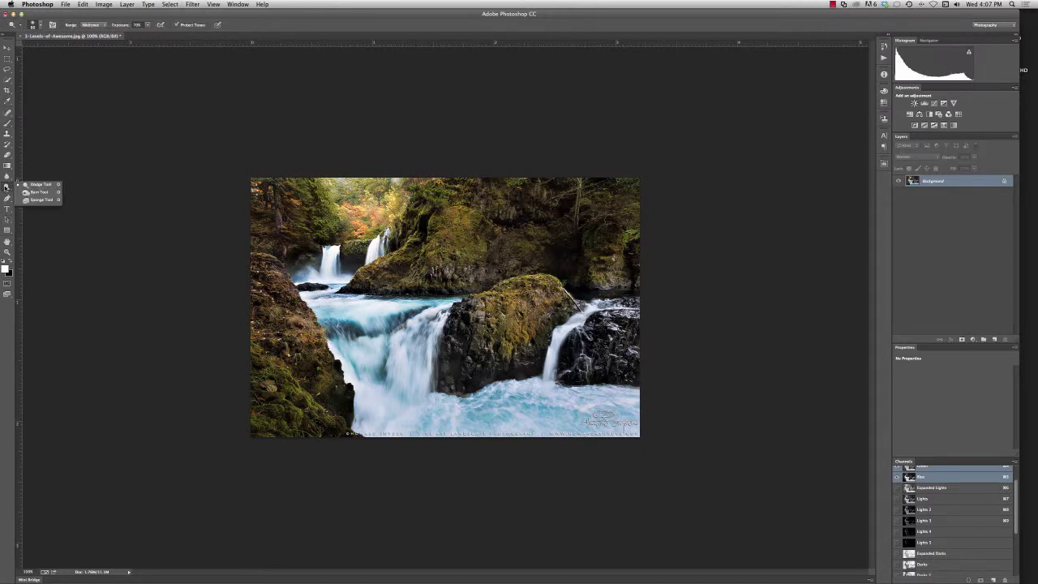
pyautogui.click(38, 191)
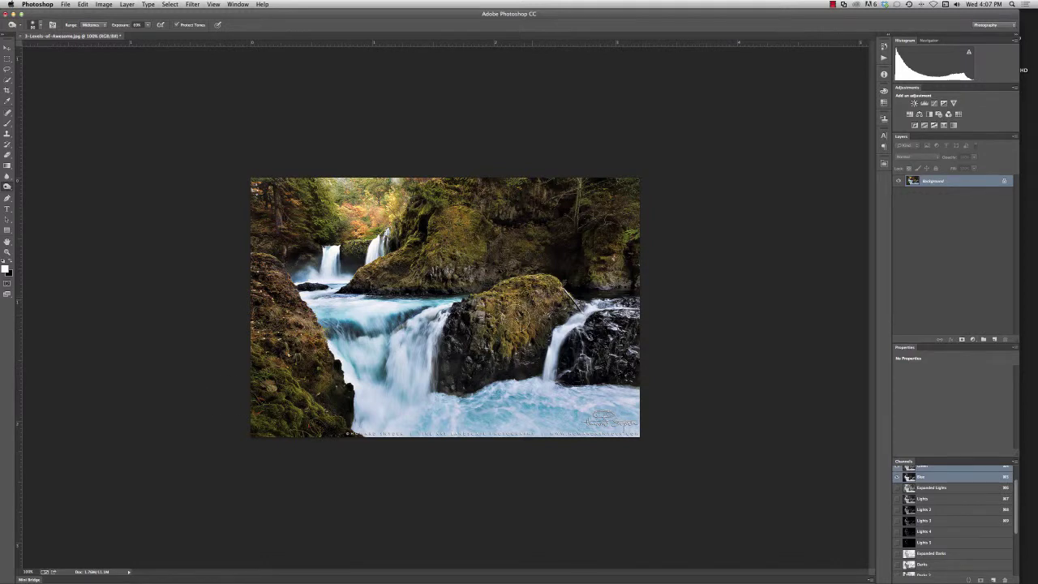
pyautogui.moveTo(517, 319)
pyautogui.mouseDown()
pyautogui.moveTo(577, 283)
pyautogui.moveTo(524, 317)
pyautogui.moveTo(515, 302)
pyautogui.moveTo(460, 363)
pyautogui.mouseUp()
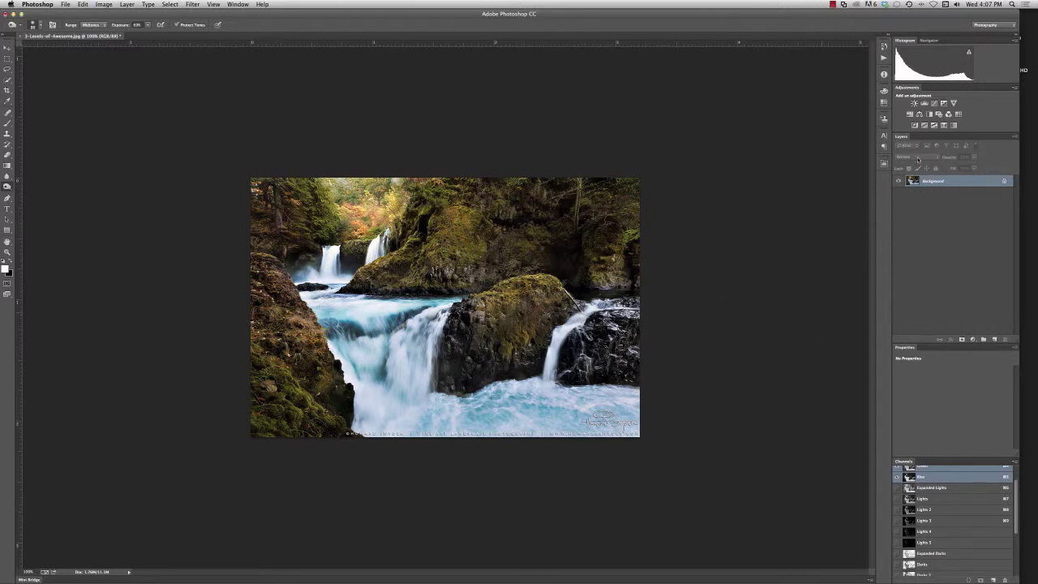
# Revisit the earlier Dodge and Burn layer state in the history, and undo the direct burn strokes by reverting to the Deselect state
pyautogui.click(884, 47)
pyautogui.click(818, 62)
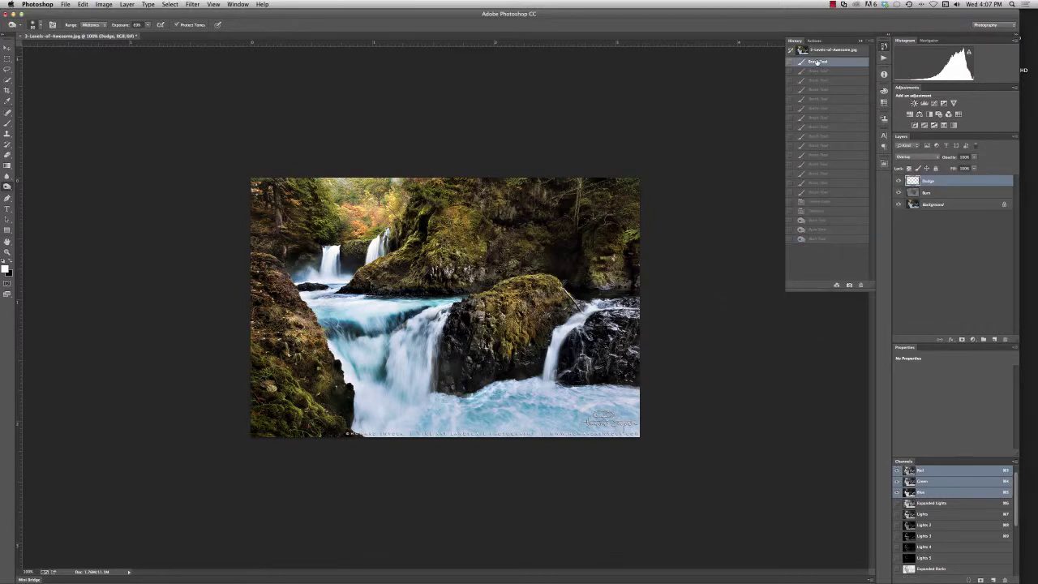
pyautogui.hotkey('alt', '[')
pyautogui.keyDown('shift'); pyautogui.click(950, 185); pyautogui.keyUp('shift')
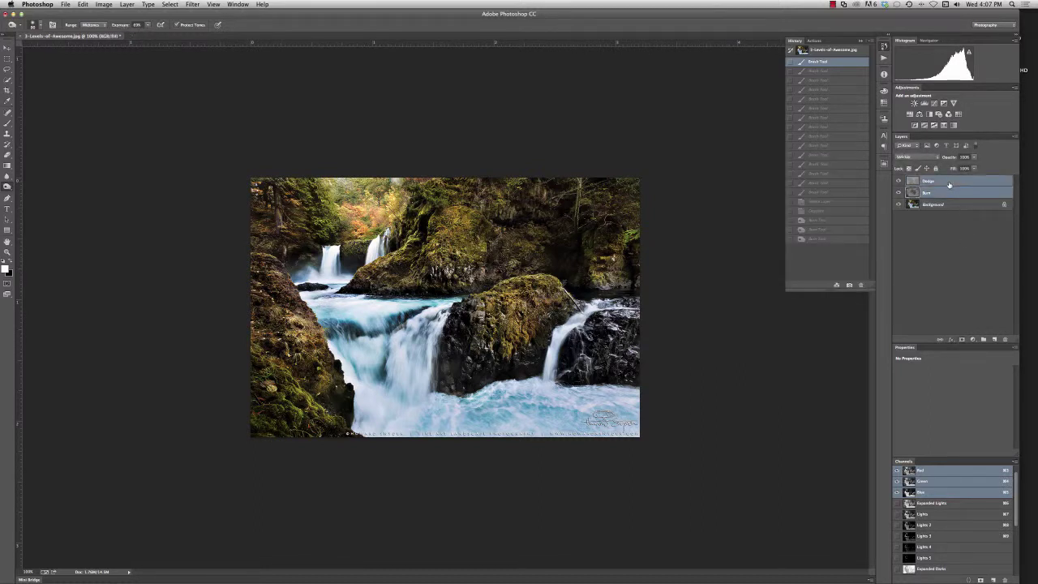
pyautogui.click(815, 202)
pyautogui.click(828, 212)
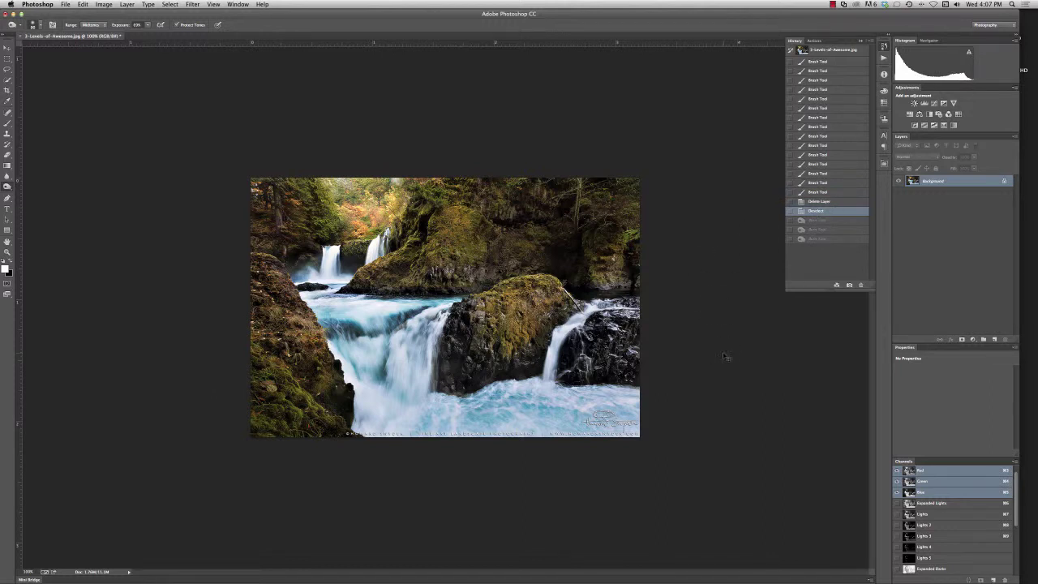
pyautogui.click(861, 42)
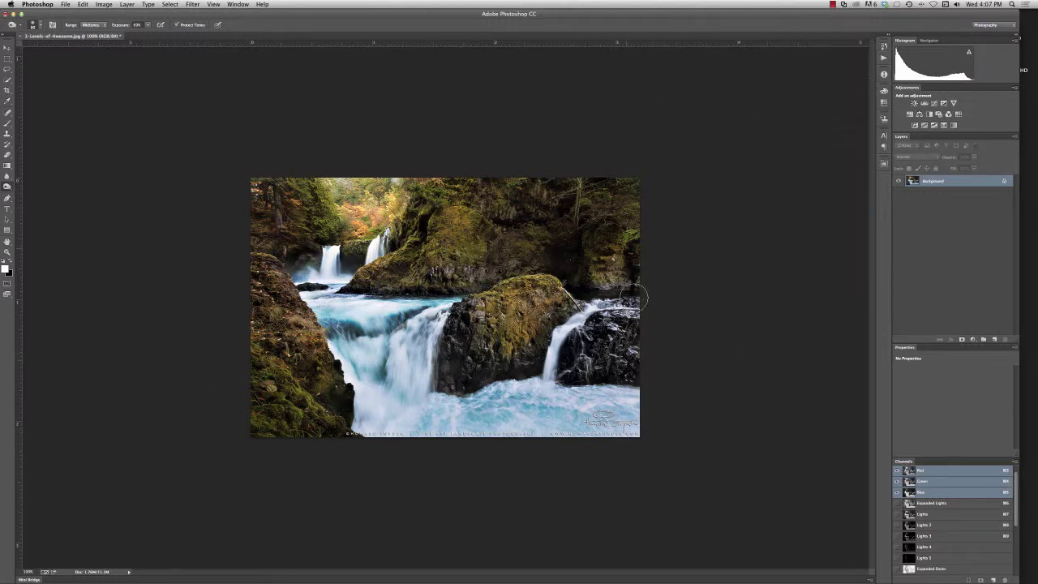
# Try dodging the rocks directly on the Background layer with the Dodge tool, and revert the strokes to the Deselect history state
pyautogui.click(8, 187)
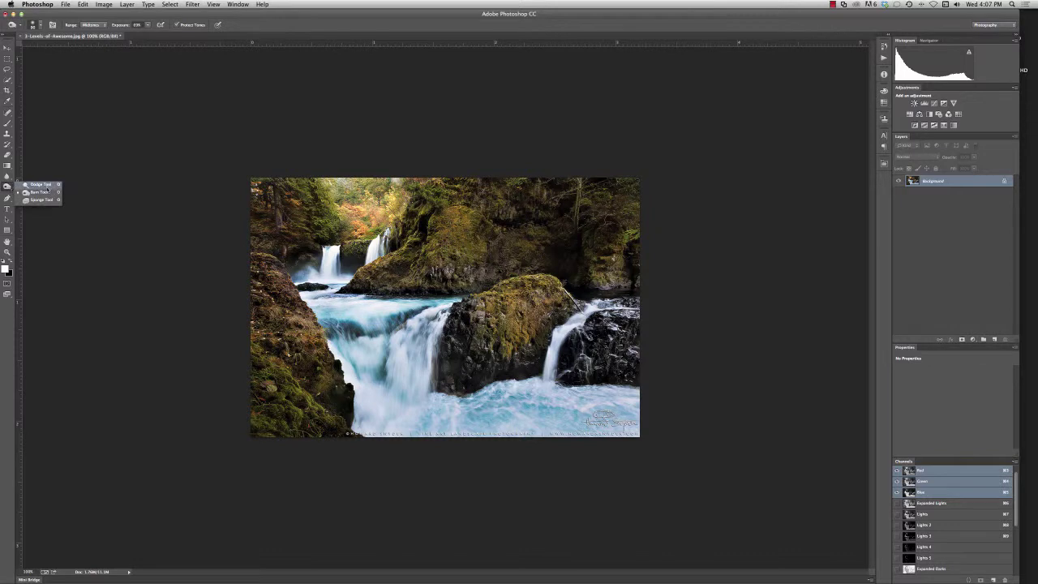
pyautogui.click(37, 191)
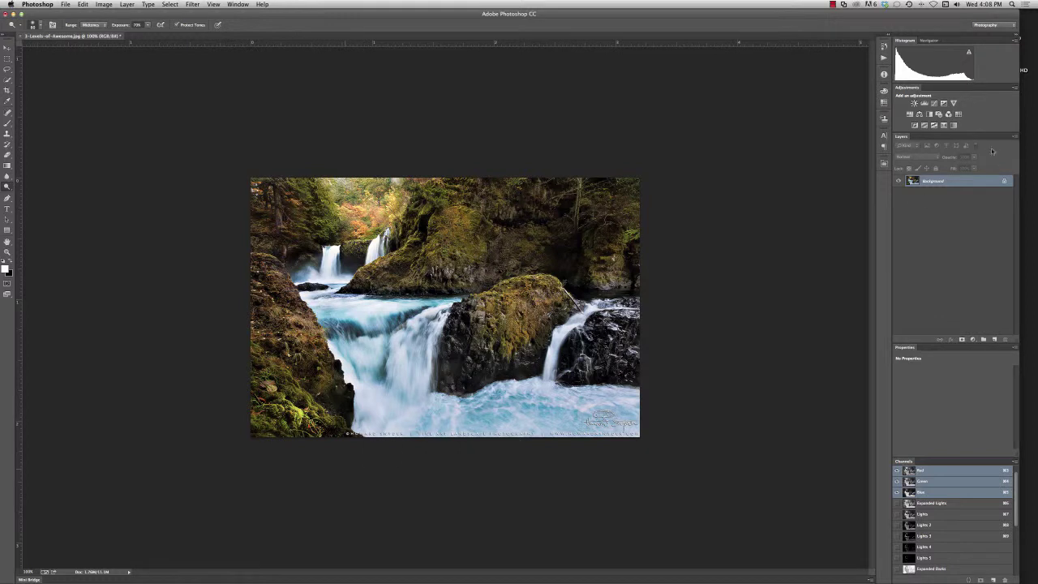
pyautogui.click(884, 46)
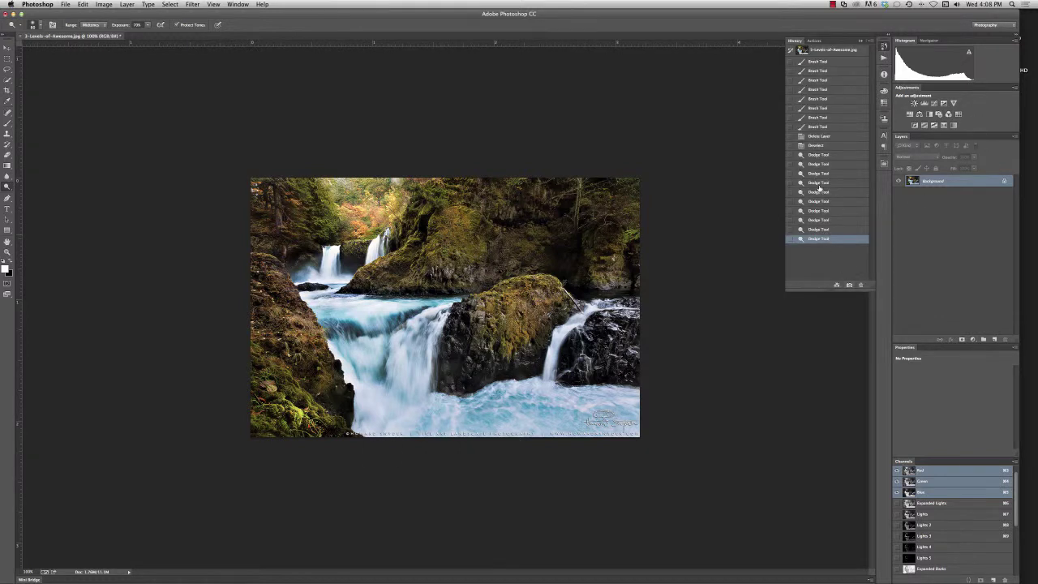
pyautogui.click(819, 146)
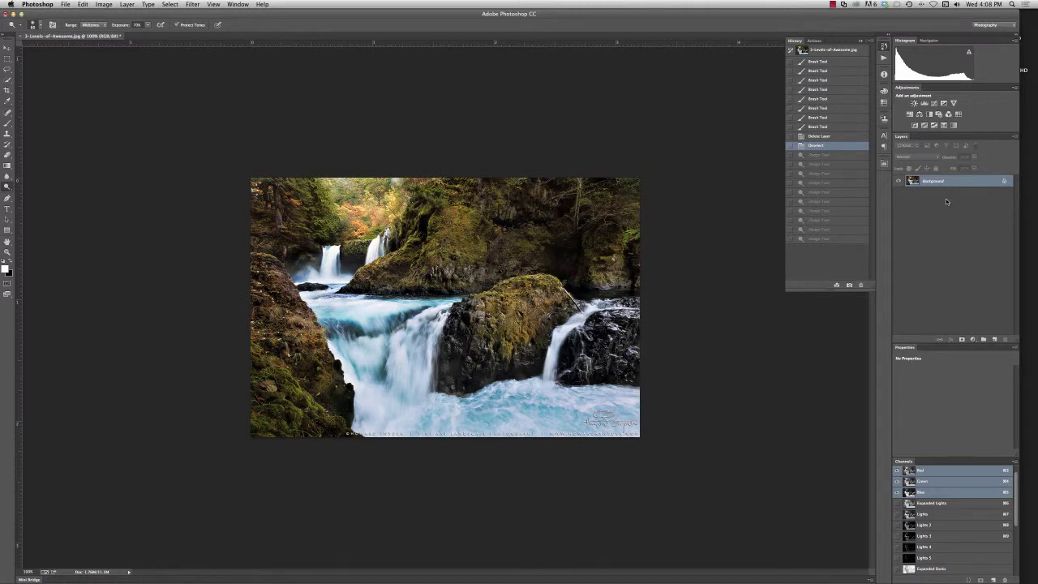
# Try two ways of duplicating the Background layer, deleting each copy
pyautogui.hotkey('ctrl', 'j')
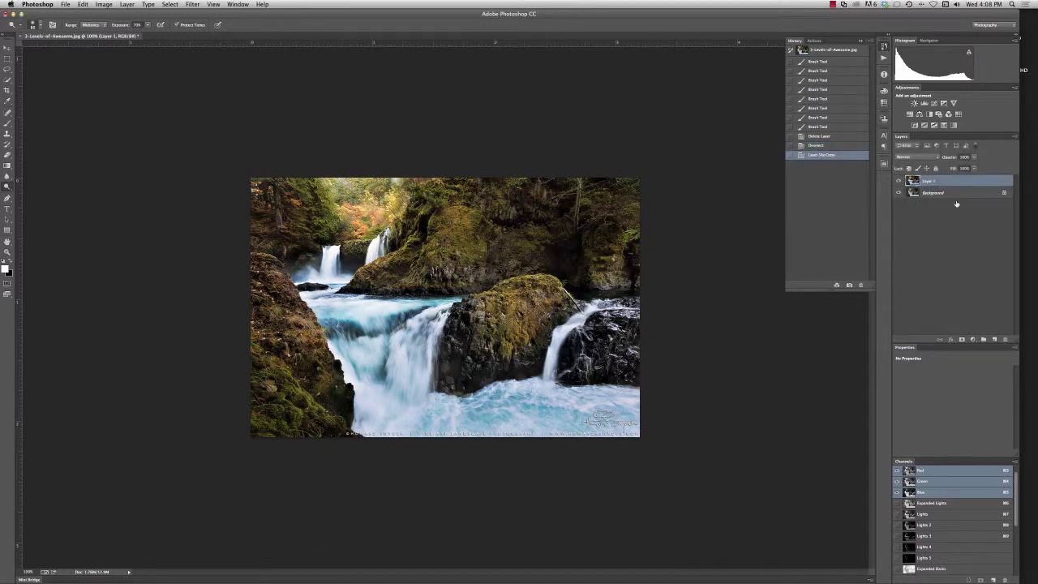
pyautogui.click(1007, 340)
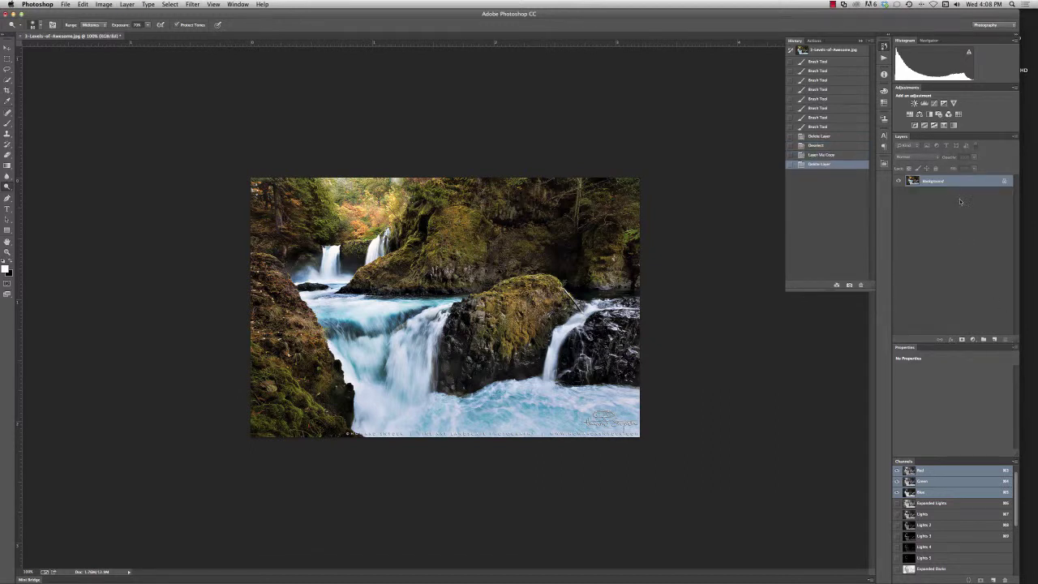
pyautogui.moveTo(930, 181); pyautogui.dragTo(995, 340)
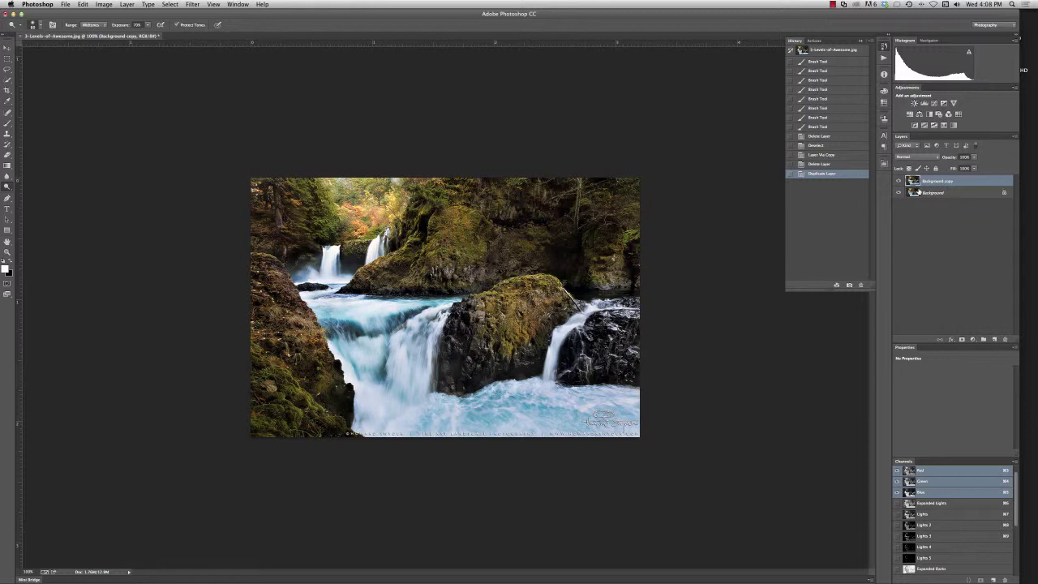
pyautogui.click(1006, 339)
# Duplicate the Background layer as "Background copy" in the same document
pyautogui.rightClick(945, 179)
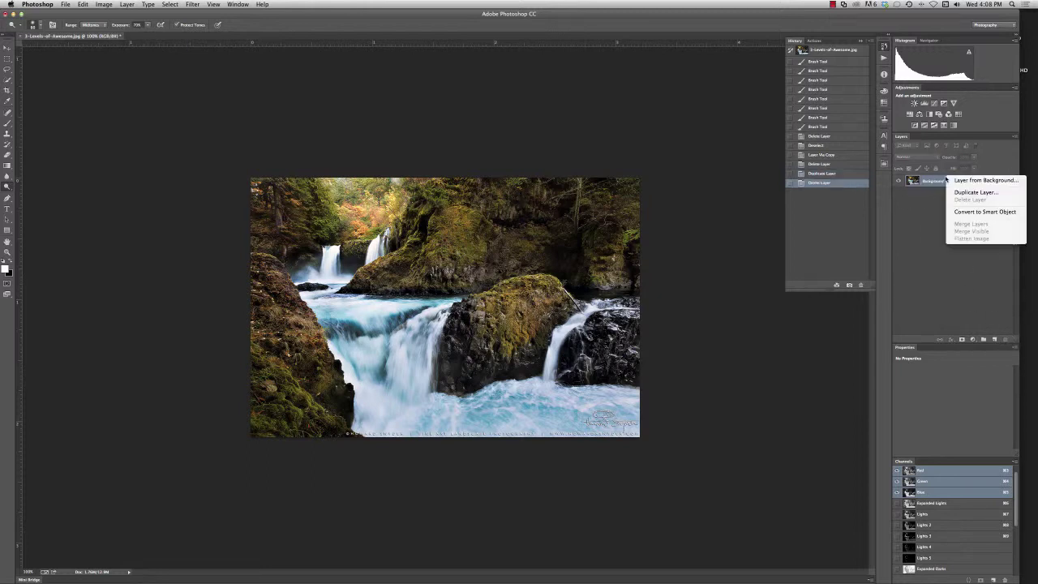
pyautogui.click(976, 192)
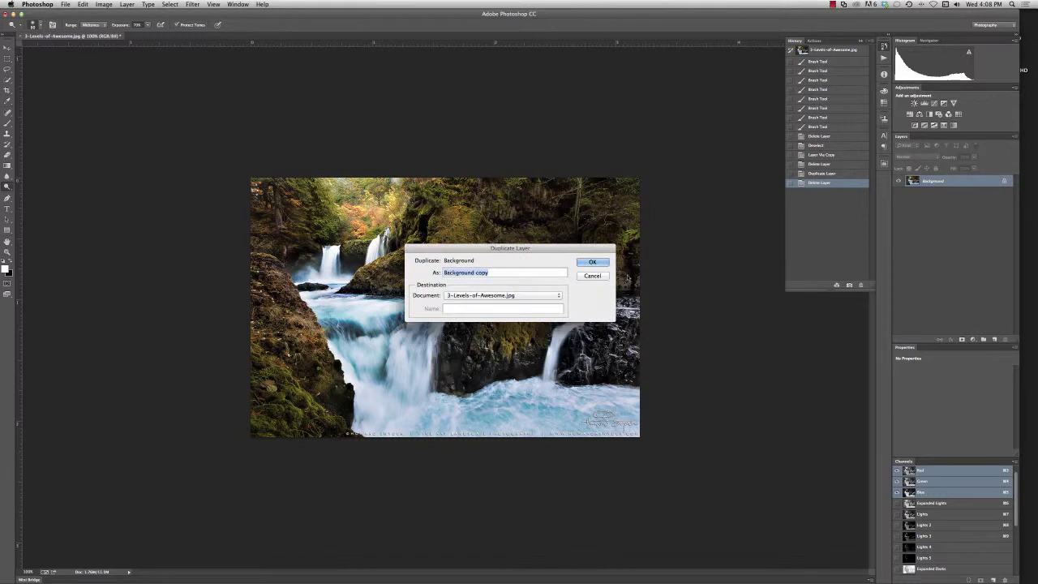
pyautogui.click(590, 265)
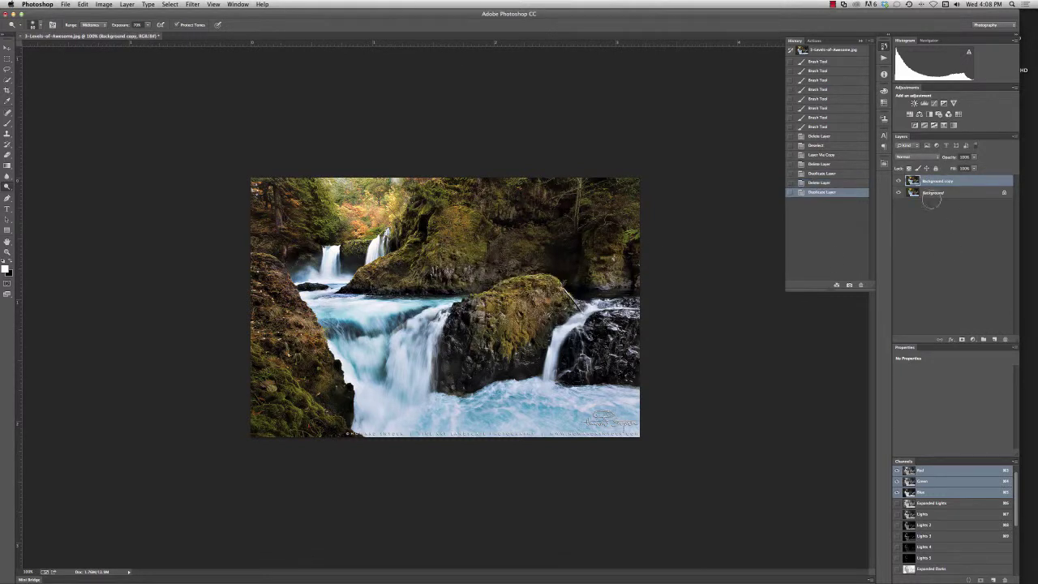
pyautogui.click(112, 3)
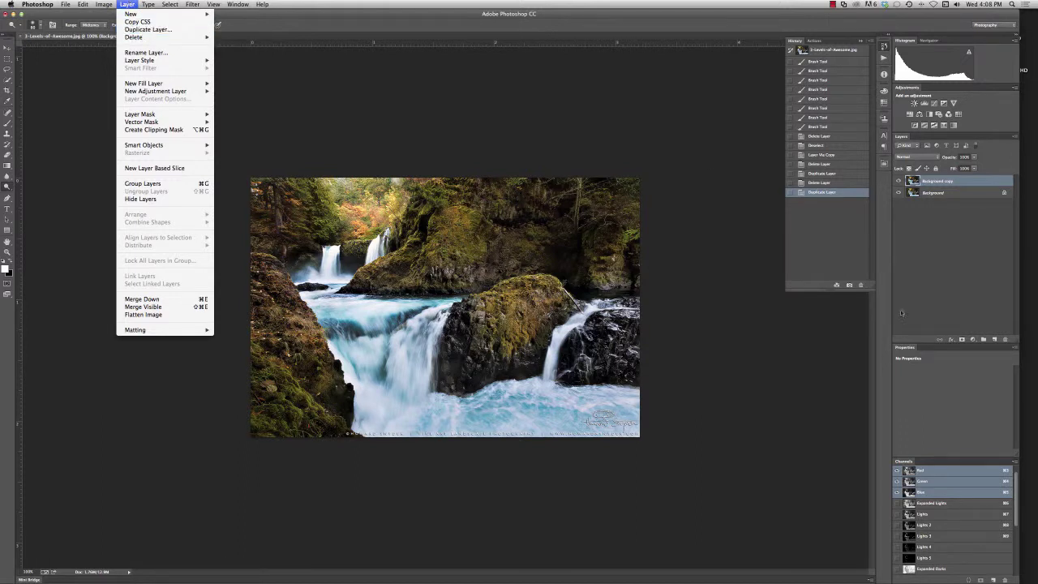
pyautogui.click(960, 226)
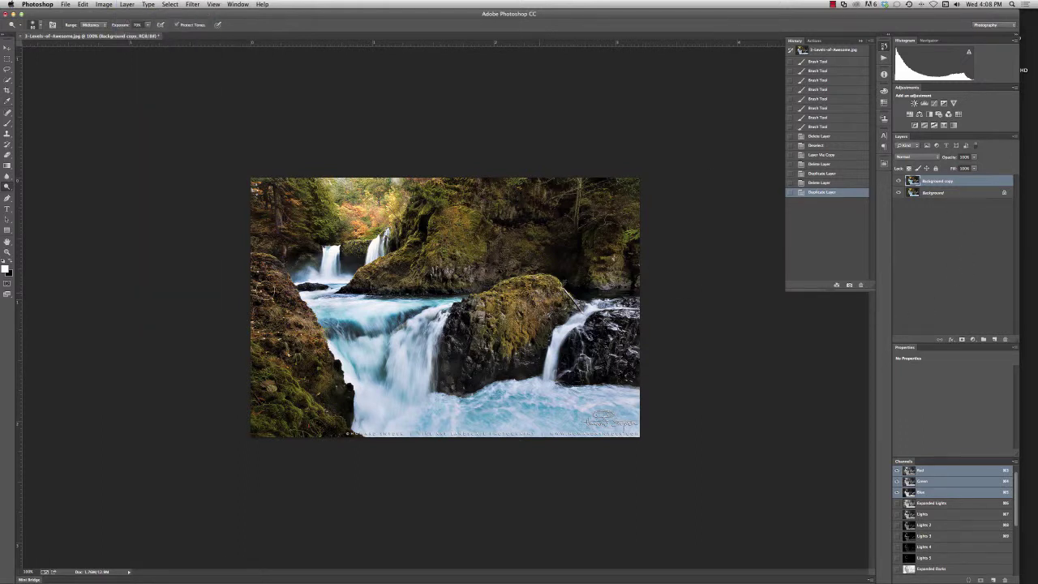
# Burn and dodge areas of the central and left rocks on the Background copy layer
pyautogui.moveTo(7, 186); pyautogui.dragTo(35, 185)
pyautogui.click(495, 353)
pyautogui.click(513, 313)
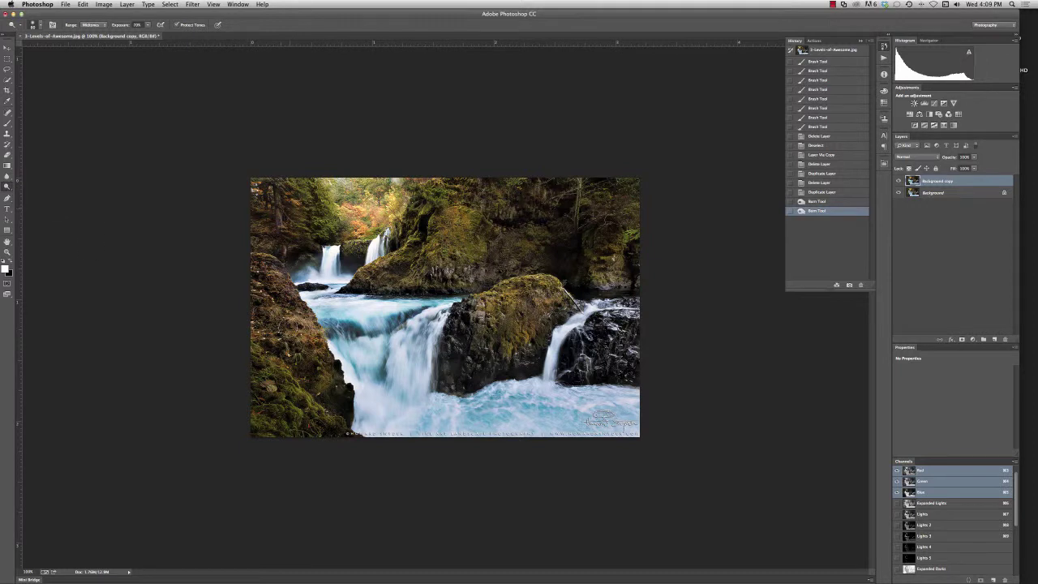
pyautogui.moveTo(275, 283)
pyautogui.mouseDown()
pyautogui.moveTo(301, 345)
pyautogui.moveTo(267, 304)
pyautogui.mouseUp()
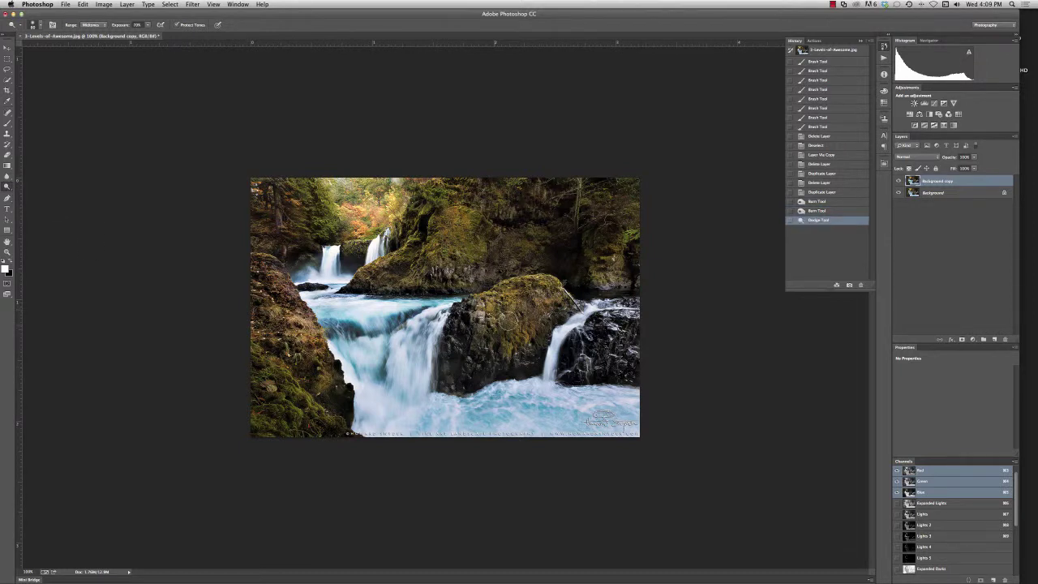
pyautogui.moveTo(448, 380)
pyautogui.mouseDown()
pyautogui.moveTo(466, 335)
pyautogui.moveTo(456, 381)
pyautogui.mouseUp()
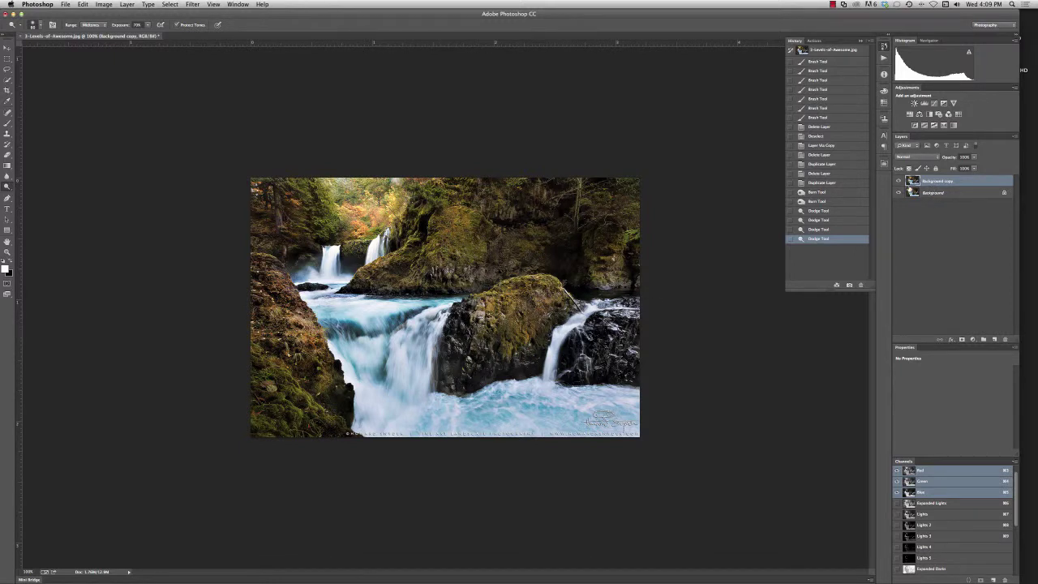
# Compare the photo with the Background copy hidden and shown, and delete that copy
pyautogui.click(897, 183)
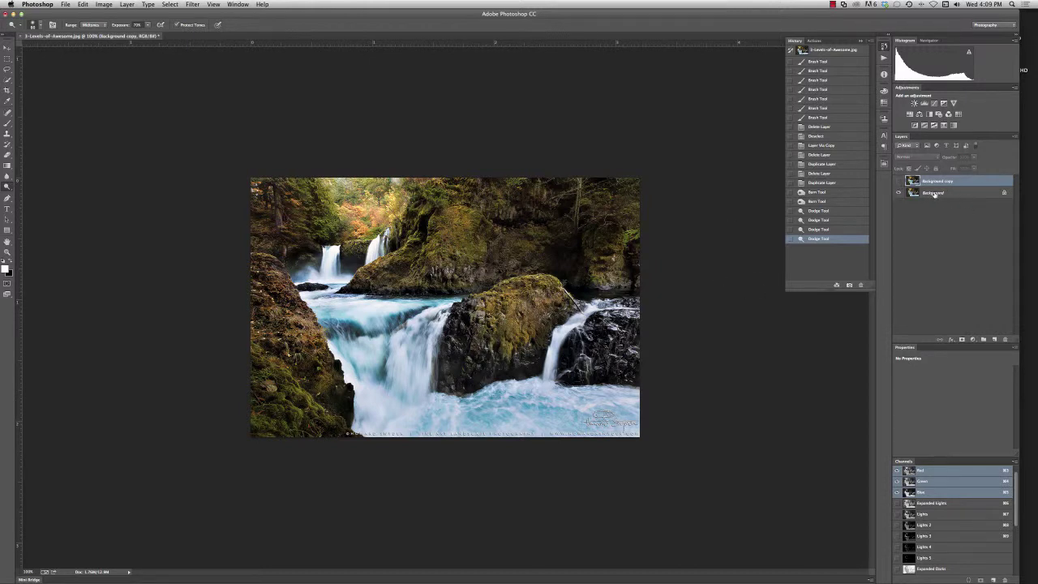
pyautogui.click(898, 182)
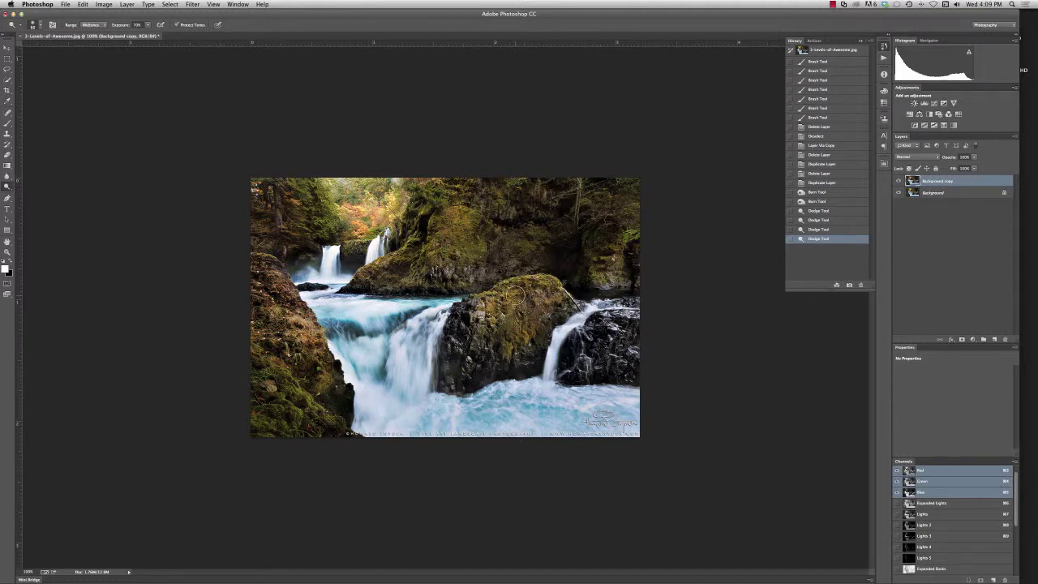
pyautogui.click(1005, 340)
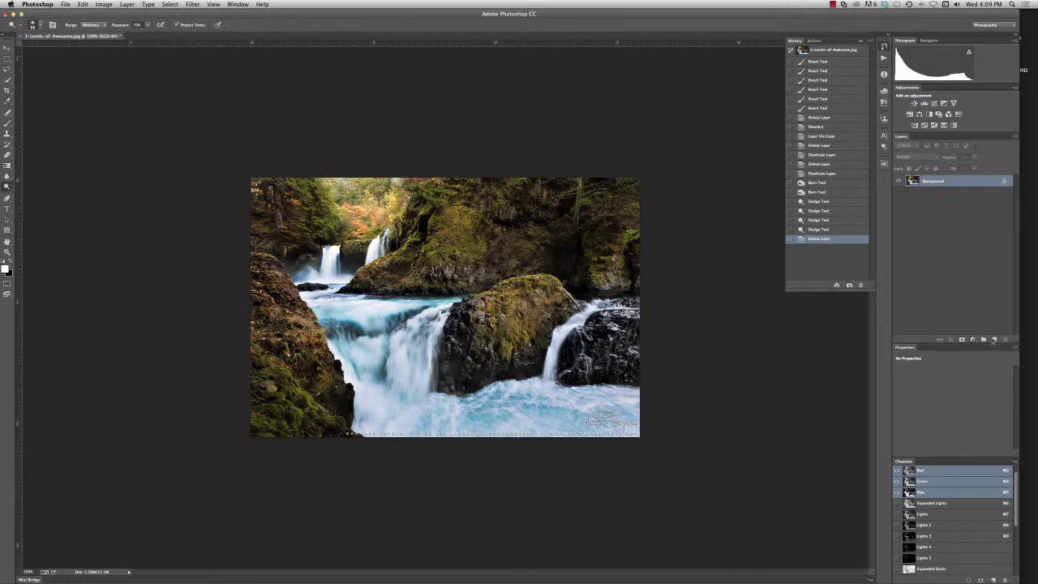
# Create a gray Soft Light layer named Burn/Dodge and darken the left mossy rock on it with the Burn tool
pyautogui.press('F2')
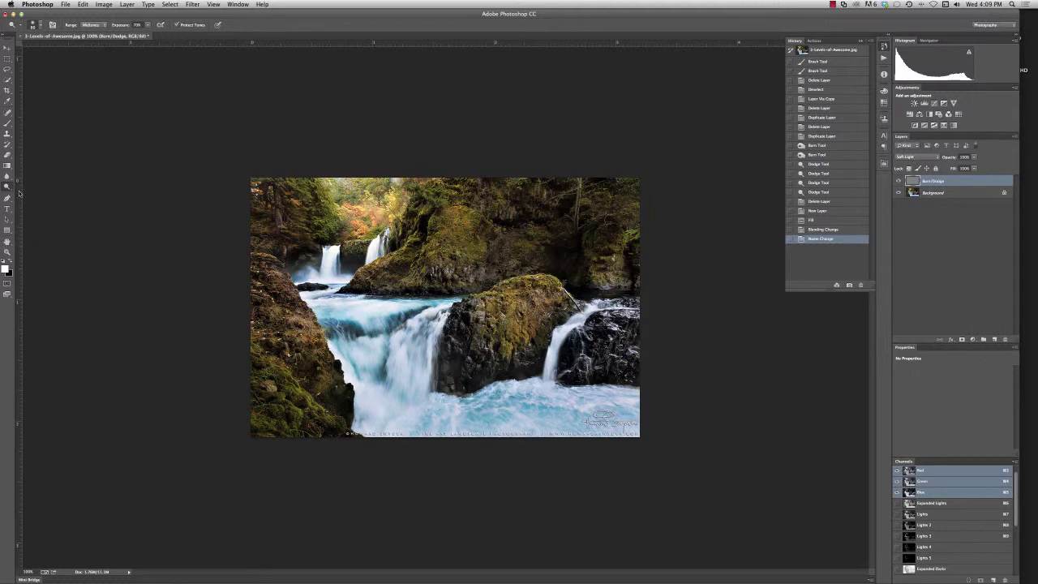
pyautogui.moveTo(8, 186); pyautogui.dragTo(33, 192)
pyautogui.moveTo(286, 327); pyautogui.dragTo(266, 288)
pyautogui.moveTo(315, 377); pyautogui.dragTo(331, 407)
pyautogui.moveTo(309, 334); pyautogui.dragTo(299, 310)
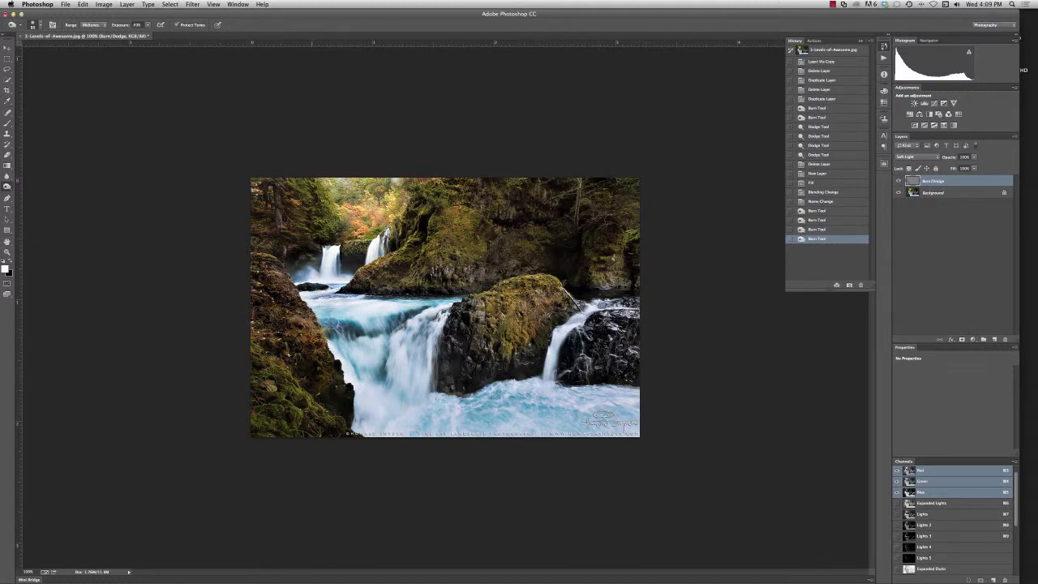
# Burn the main waterfall and the foreground water on the Burn/Dodge layer, and delete that layer
pyautogui.moveTo(462, 347)
pyautogui.mouseDown()
pyautogui.moveTo(422, 348)
pyautogui.moveTo(378, 378)
pyautogui.mouseUp()
pyautogui.moveTo(401, 328)
pyautogui.mouseDown()
pyautogui.moveTo(377, 357)
pyautogui.moveTo(387, 417)
pyautogui.moveTo(442, 422)
pyautogui.mouseUp()
pyautogui.moveTo(641, 426); pyautogui.dragTo(450, 415)
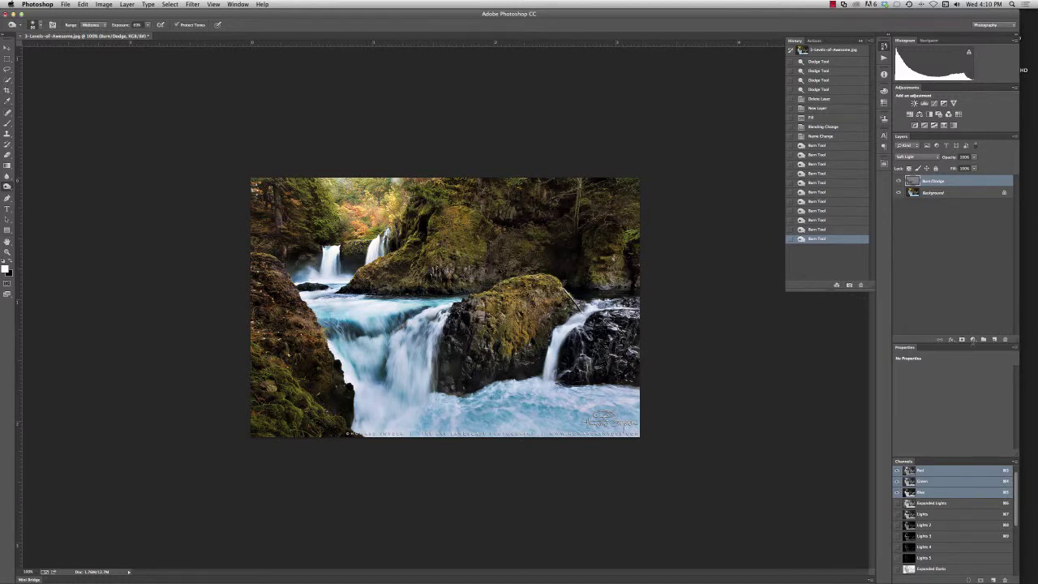
pyautogui.click(1005, 340)
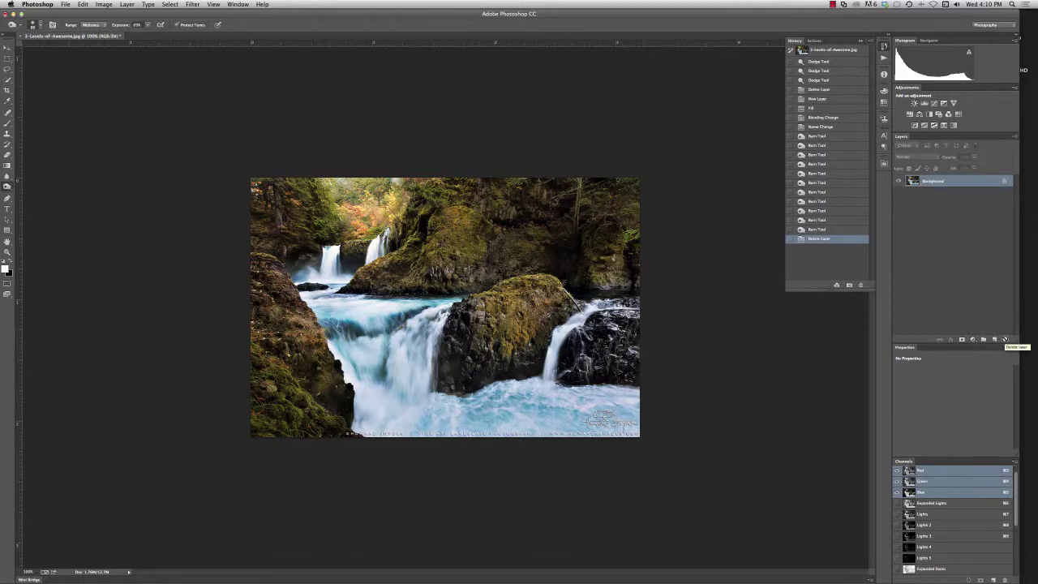
# View the Lights mask, create a fresh gray Soft Light Burn/Dodge layer, and load the Darks mask as a selection
pyautogui.click(929, 514)
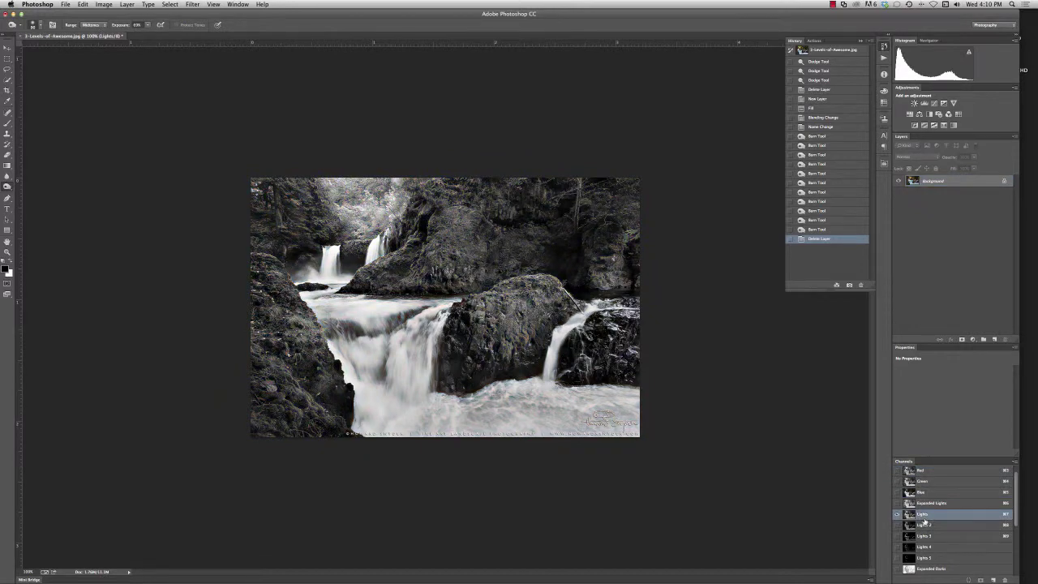
pyautogui.keyDown('ctrl'); pyautogui.click(912, 525); pyautogui.keyUp('ctrl')
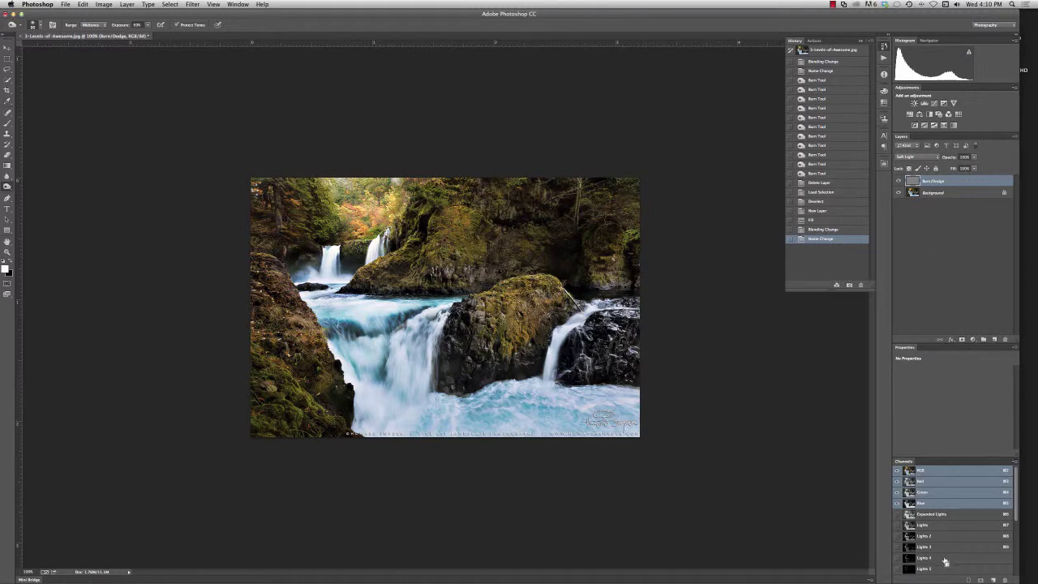
pyautogui.scroll(-5, 943, 560)
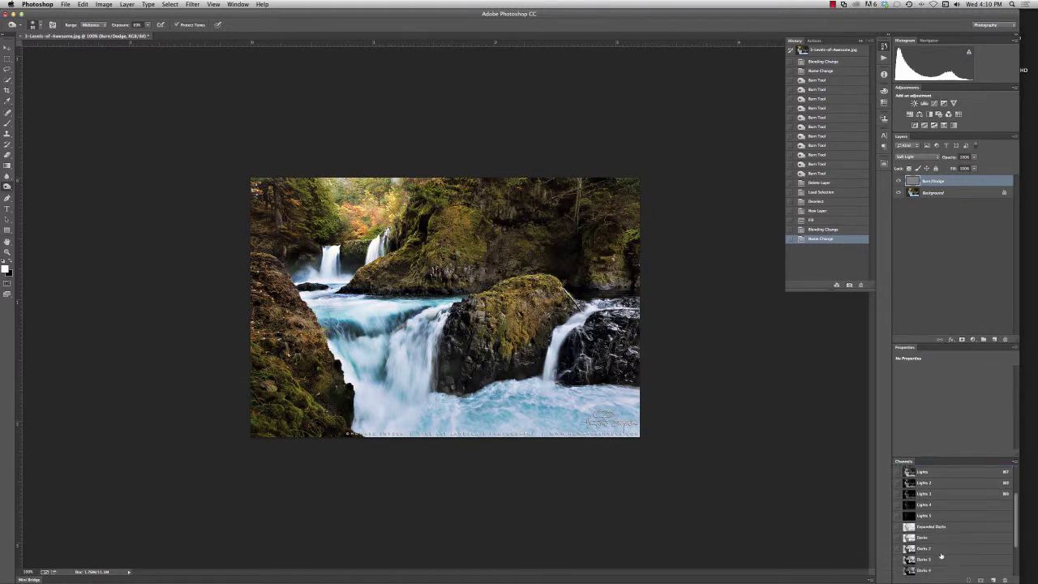
pyautogui.keyDown('ctrl'); pyautogui.click(911, 541); pyautogui.keyUp('ctrl')
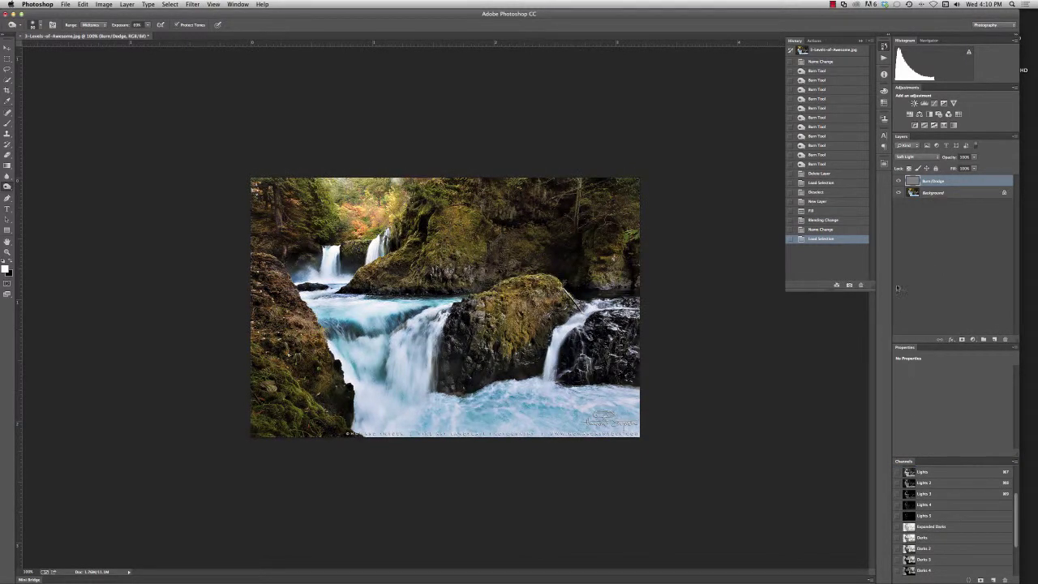
# Paint black with the Brush over the central mossy rock on the Burn/Dodge layer through the Darks selection
pyautogui.press('b')
pyautogui.press('x')
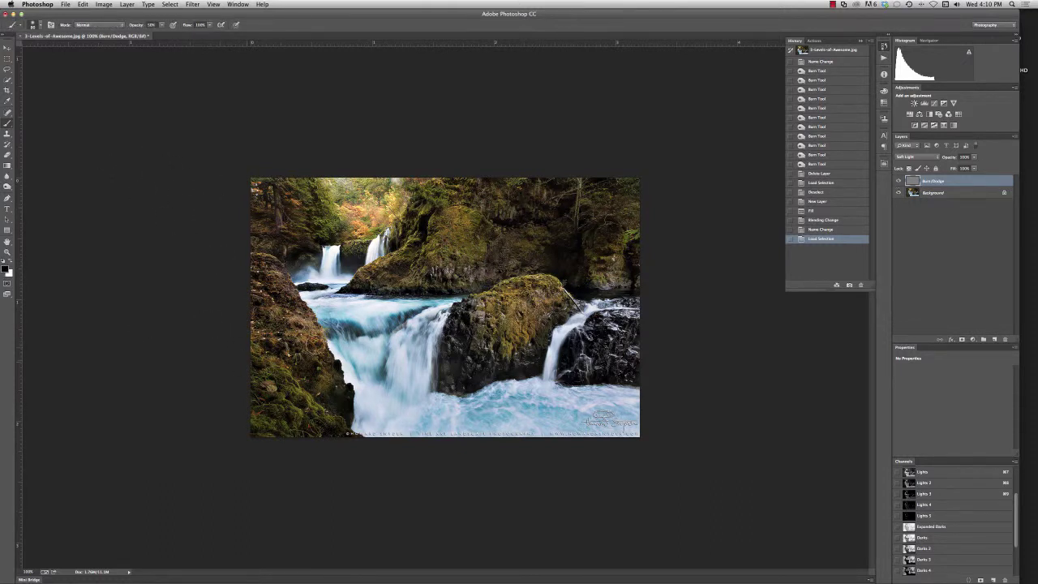
pyautogui.moveTo(476, 315); pyautogui.dragTo(477, 353)
pyautogui.moveTo(510, 293)
pyautogui.mouseDown()
pyautogui.moveTo(510, 325)
pyautogui.moveTo(531, 356)
pyautogui.mouseUp()
pyautogui.moveTo(543, 288)
pyautogui.mouseDown()
pyautogui.moveTo(543, 340)
pyautogui.moveTo(490, 396)
pyautogui.mouseUp()
pyautogui.moveTo(455, 361); pyautogui.dragTo(547, 302)
pyautogui.moveTo(545, 305); pyautogui.dragTo(466, 378)
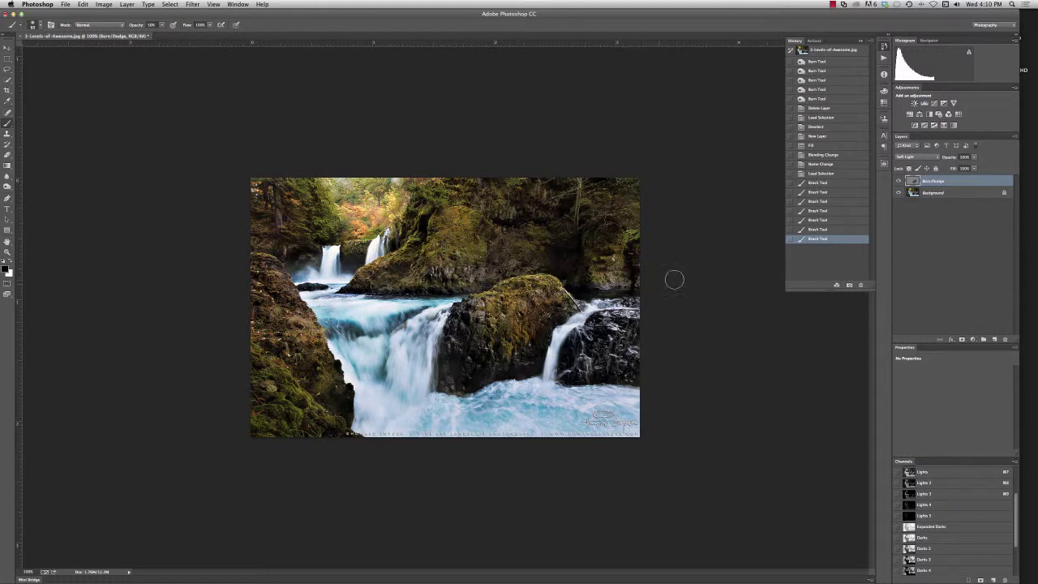
# Try different opacities on the Burn/Dodge layer, compare it hidden and shown, and reduce its opacity to roughly one third
pyautogui.click(975, 167)
pyautogui.moveTo(946, 171); pyautogui.dragTo(942, 168)
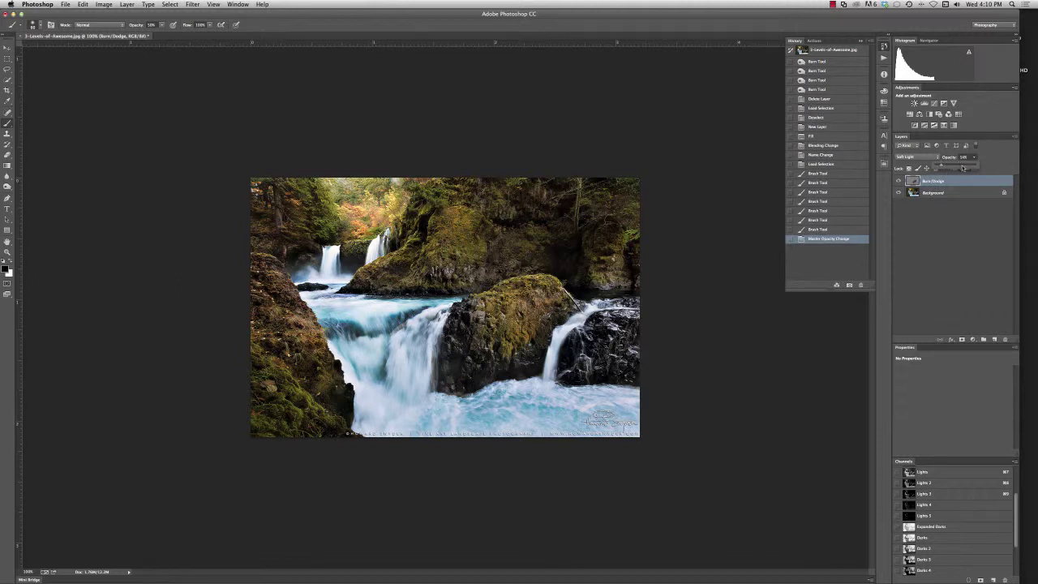
pyautogui.moveTo(964, 166); pyautogui.dragTo(974, 167)
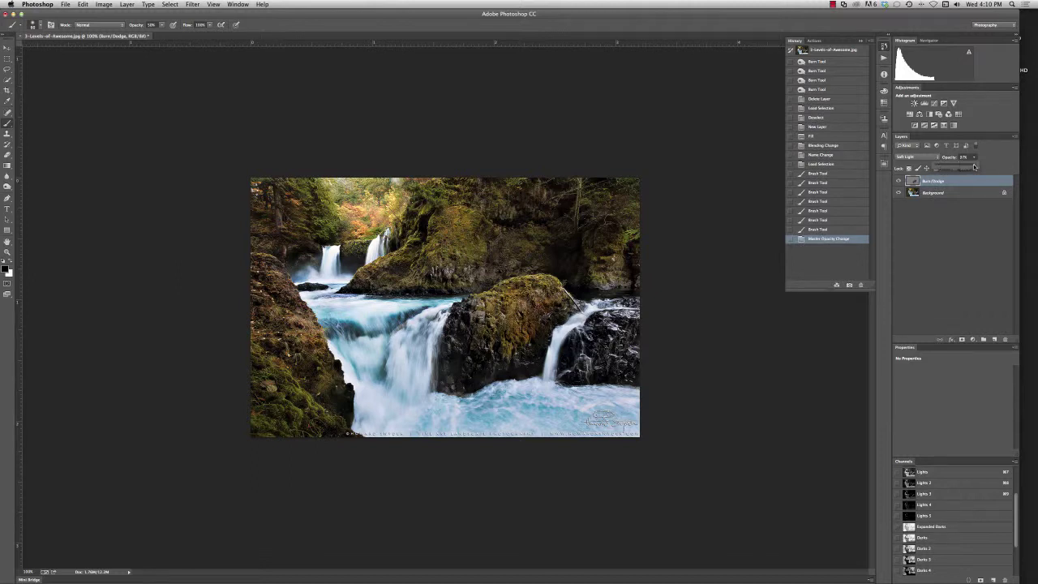
pyautogui.click(898, 180)
pyautogui.click(898, 180)
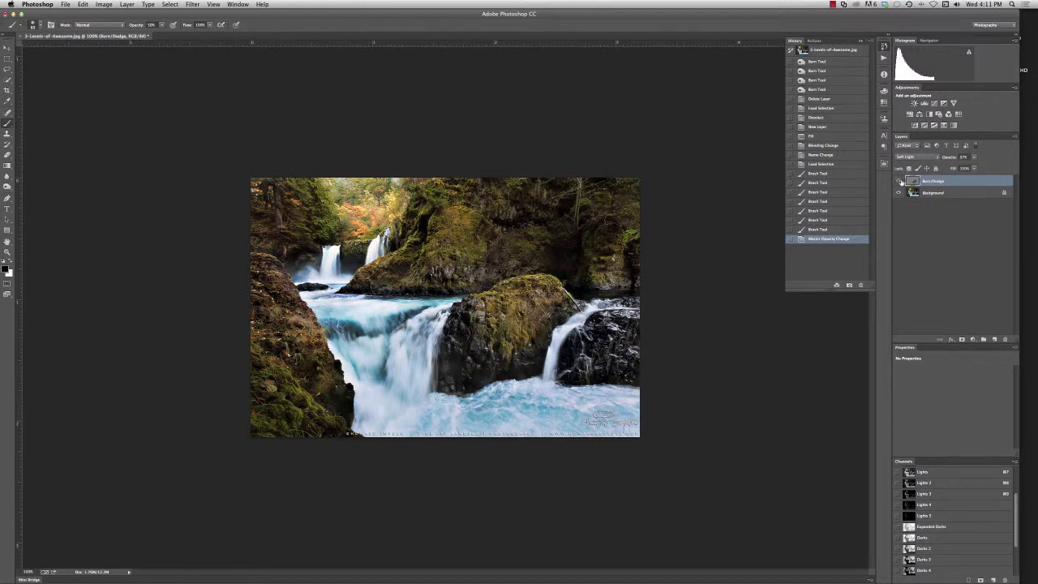
pyautogui.click(974, 158)
pyautogui.moveTo(955, 167); pyautogui.dragTo(950, 167)
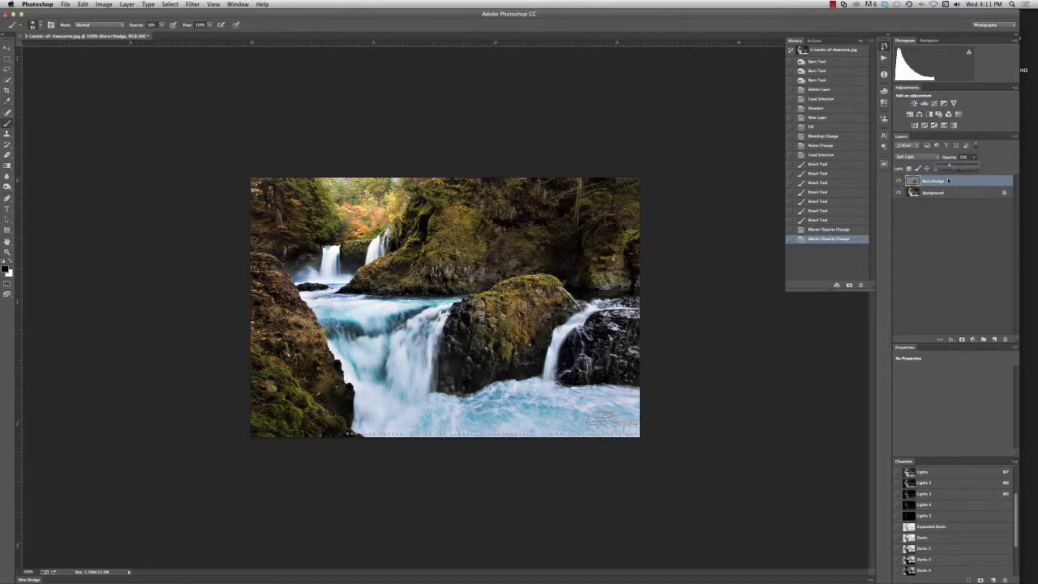
pyautogui.click(938, 285)
pyautogui.click(934, 241)
pyautogui.click(947, 181)
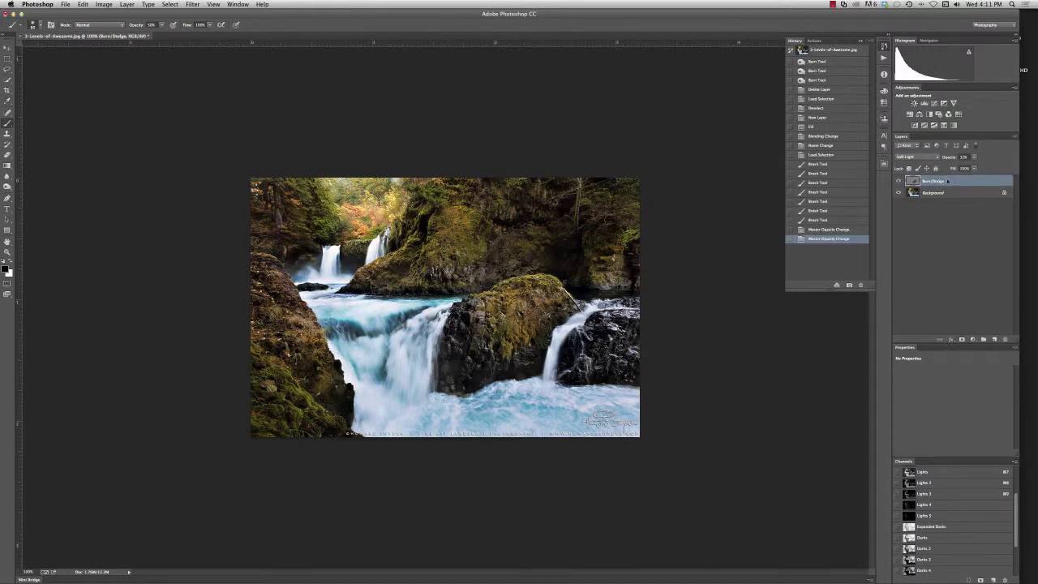
# Clear the active selection and add a second gray Burn/Dodge layer set to Overlay blending
pyautogui.press('F2')
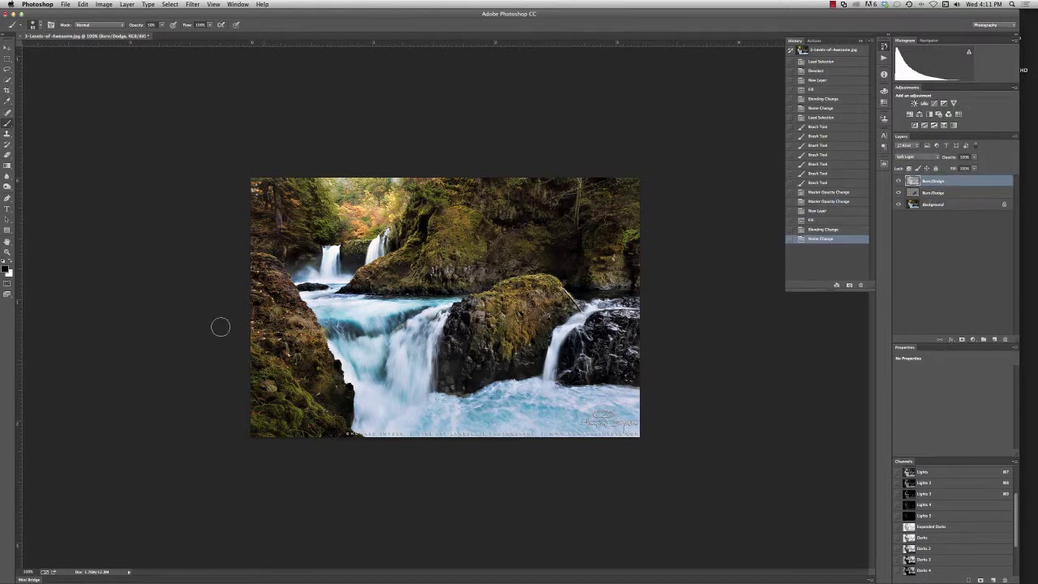
pyautogui.press('super+d')
pyautogui.click(1005, 339)
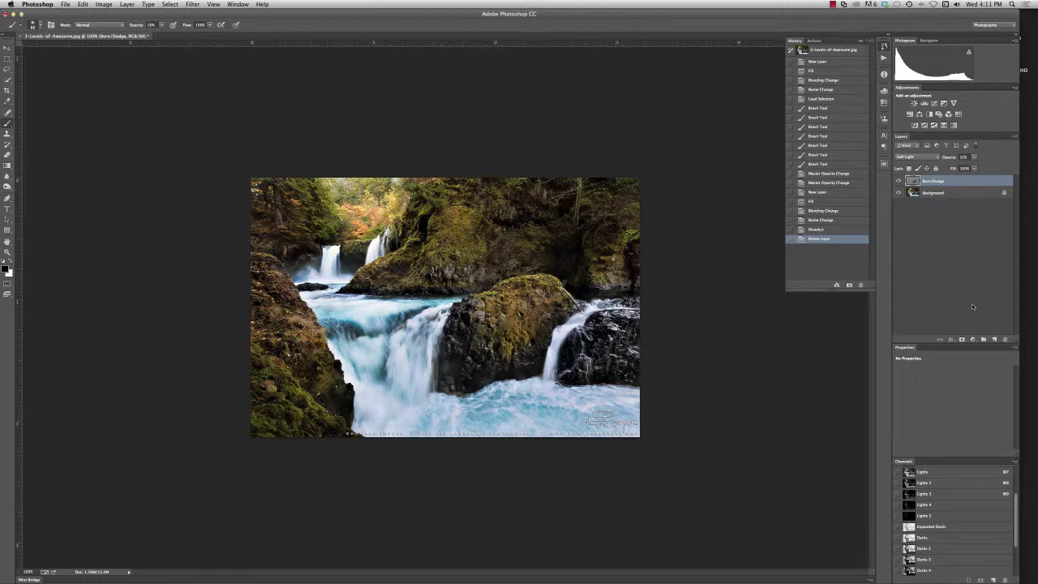
pyautogui.press('F2')
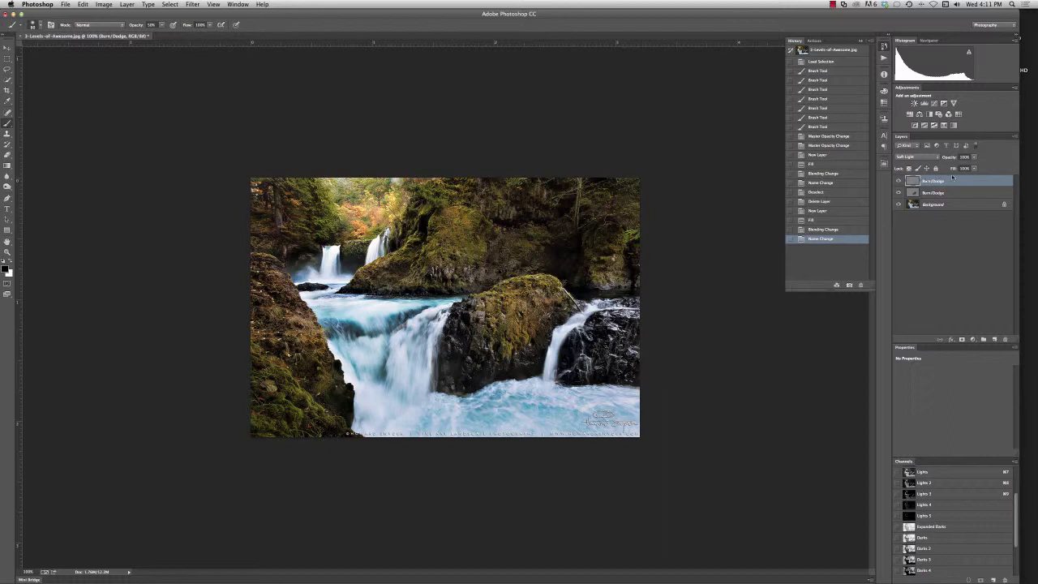
pyautogui.click(933, 157)
pyautogui.click(931, 152)
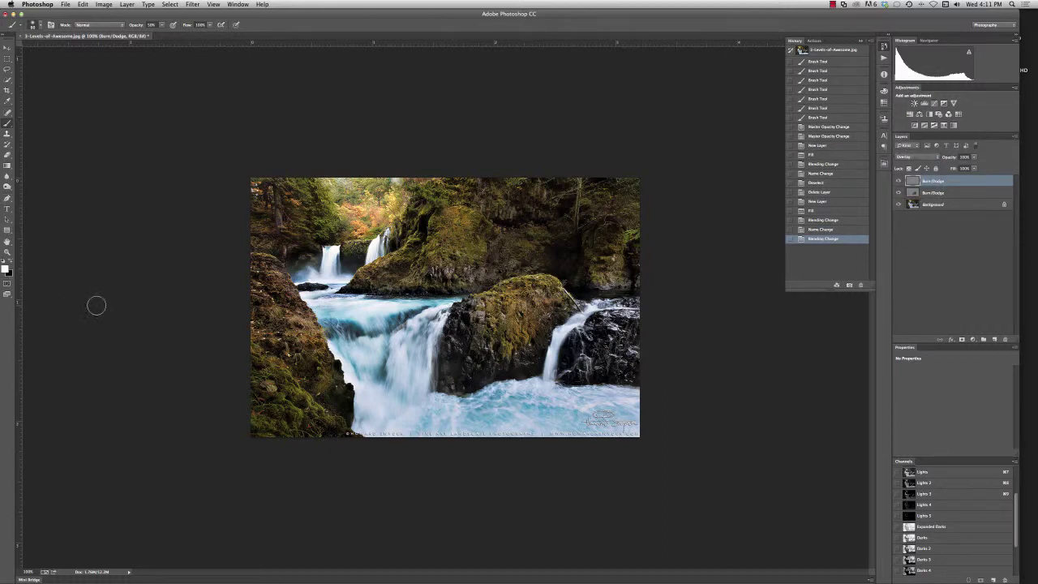
# Compare the Darks and Lights masks, load Lights as a selection, and reactivate the Overlay Burn/Dodge layer
pyautogui.click(925, 537)
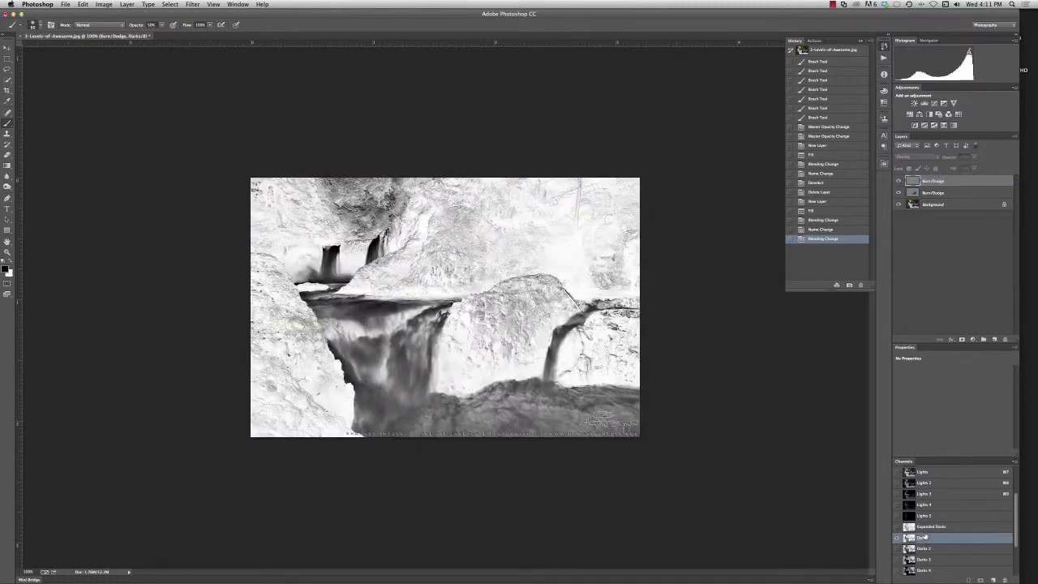
pyautogui.click(922, 472)
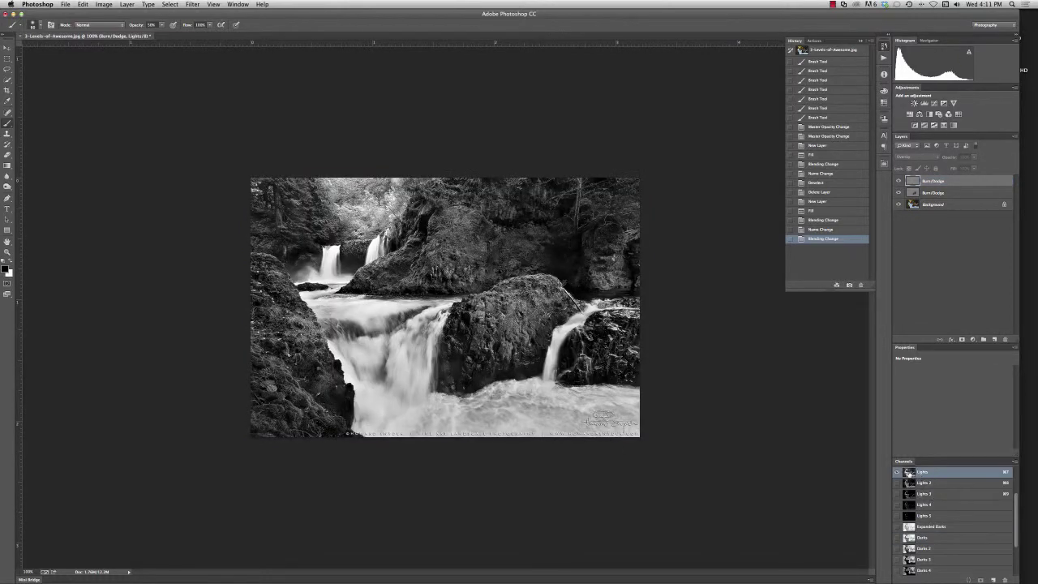
pyautogui.keyDown('super'); pyautogui.click(909, 473); pyautogui.keyUp('super')
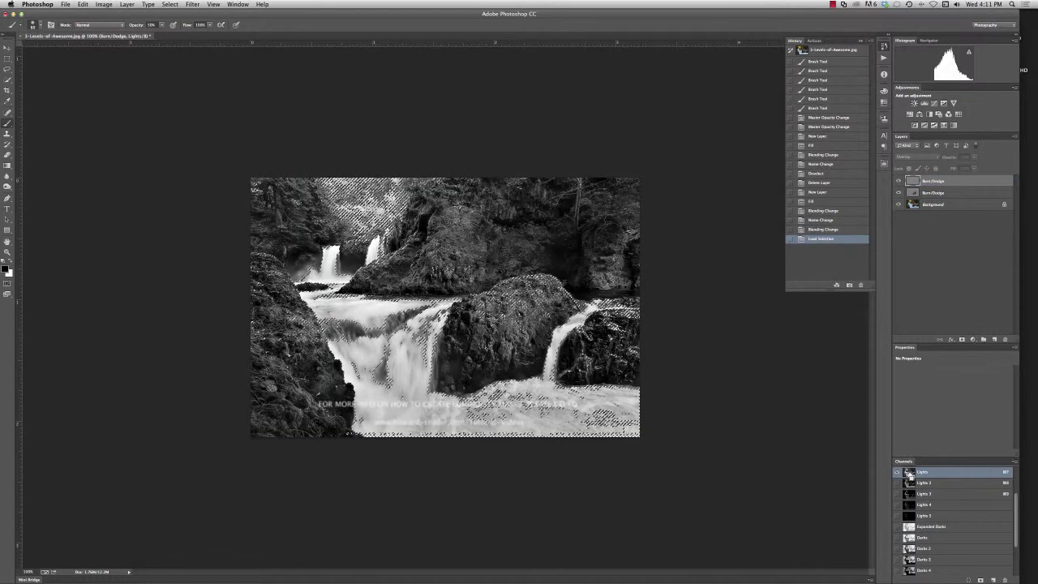
pyautogui.click(910, 184)
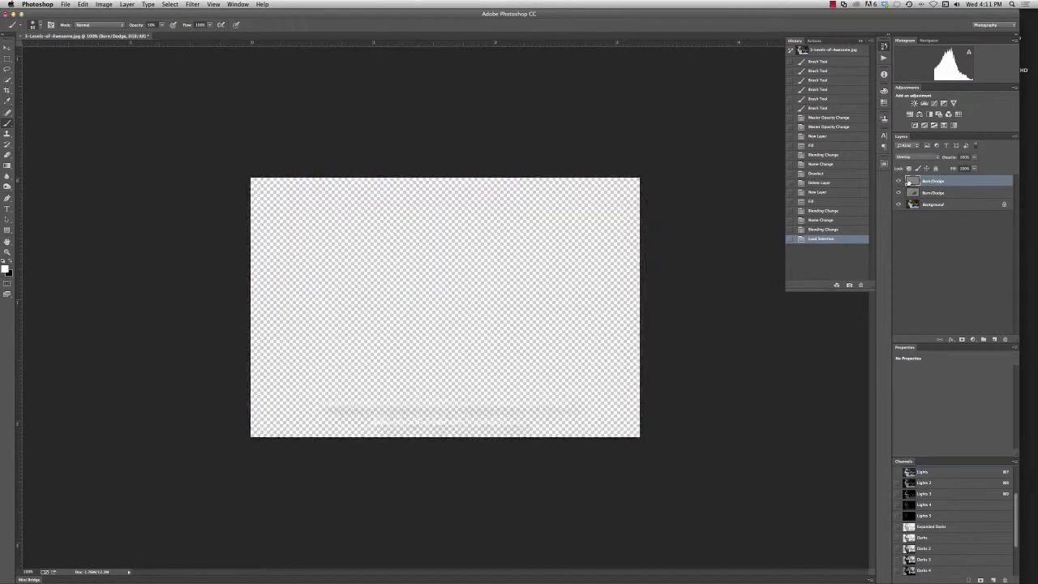
# Paint white with the Brush over the central rock and the mossy cliff behind it on the Overlay Burn/Dodge layer through the Lights selection
pyautogui.moveTo(525, 297)
pyautogui.mouseDown()
pyautogui.moveTo(560, 286)
pyautogui.moveTo(499, 312)
pyautogui.mouseUp()
pyautogui.moveTo(494, 240); pyautogui.dragTo(389, 258)
pyautogui.moveTo(454, 301)
pyautogui.mouseDown()
pyautogui.moveTo(458, 223)
pyautogui.moveTo(446, 251)
pyautogui.moveTo(454, 279)
pyautogui.mouseUp()
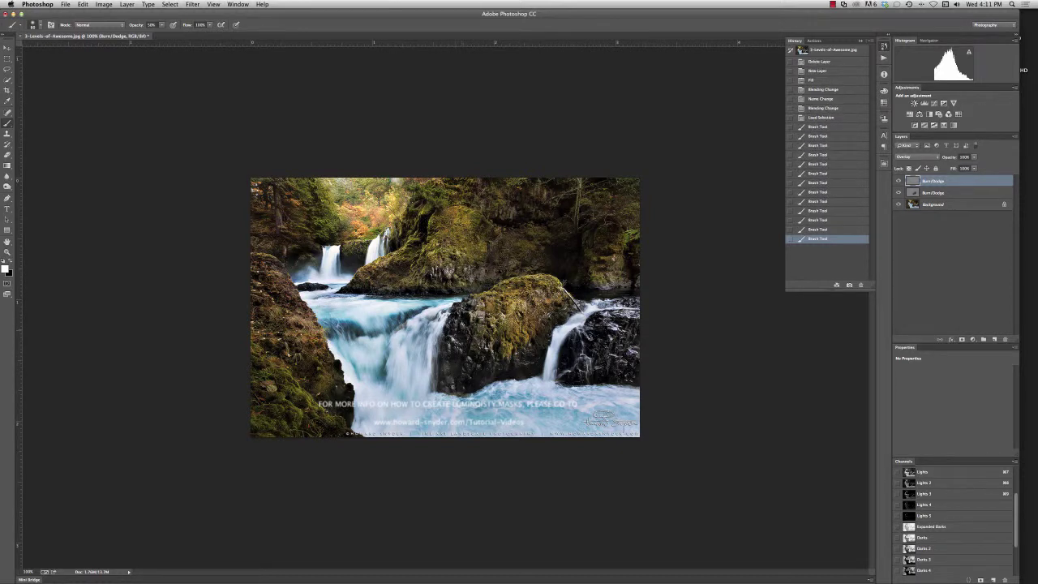
pyautogui.click(480, 305)
pyautogui.click(480, 312)
pyautogui.click(470, 348)
pyautogui.click(454, 389)
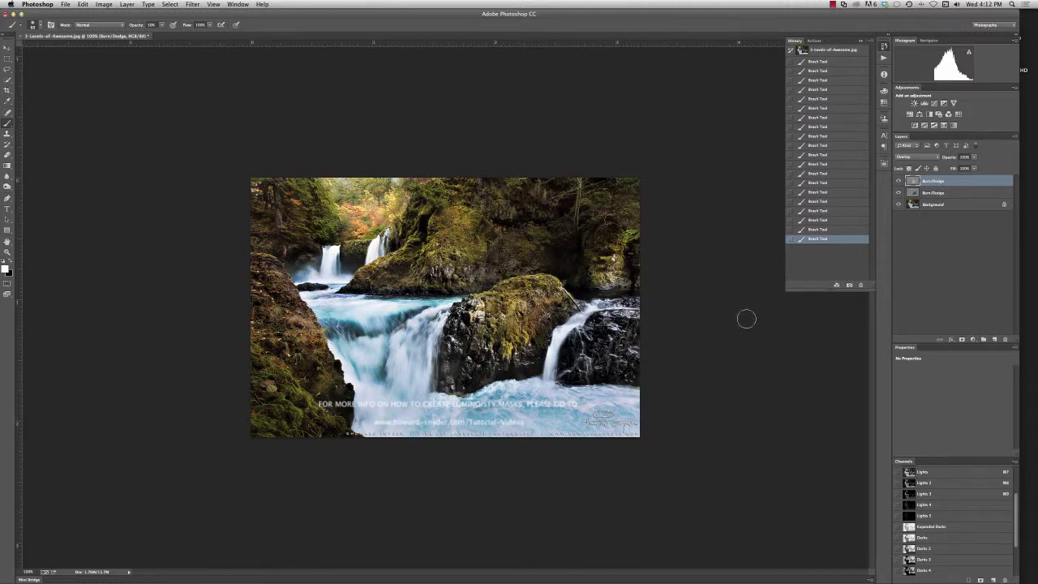
# Check the Lights mask again, clear the active selection, and delete both Burn/Dodge layers
pyautogui.click(924, 472)
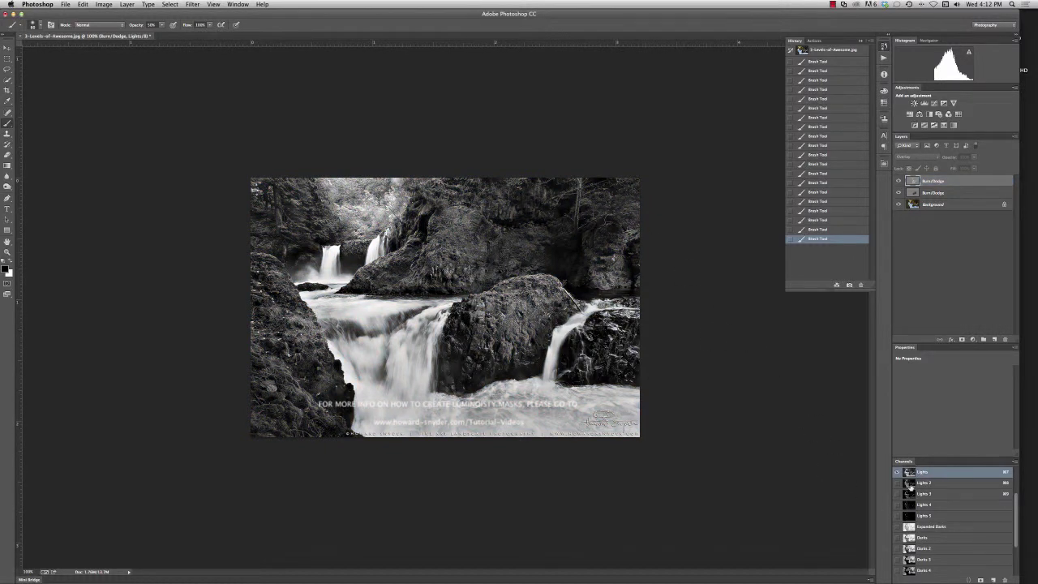
pyautogui.click(943, 183)
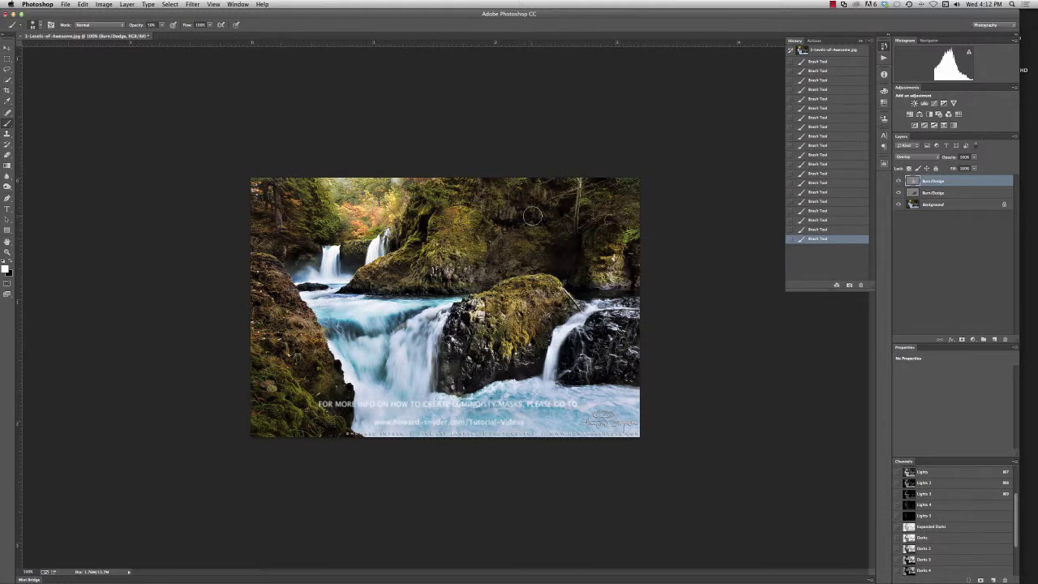
pyautogui.press('super+d')
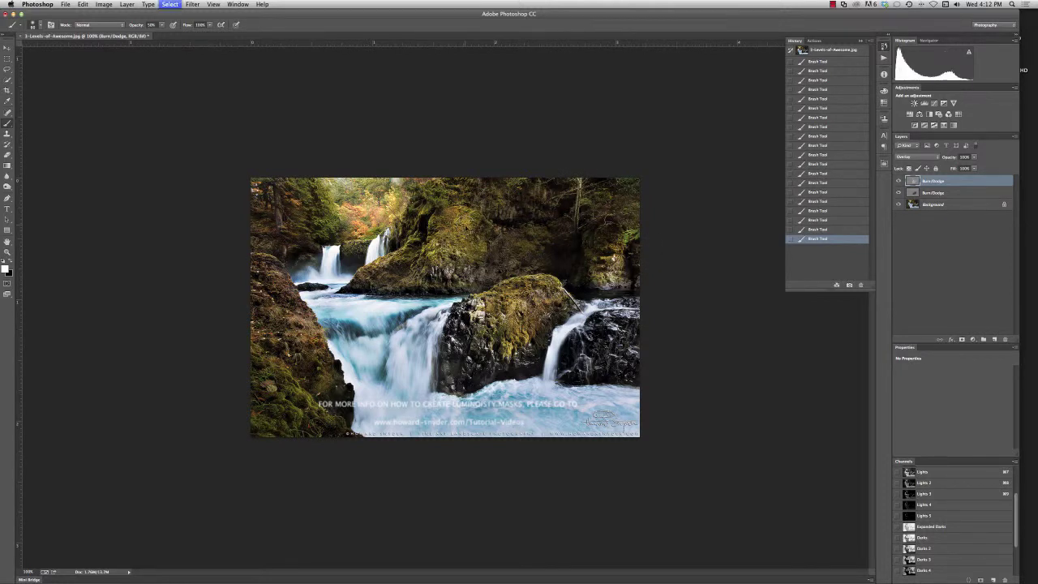
pyautogui.keyDown('shift'); pyautogui.click(964, 192); pyautogui.keyUp('shift')
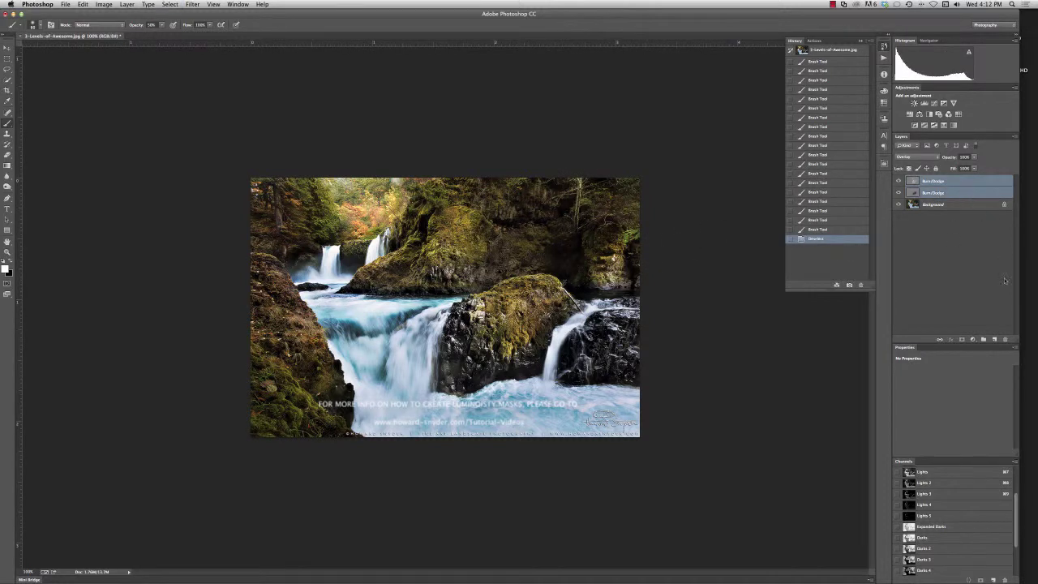
pyautogui.click(1006, 339)
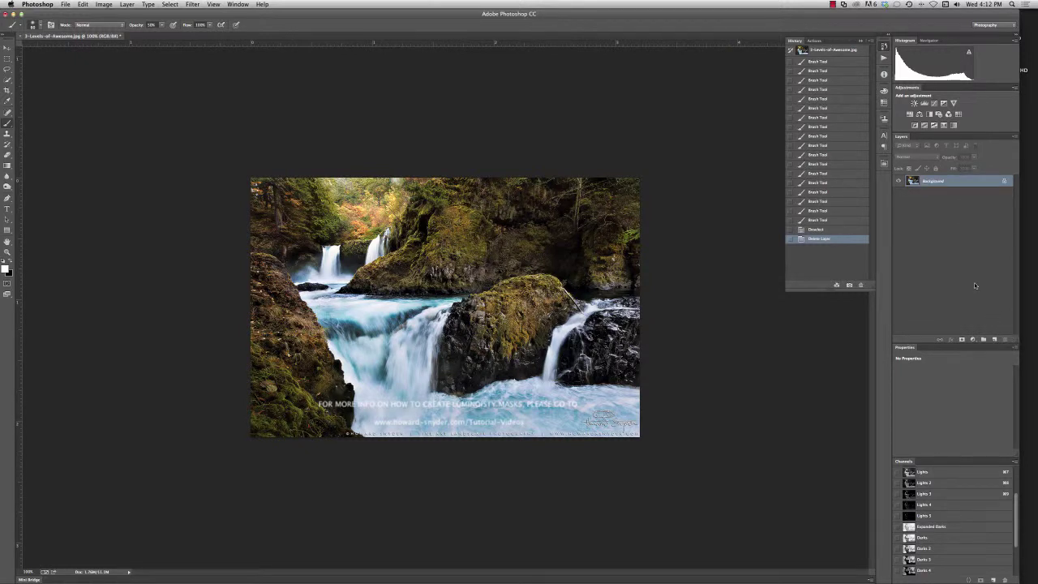